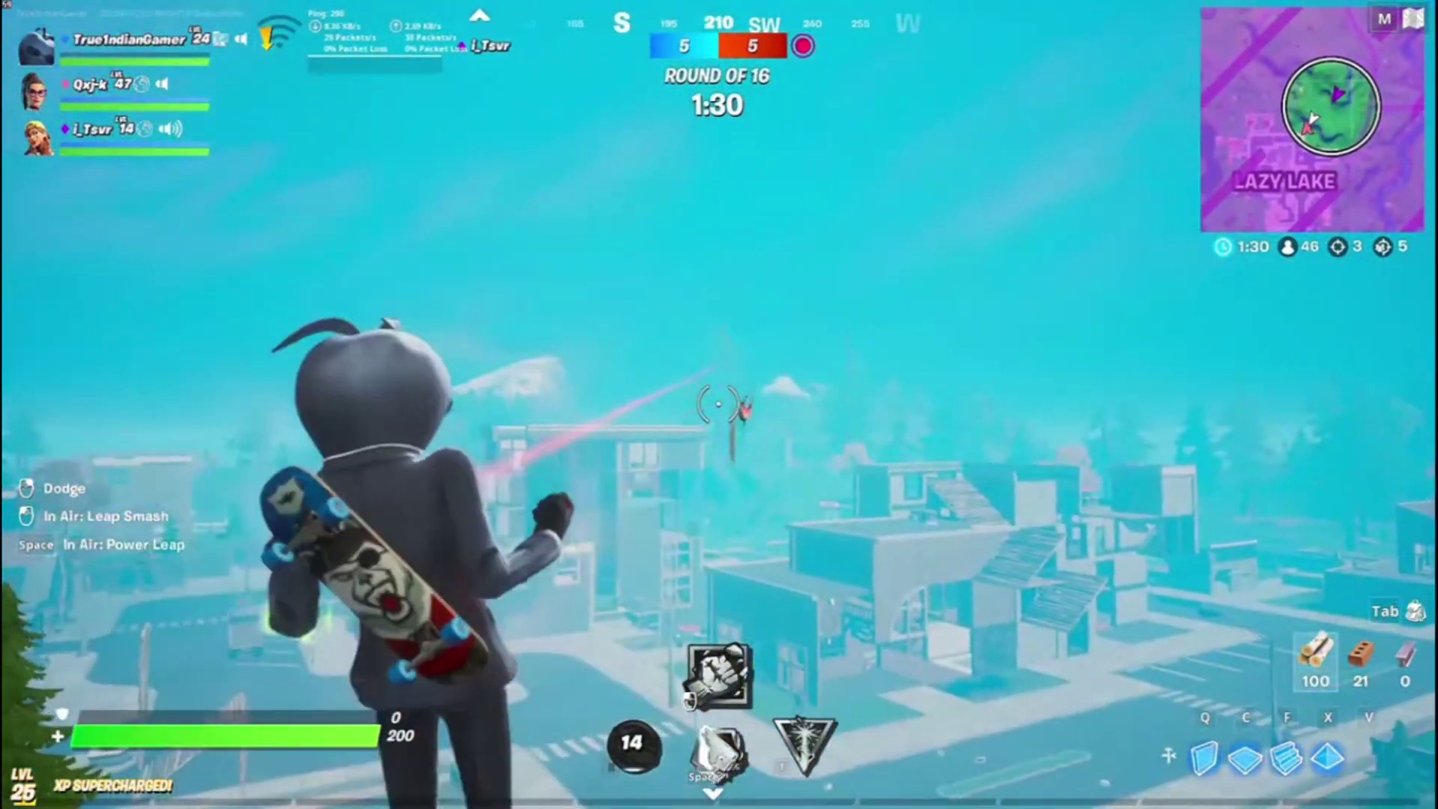
click(719, 404)
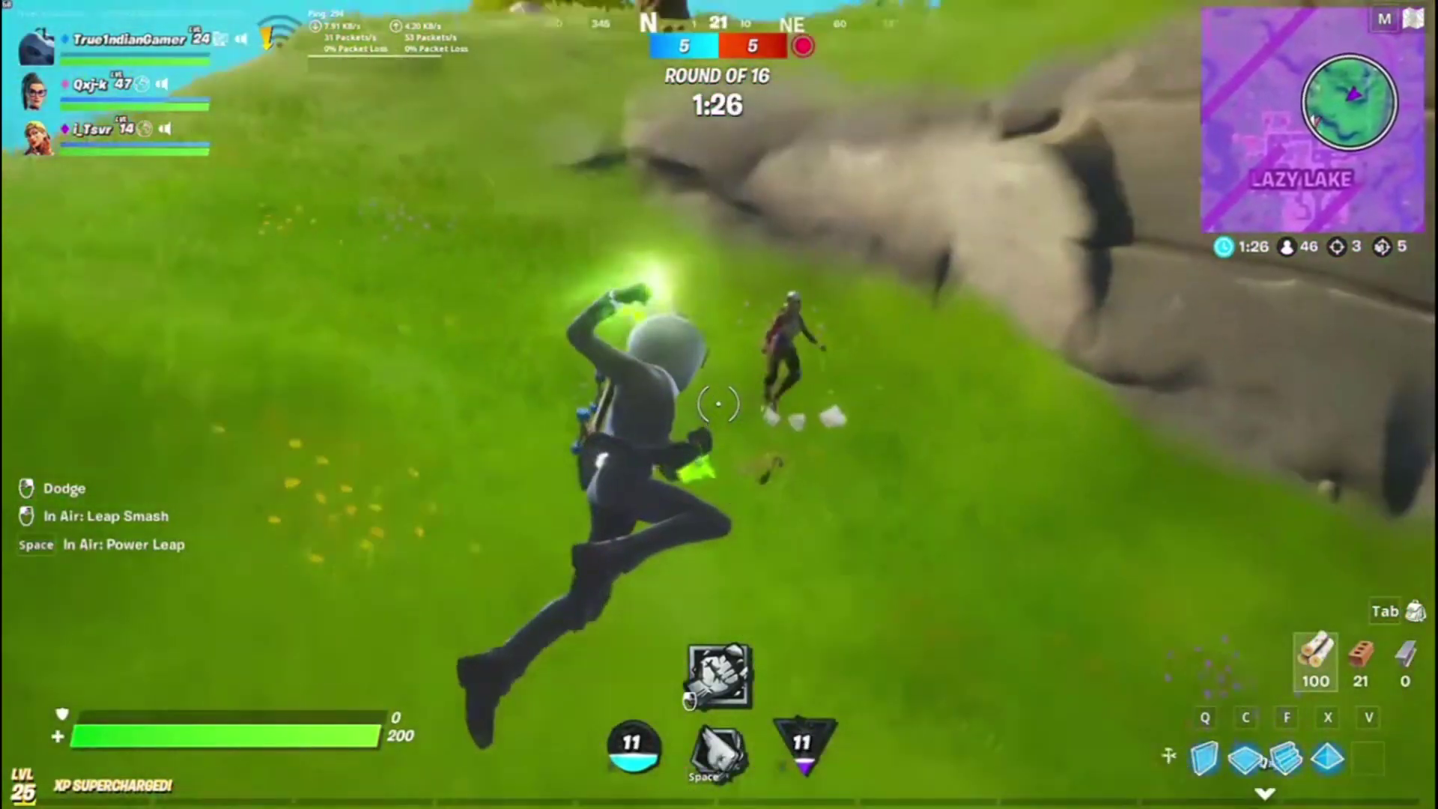
click(718, 404)
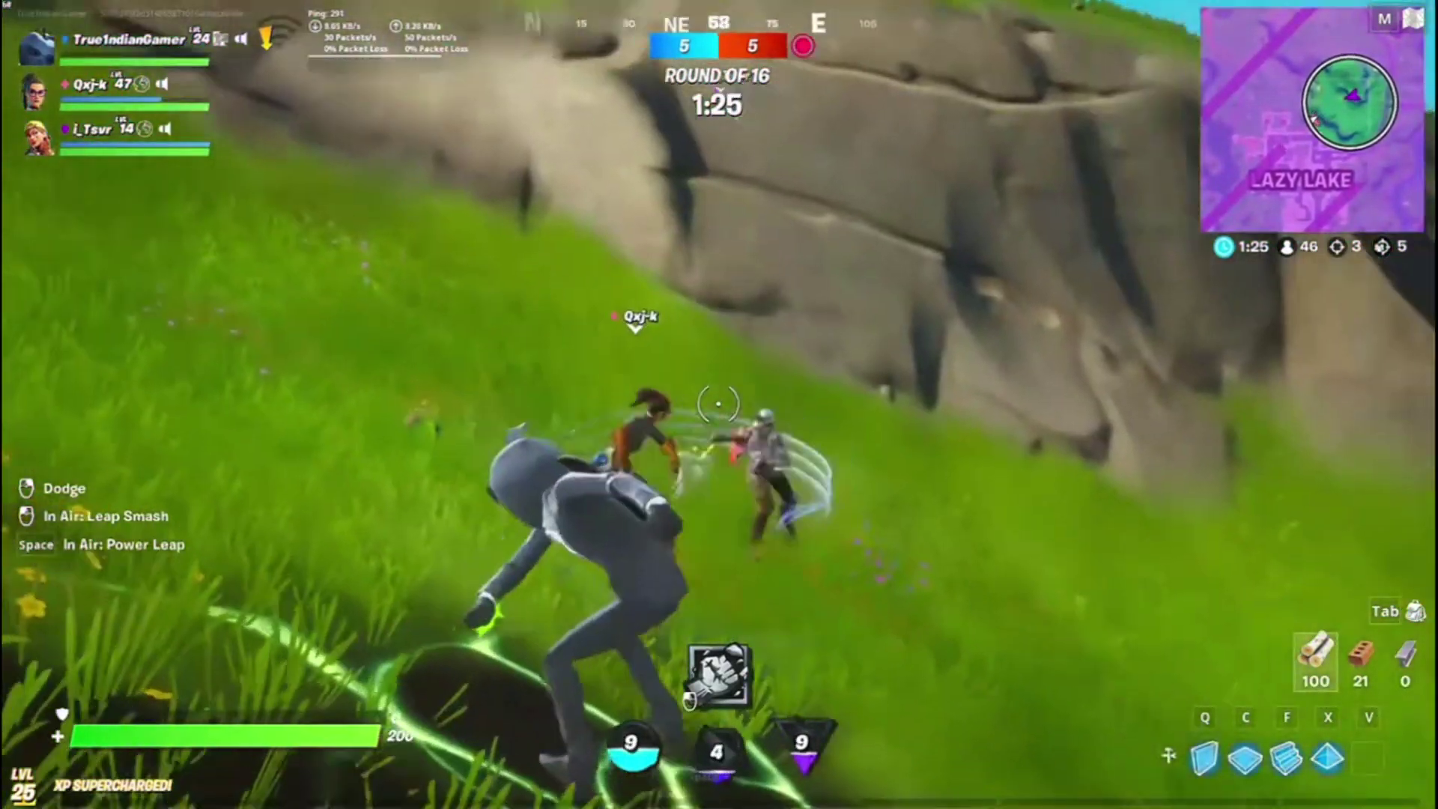
click(718, 404)
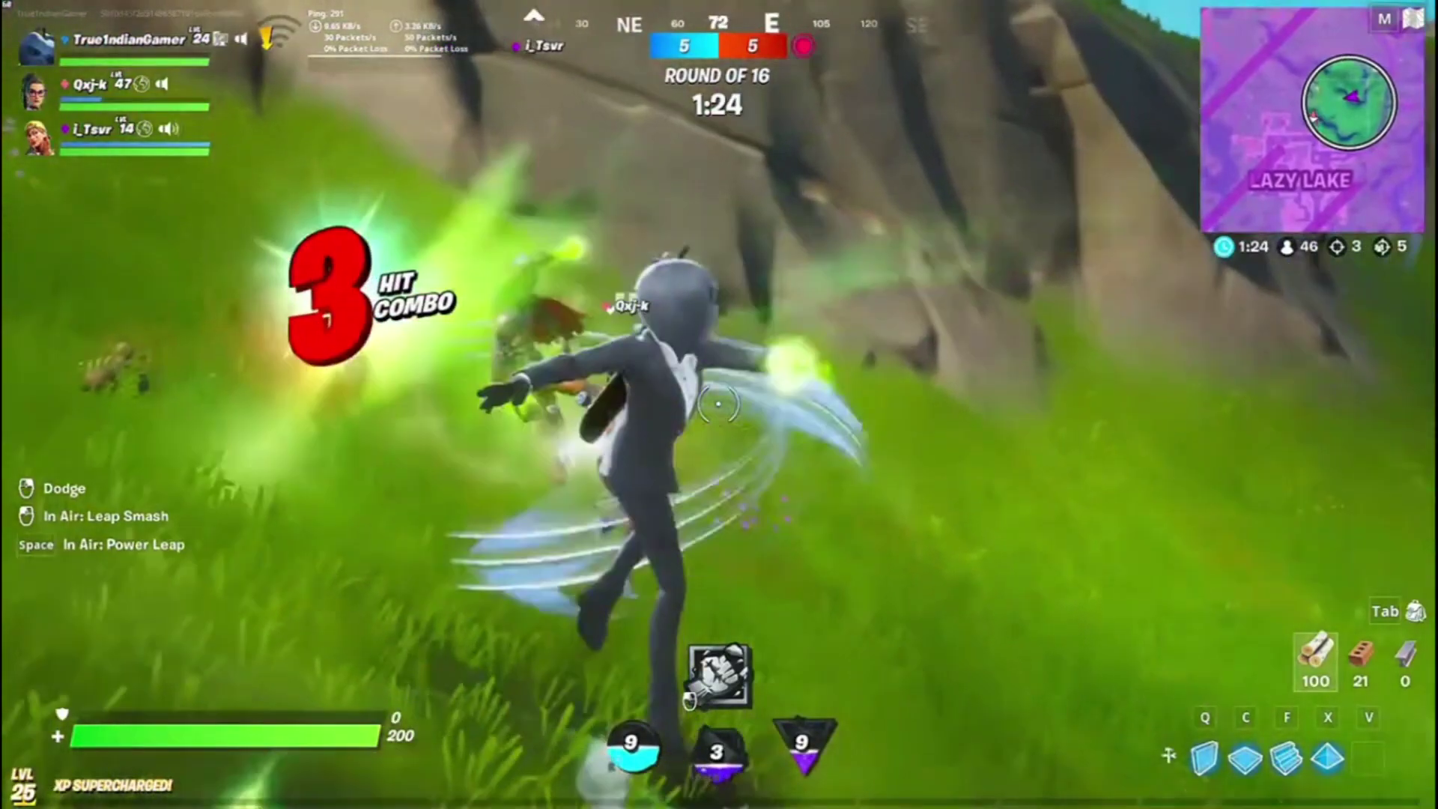
click(718, 404)
key(space)
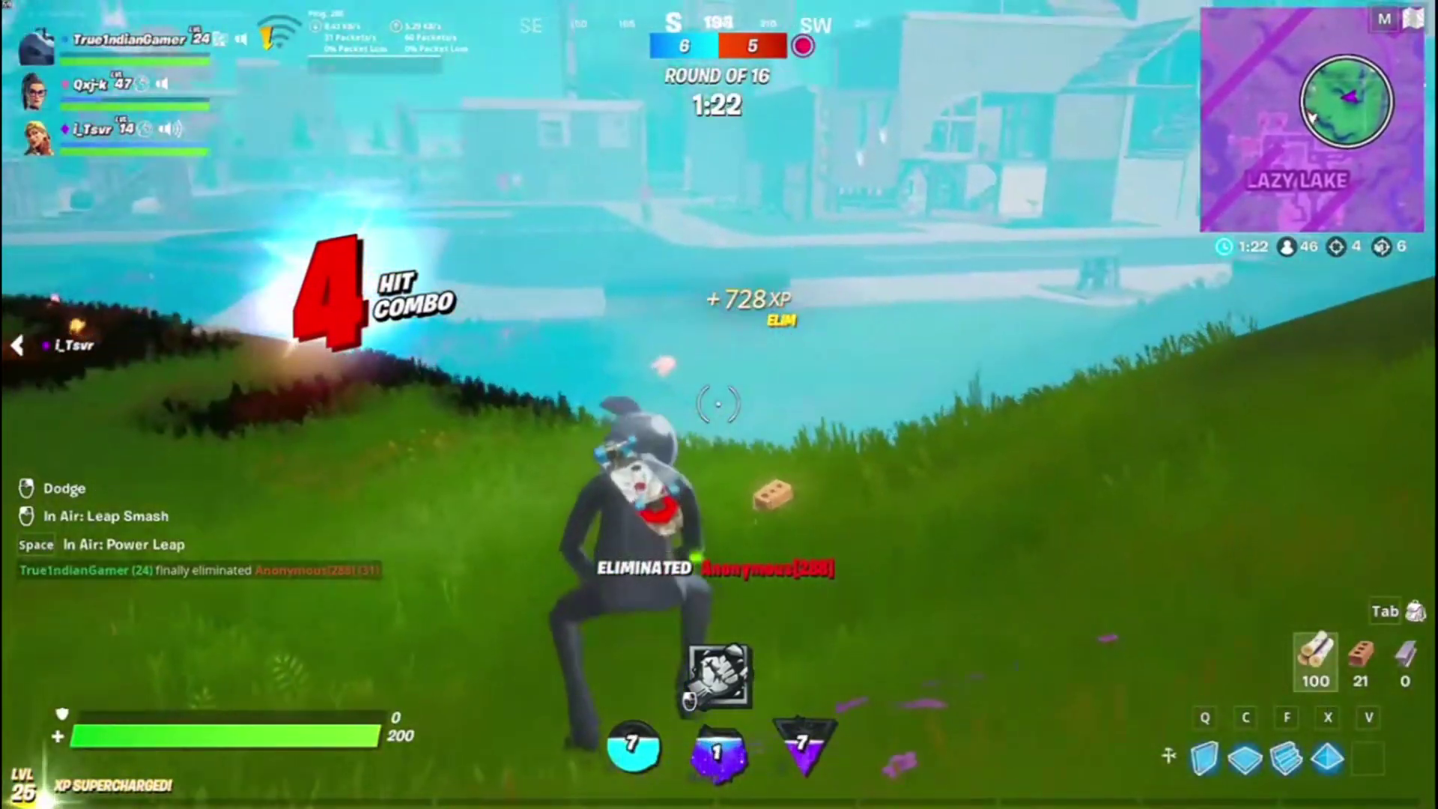
key(space)
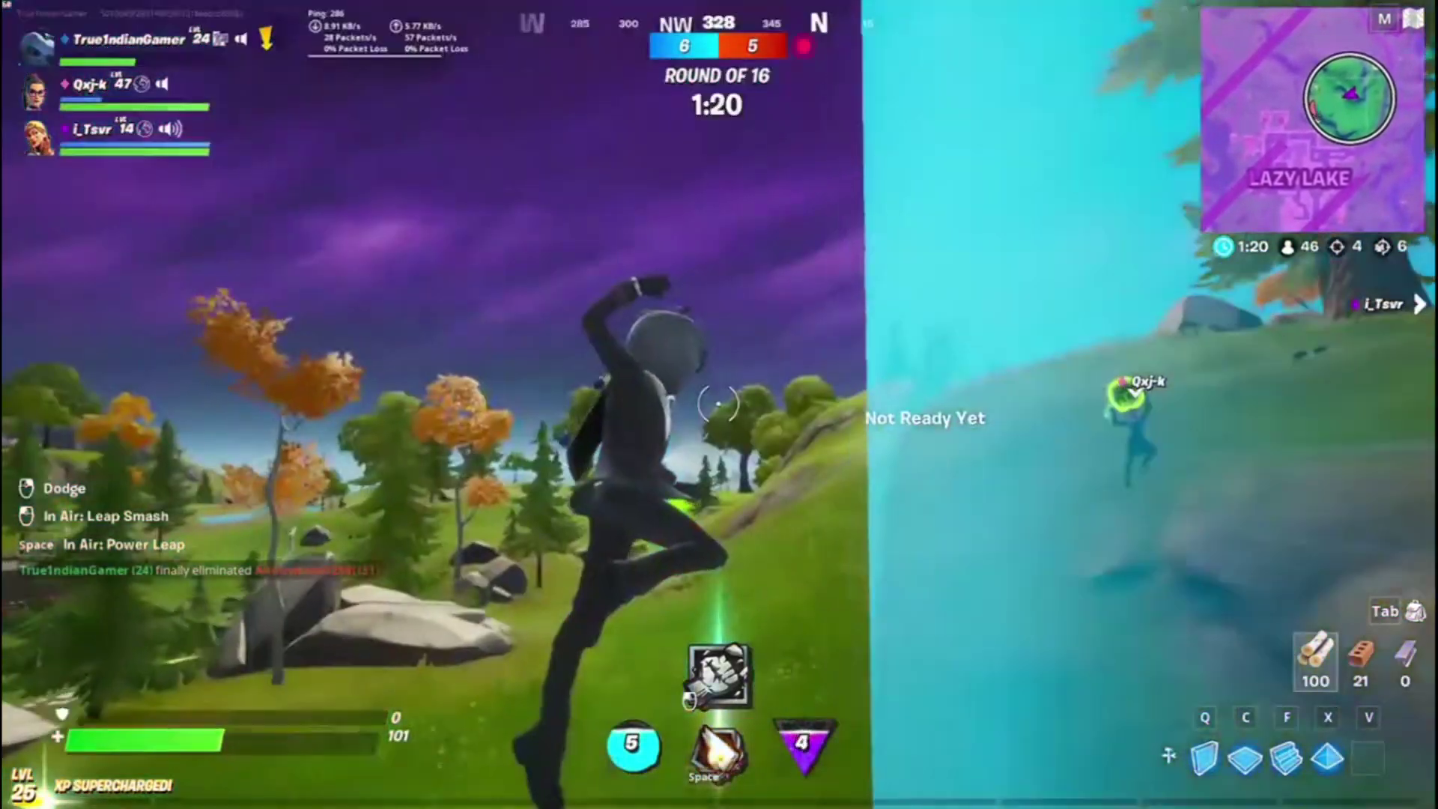
key(w)
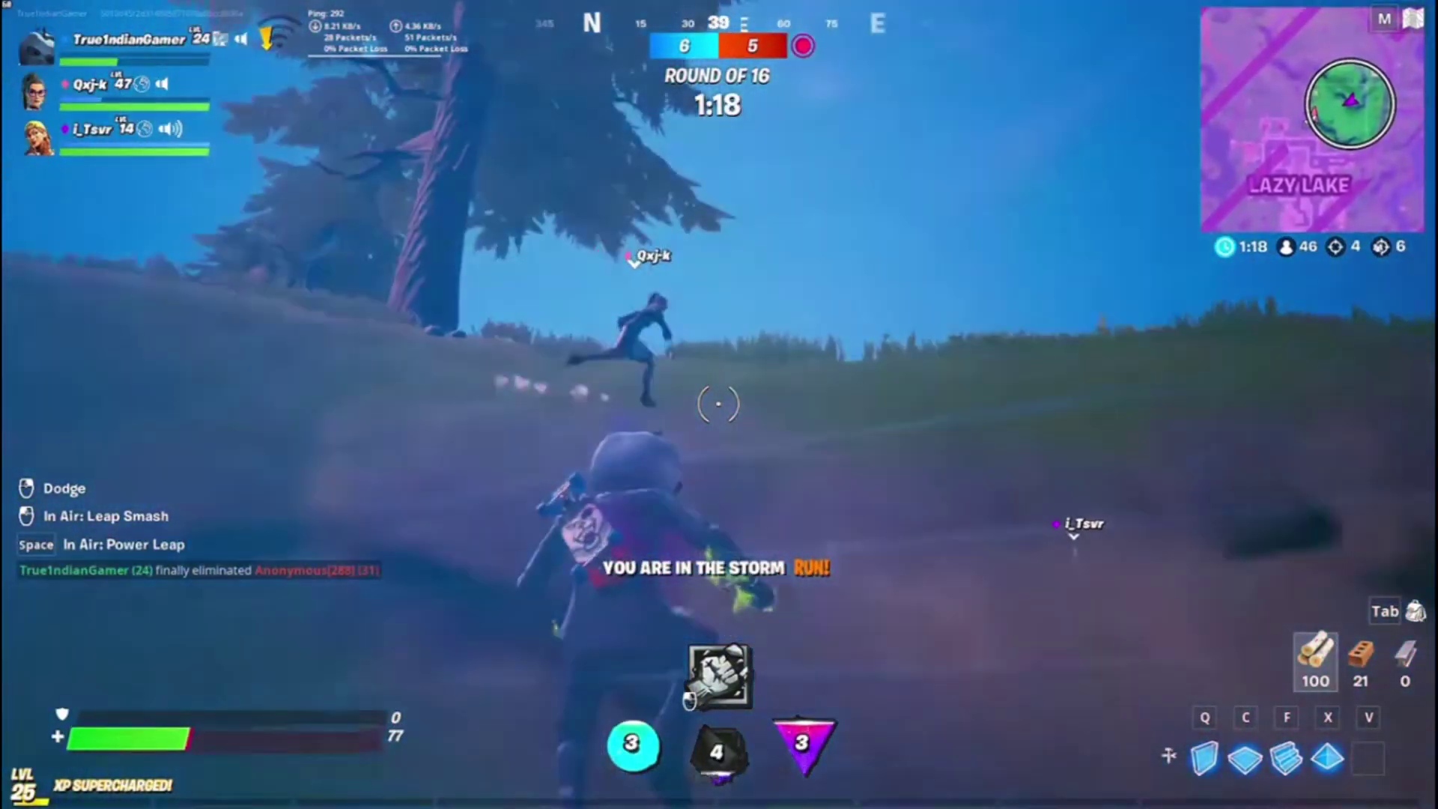
key(w)
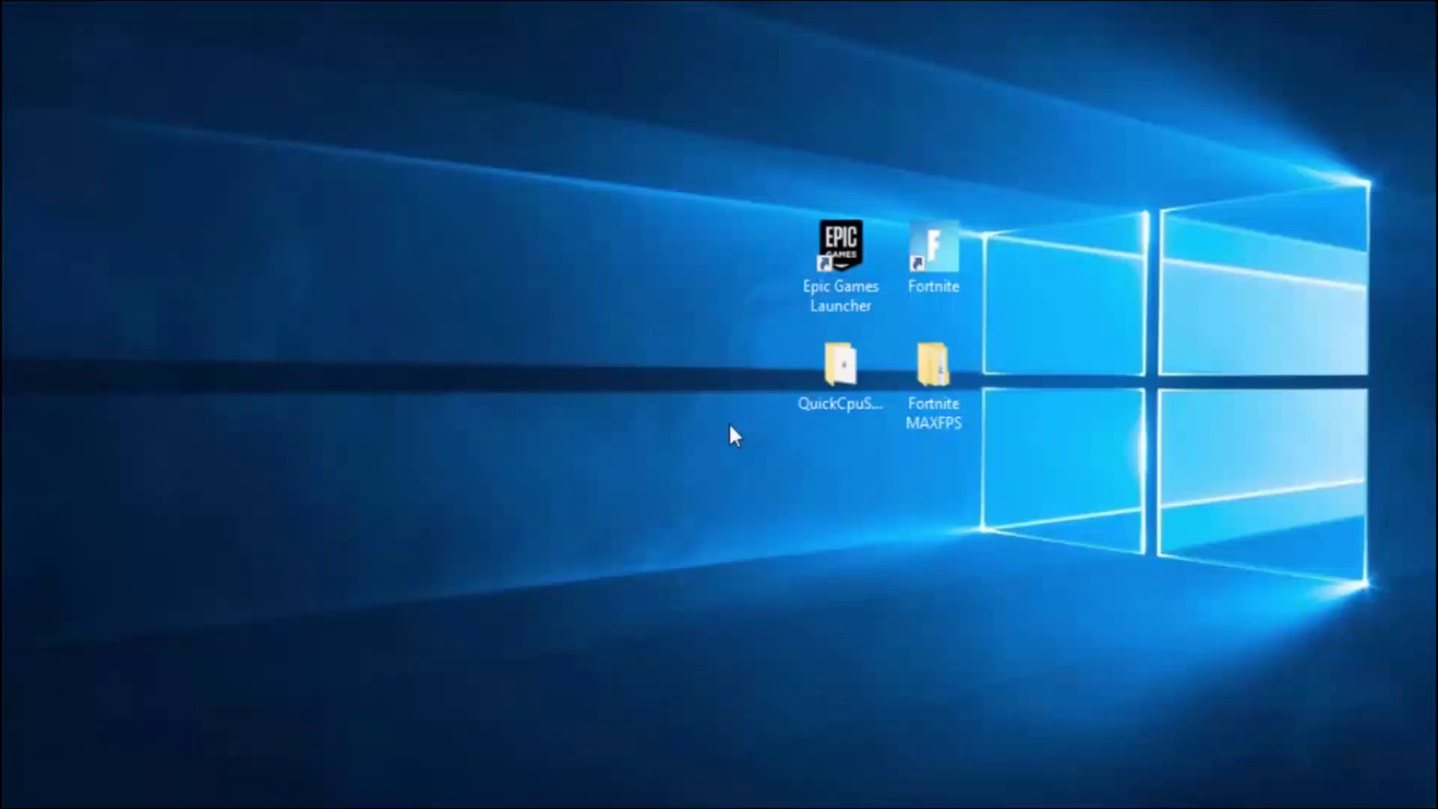
drag(779, 210, 989, 442)
click(538, 238)
drag(726, 250, 1007, 265)
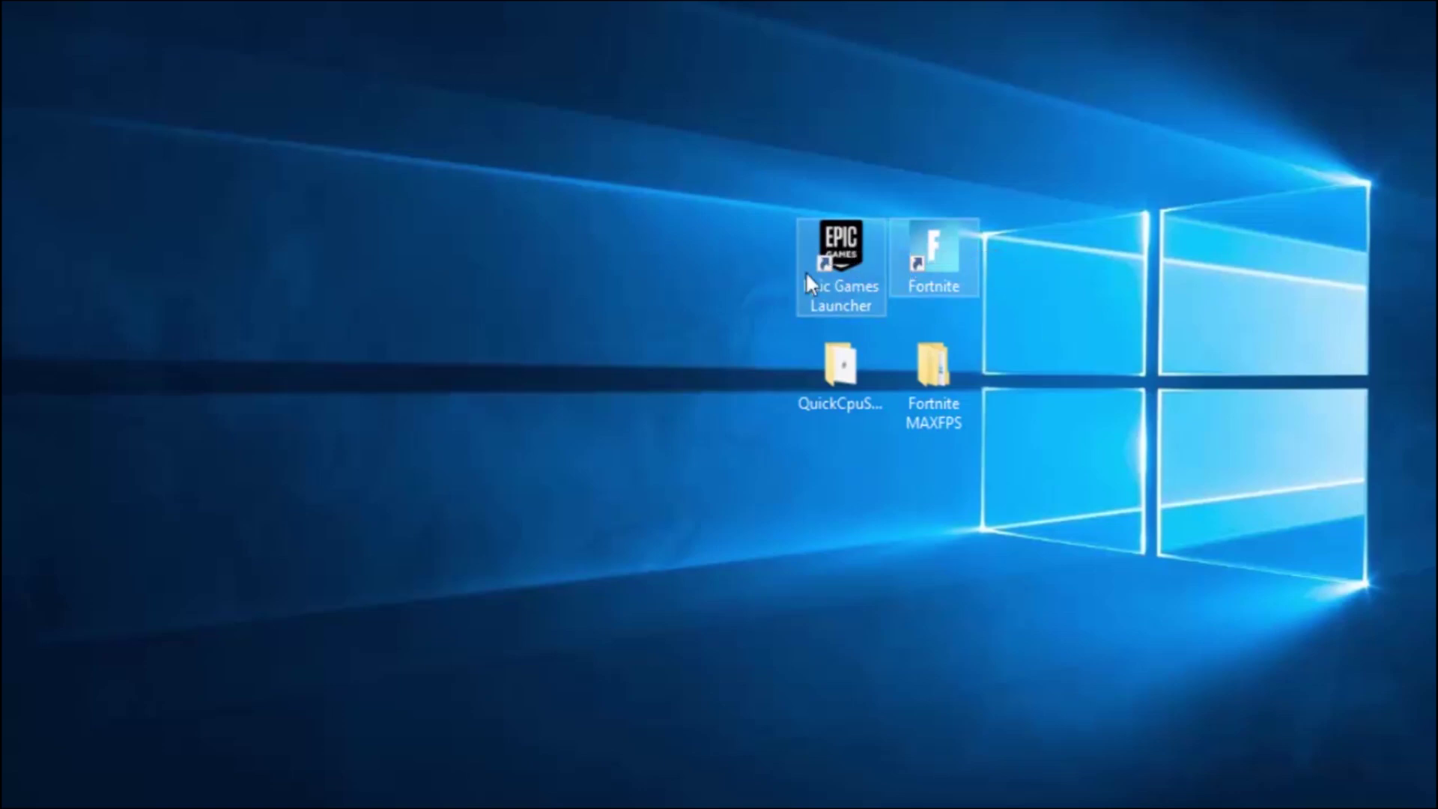
click(688, 357)
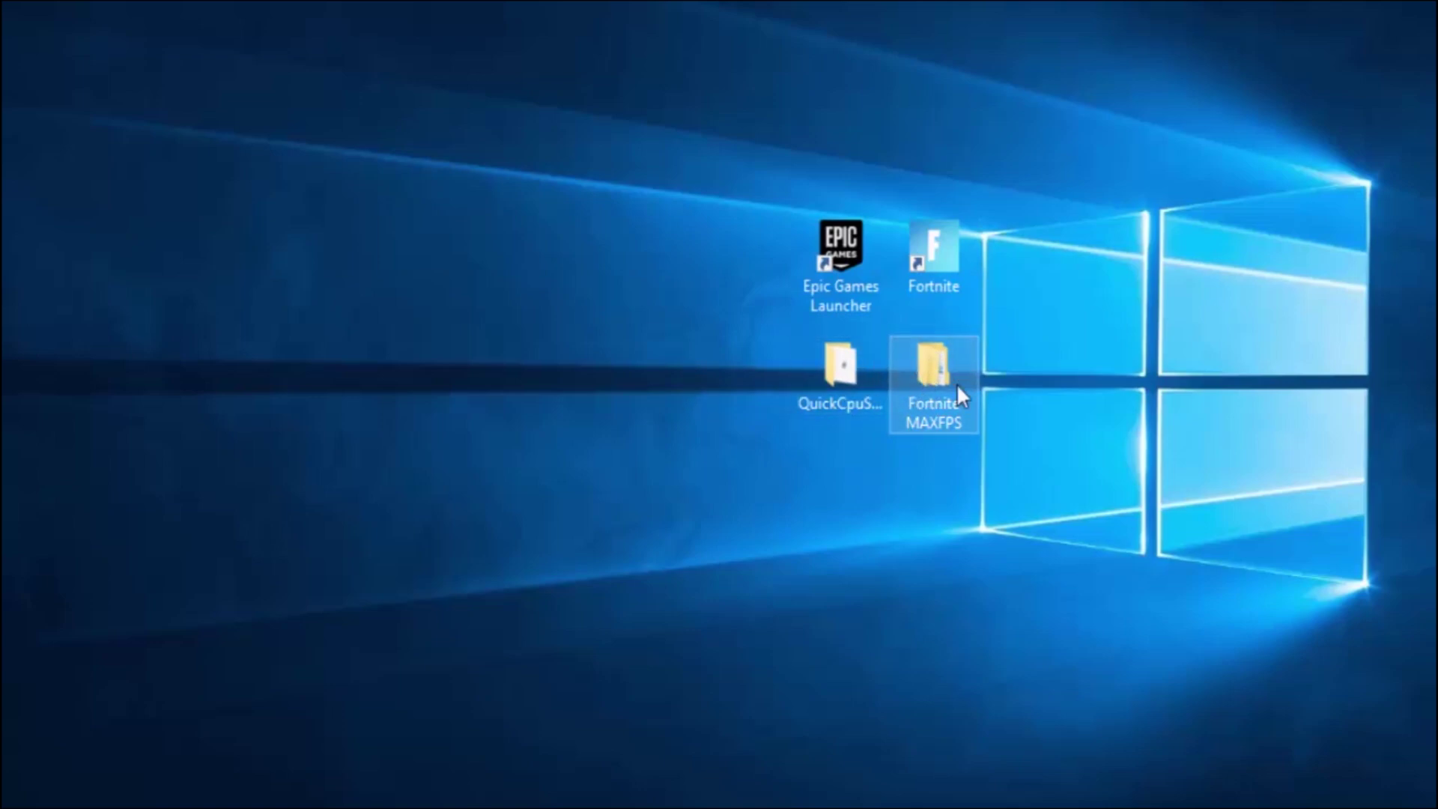
mouse_move(918, 394)
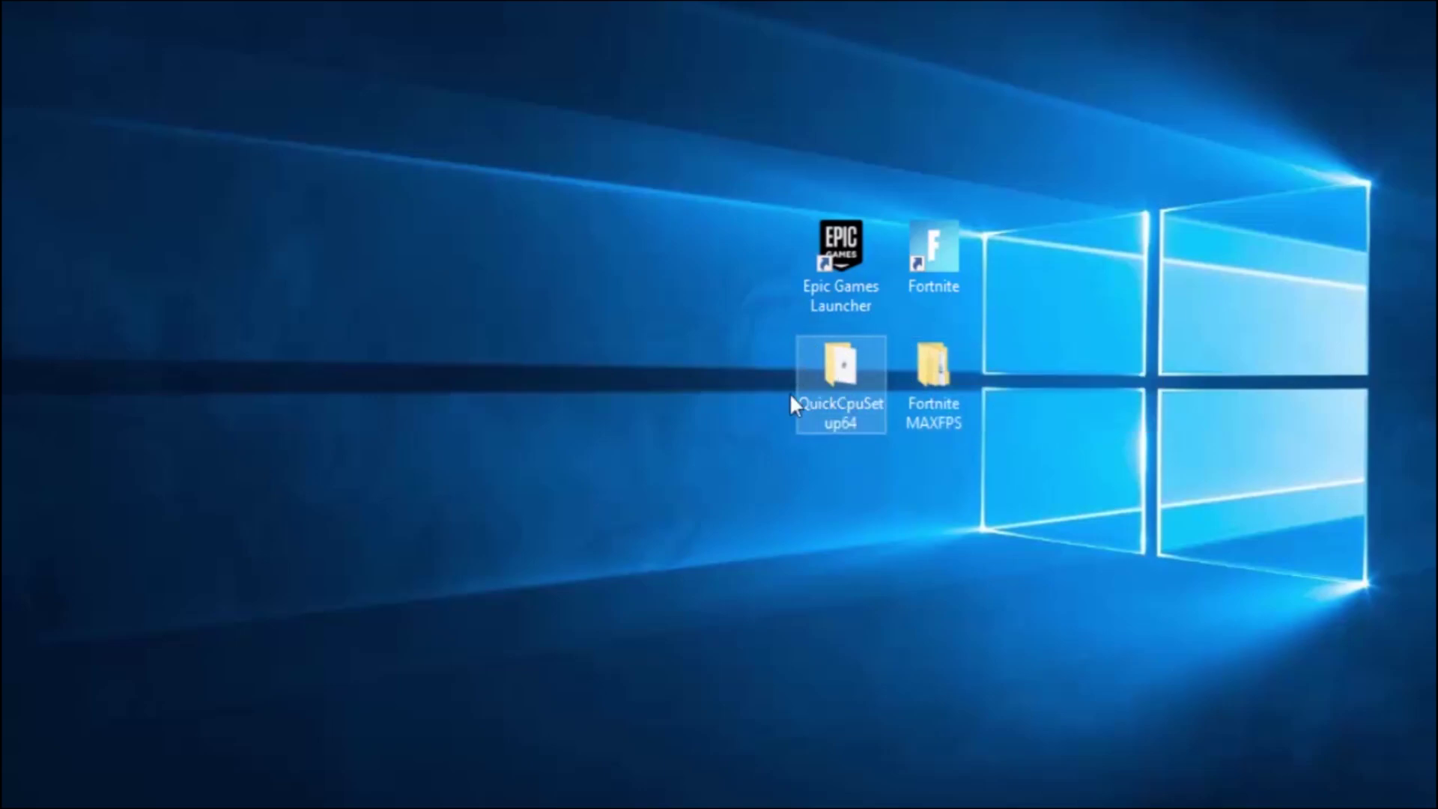
click(821, 371)
drag(685, 344, 985, 436)
click(1243, 492)
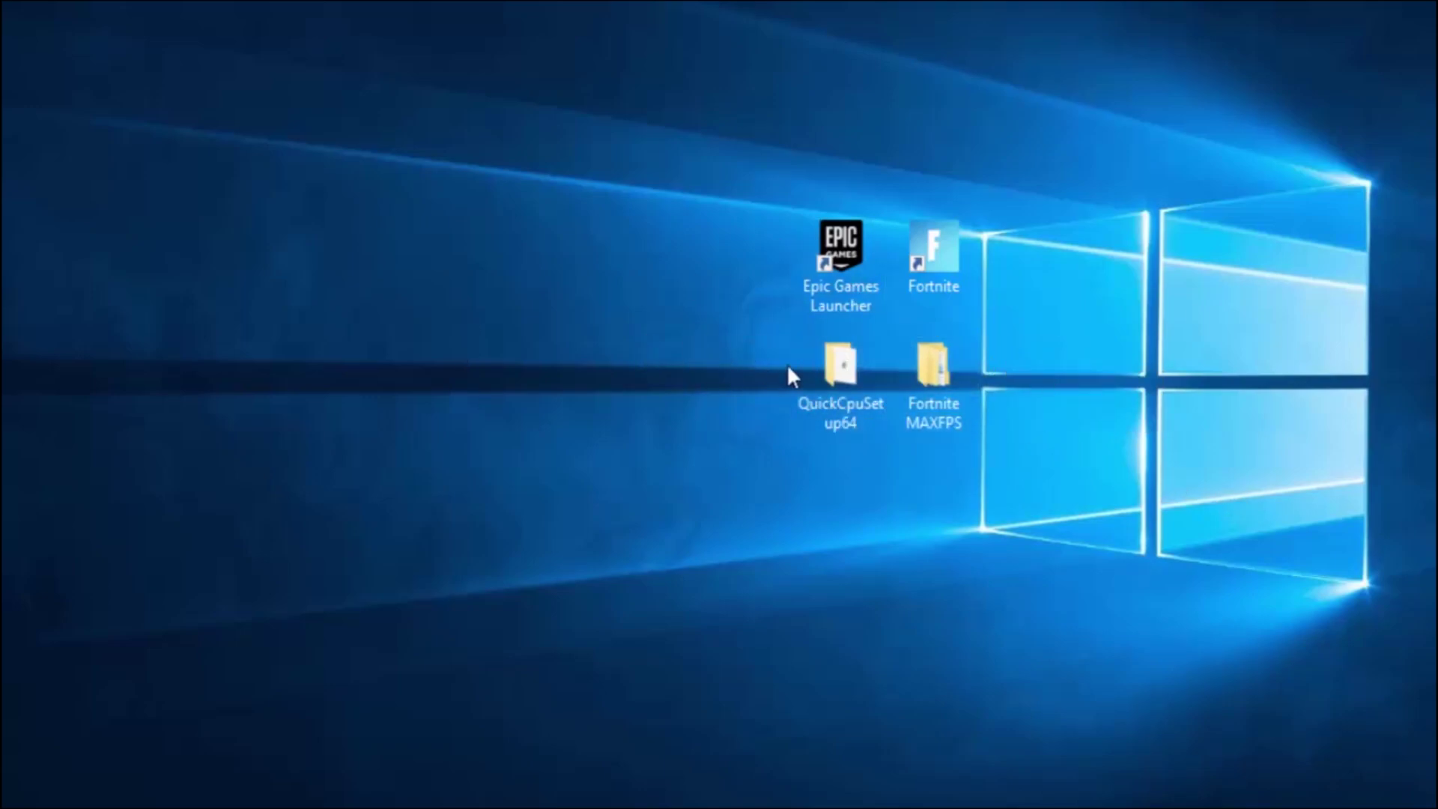
drag(725, 375, 1031, 424)
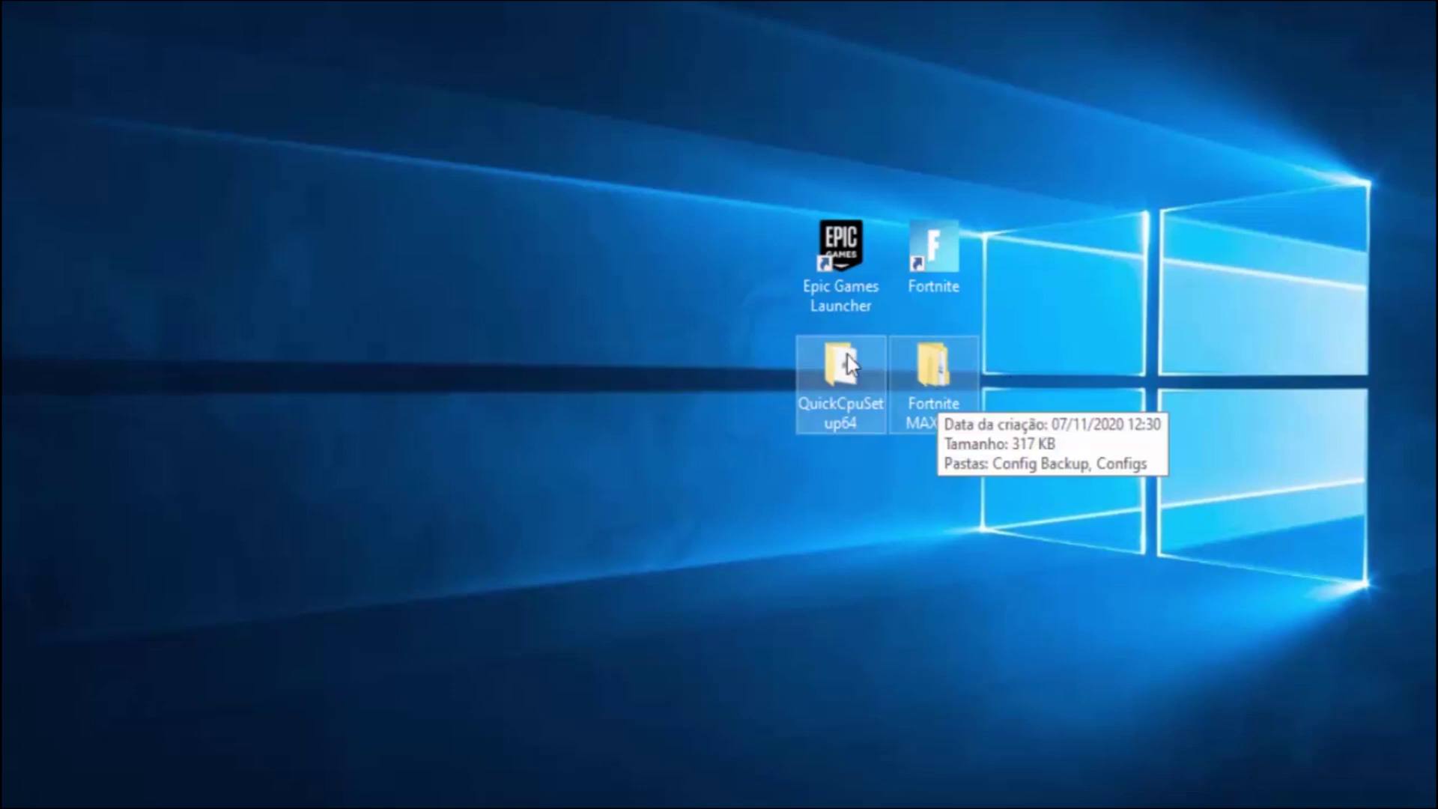
click(767, 379)
click(872, 366)
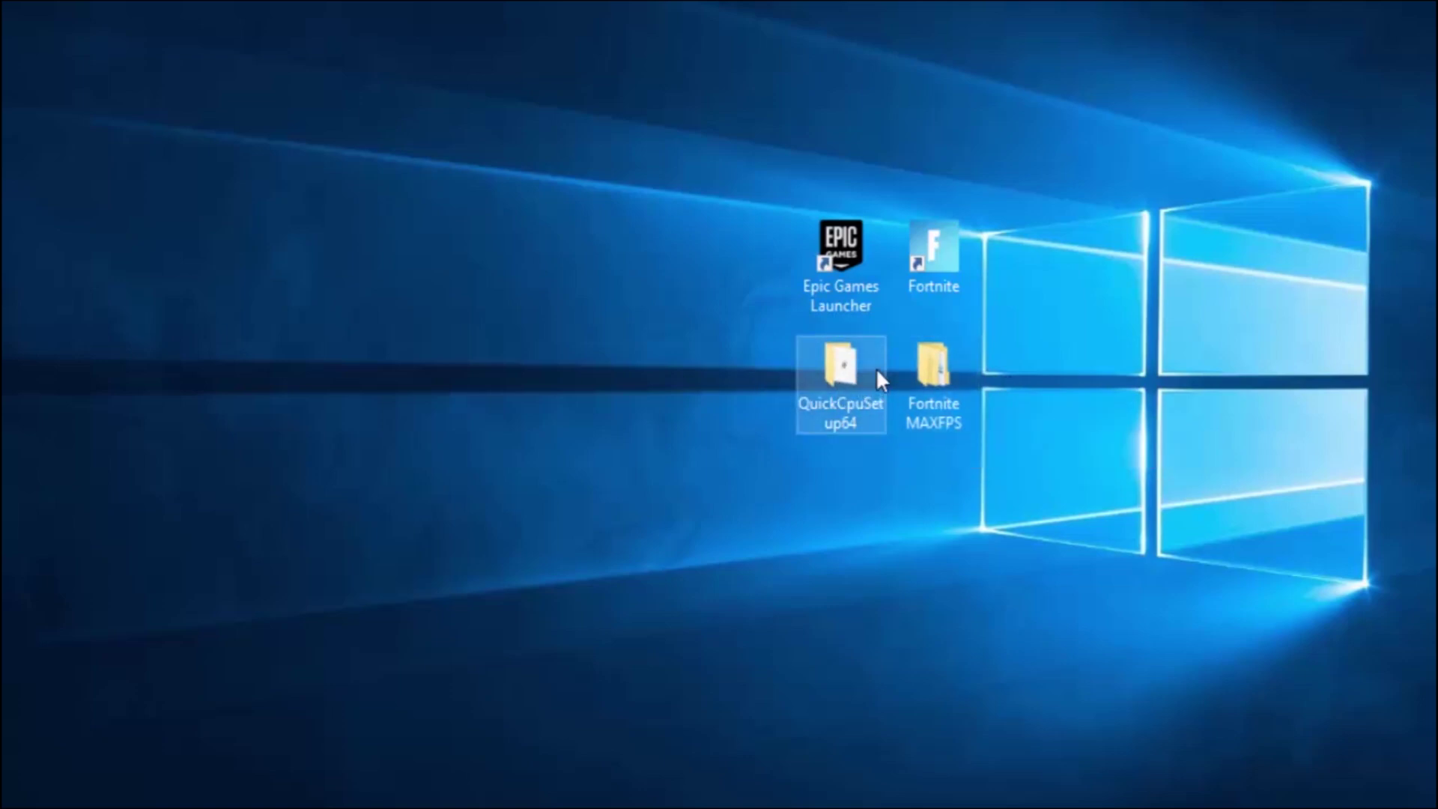
- Open the QuickCpuSetup64 folder on the desktop and run the QuickCpuSetup-3.3.2.0-x64 installer
double_click(818, 362)
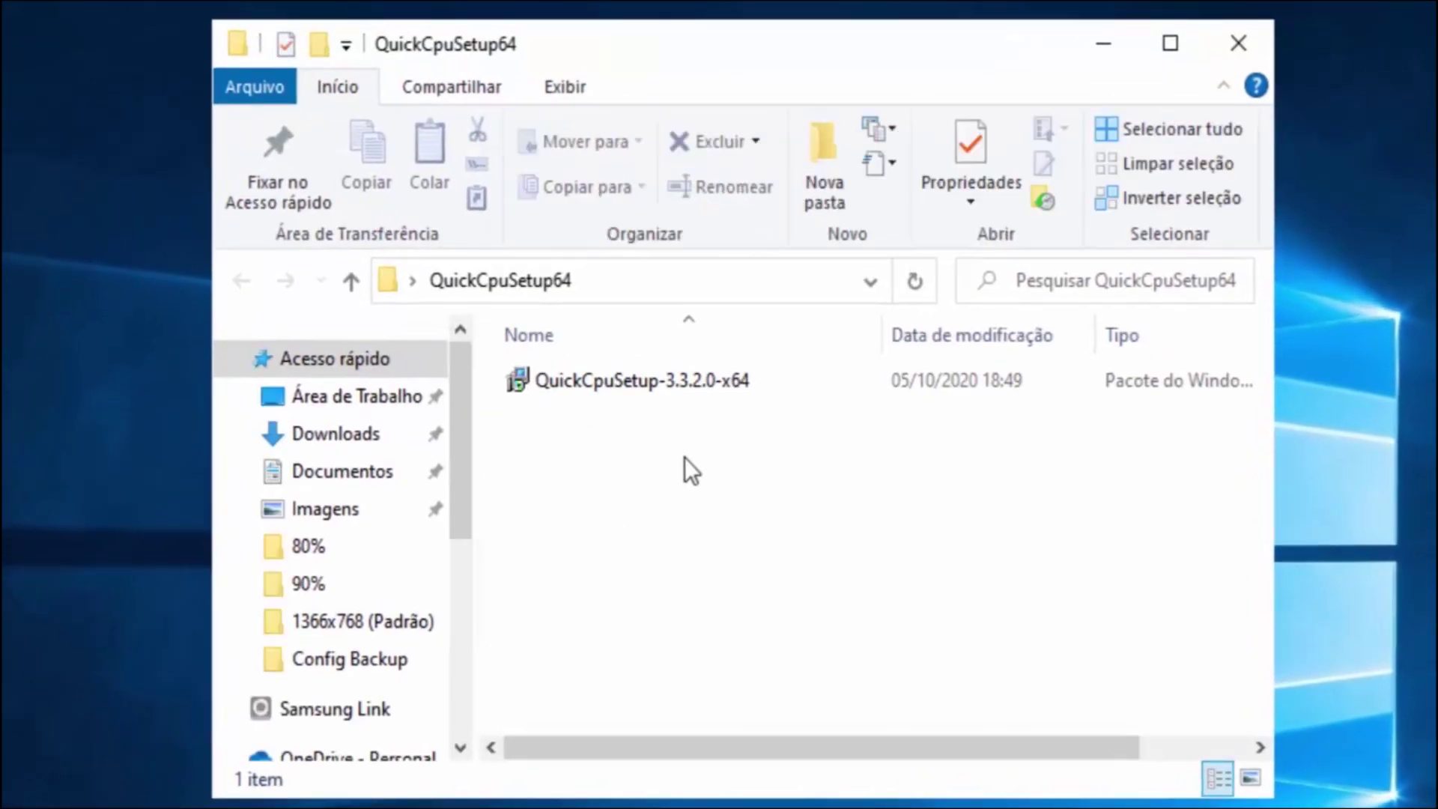
click(588, 384)
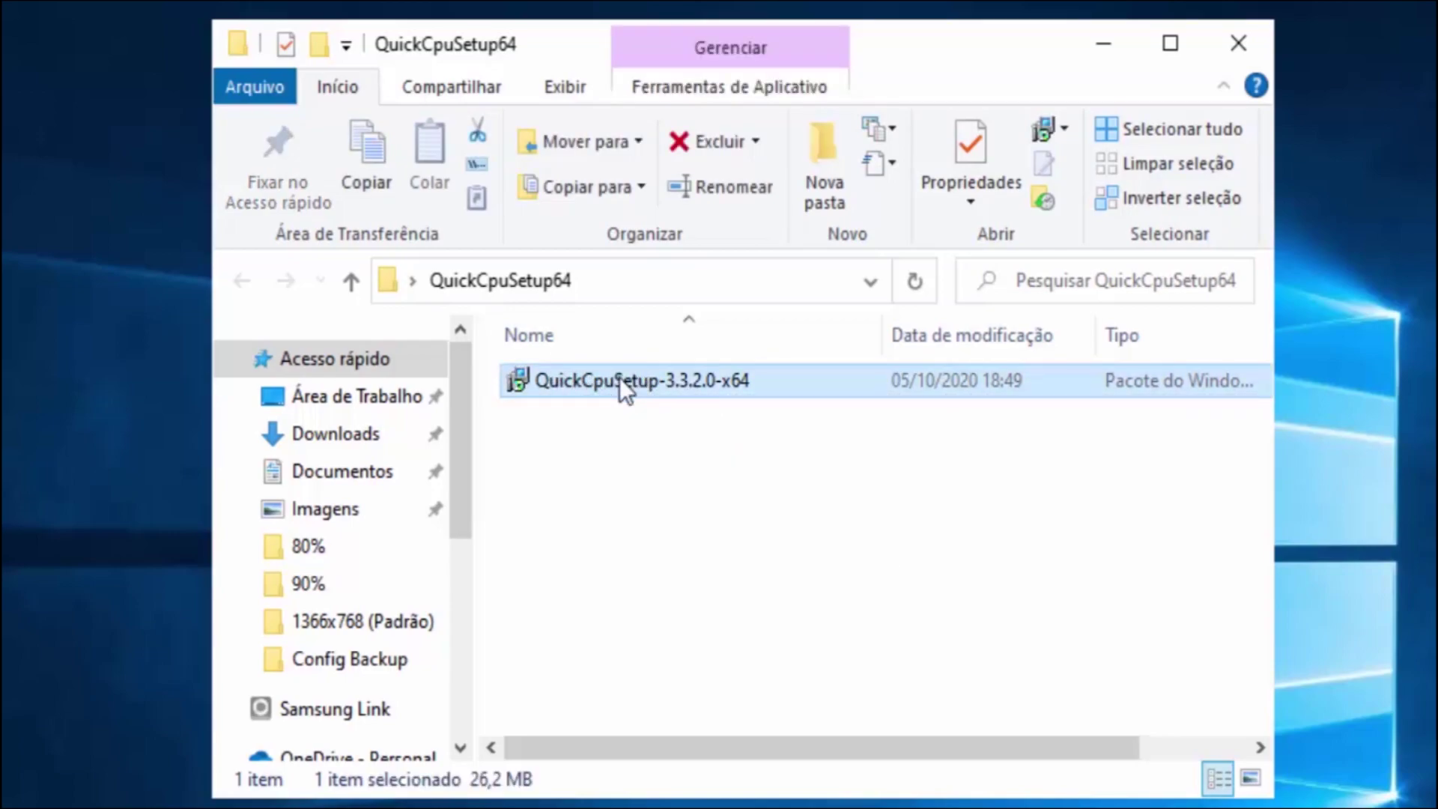
double_click(618, 379)
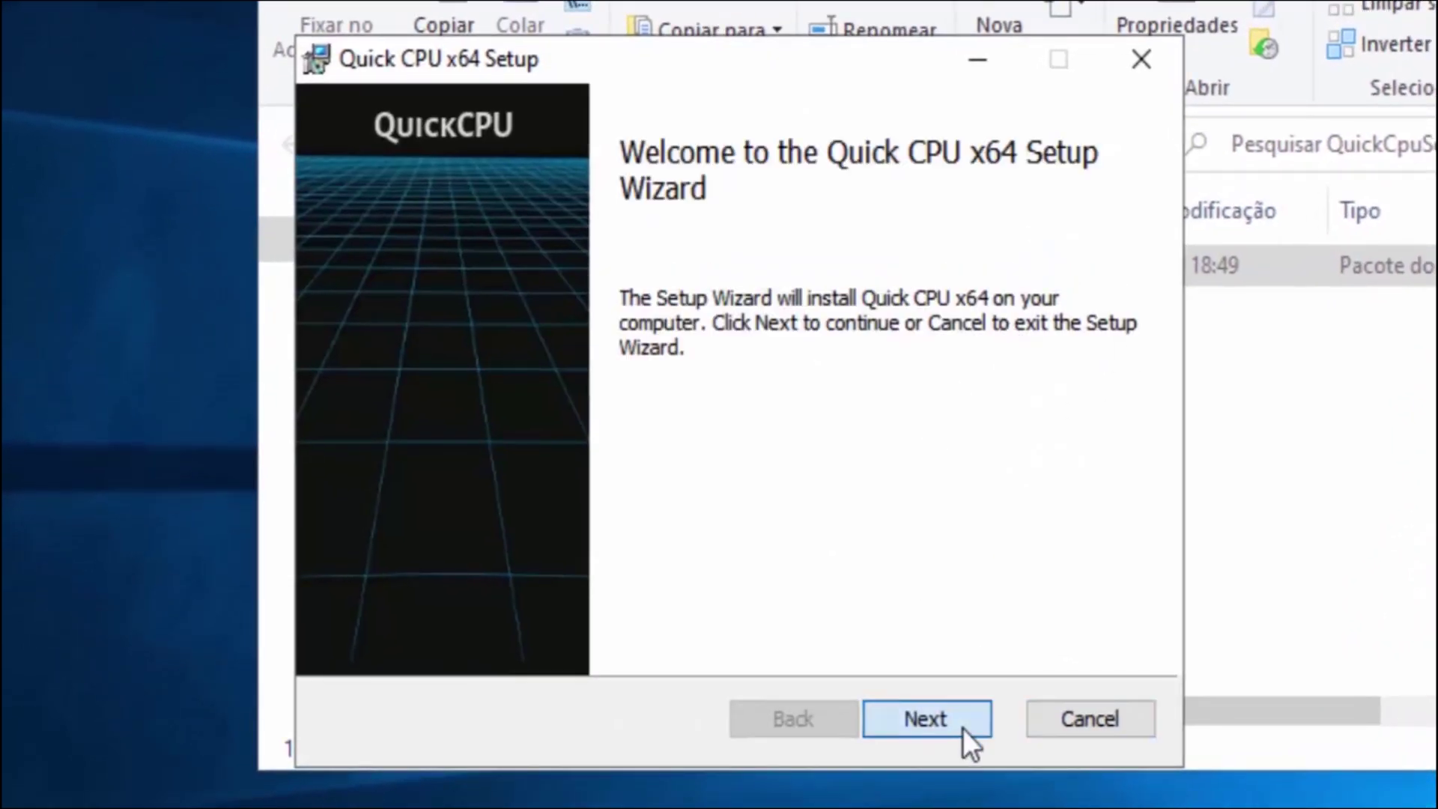
- Accept the license agreement, install Quick CPU x64 in C:\Program Files\QuickCPU\ with launch on finish, and close the installer's folder
click(895, 740)
click(345, 638)
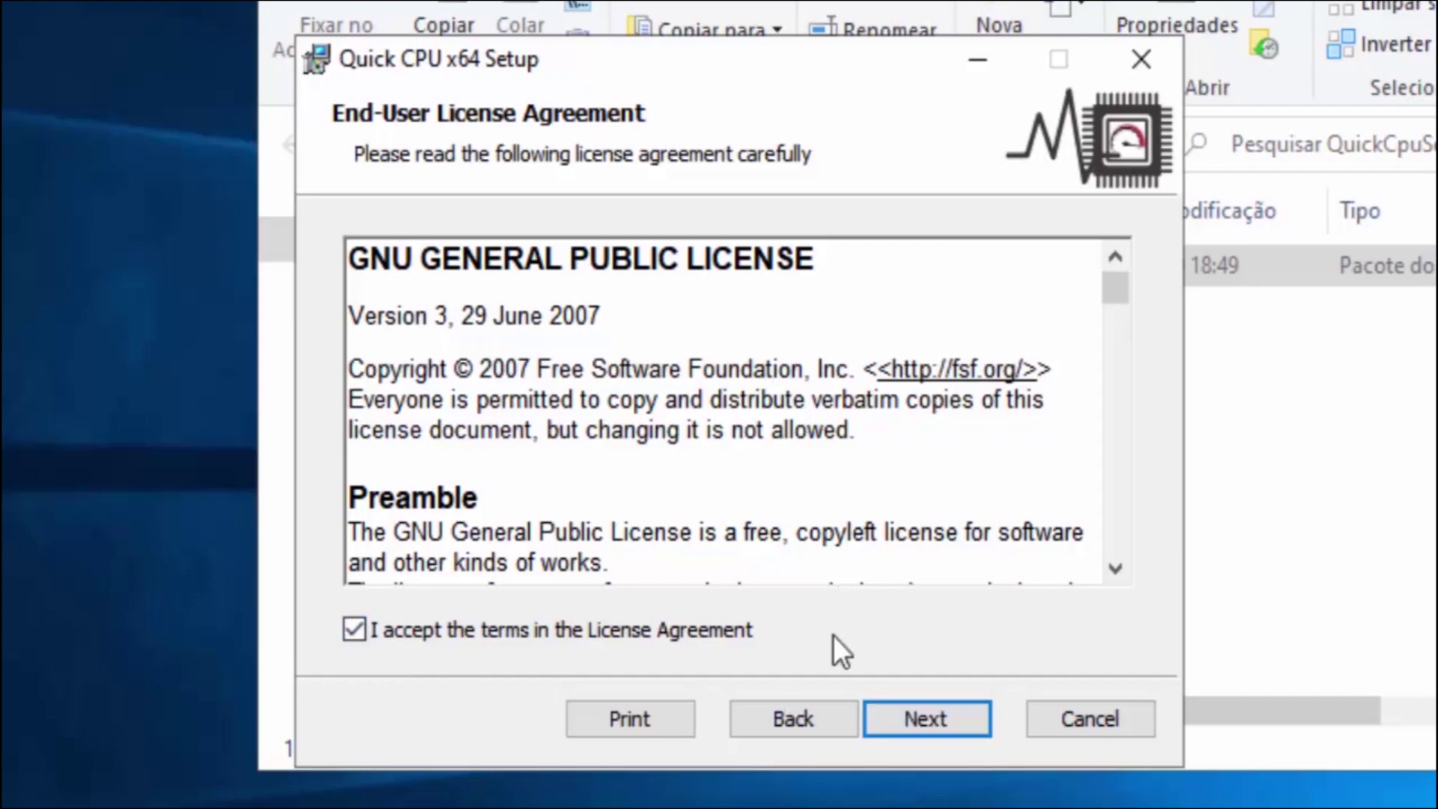
click(936, 711)
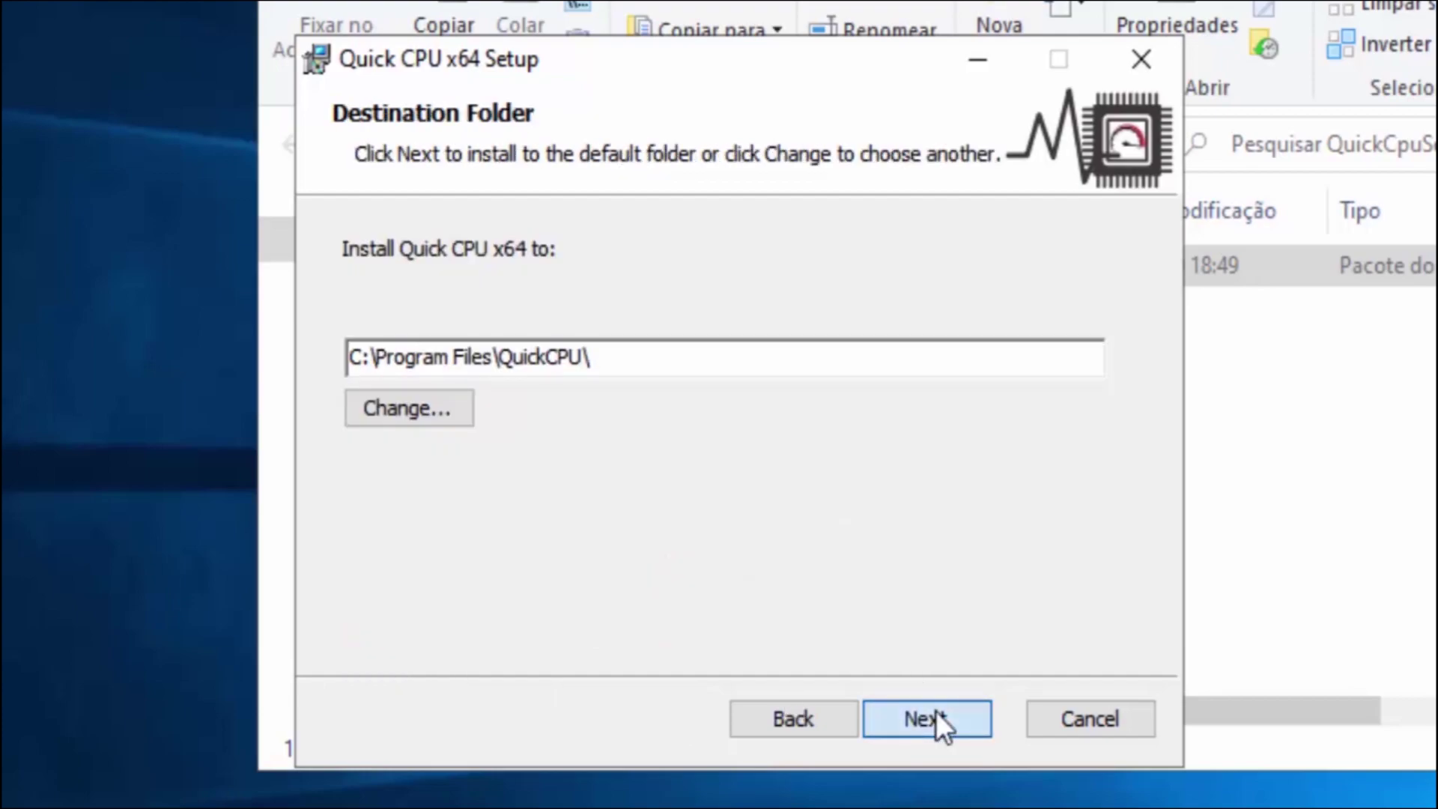
click(936, 712)
click(928, 723)
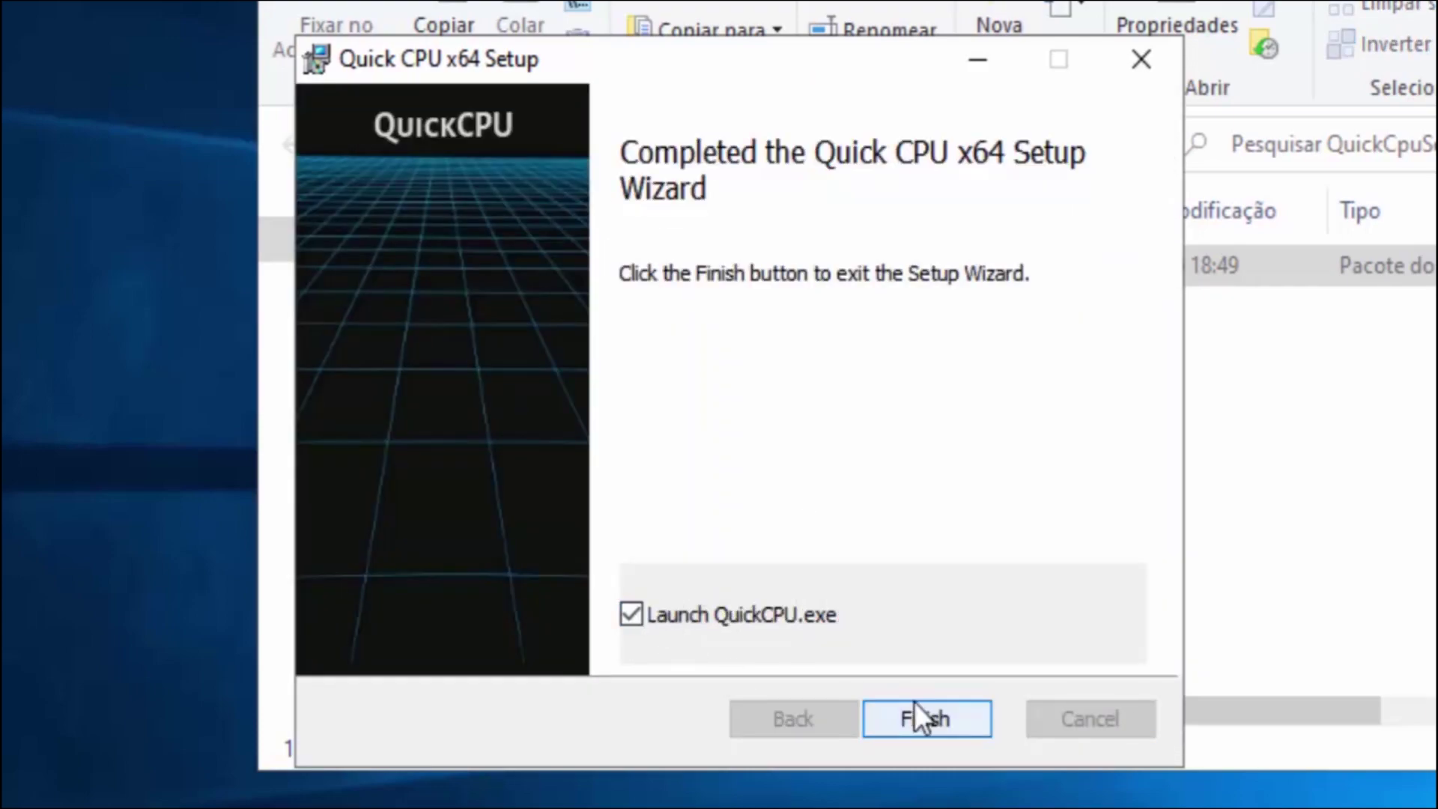
click(915, 726)
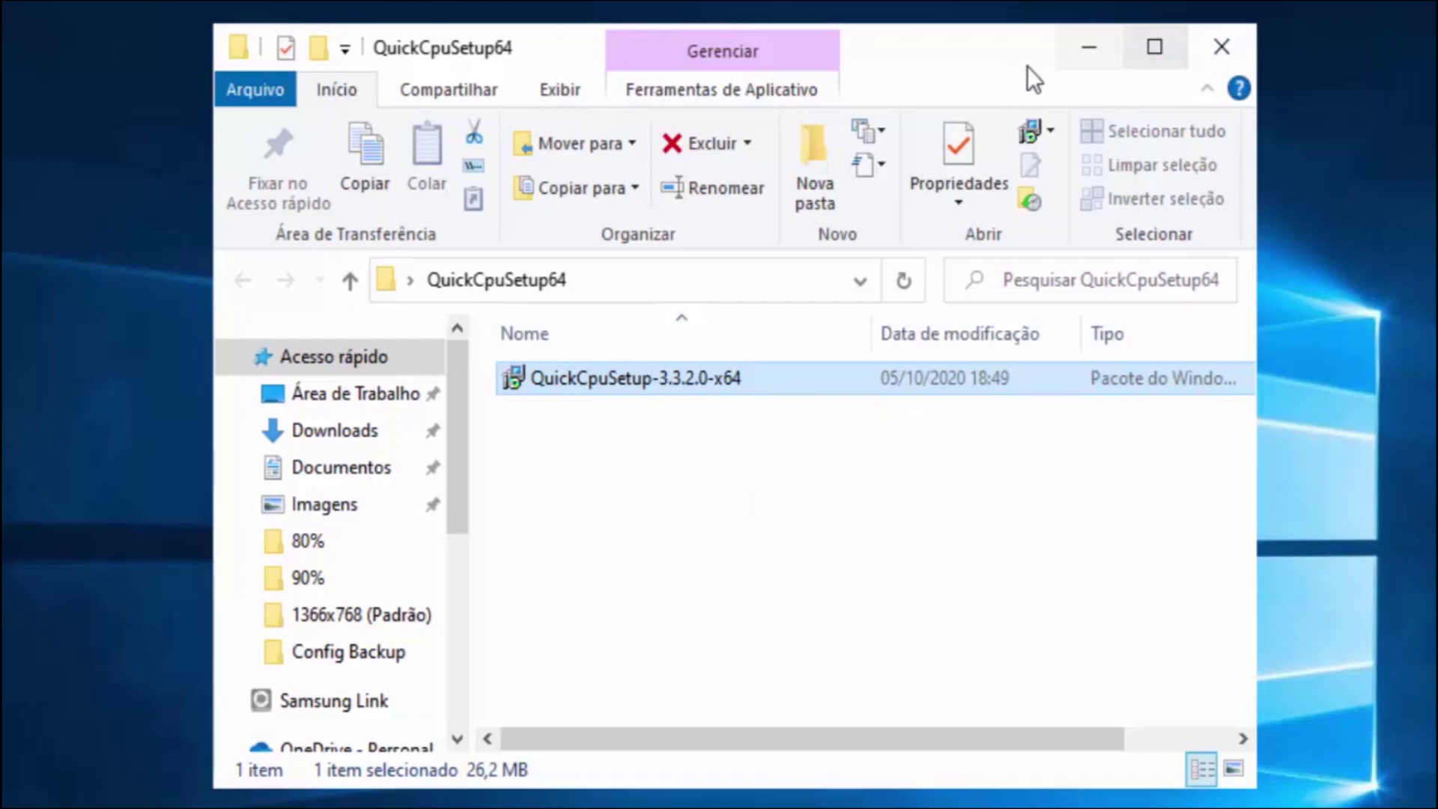
click(1215, 48)
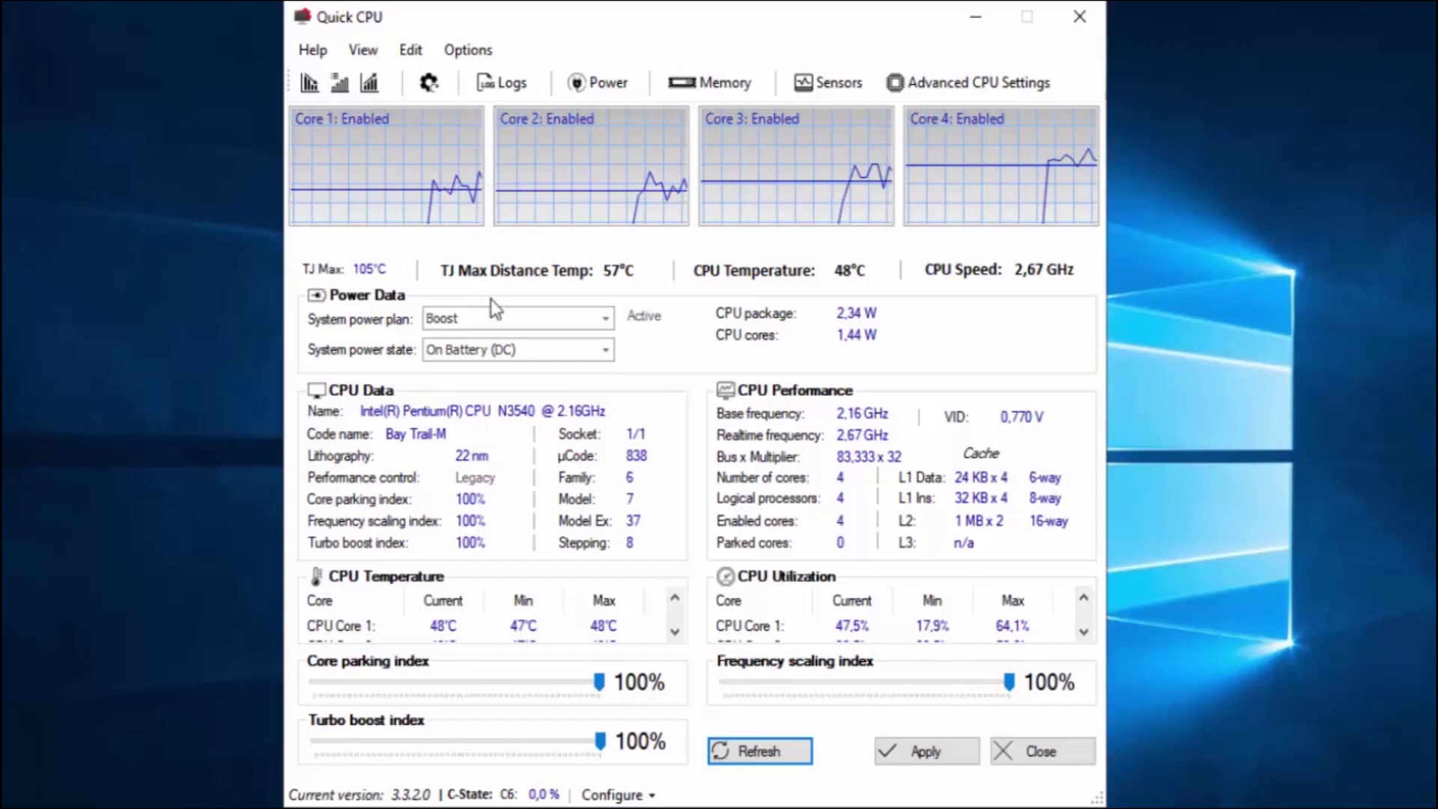
- Apply the balanced performance preset with 100% core parking, 50% frequency scaling and 60% turbo boost
click(717, 751)
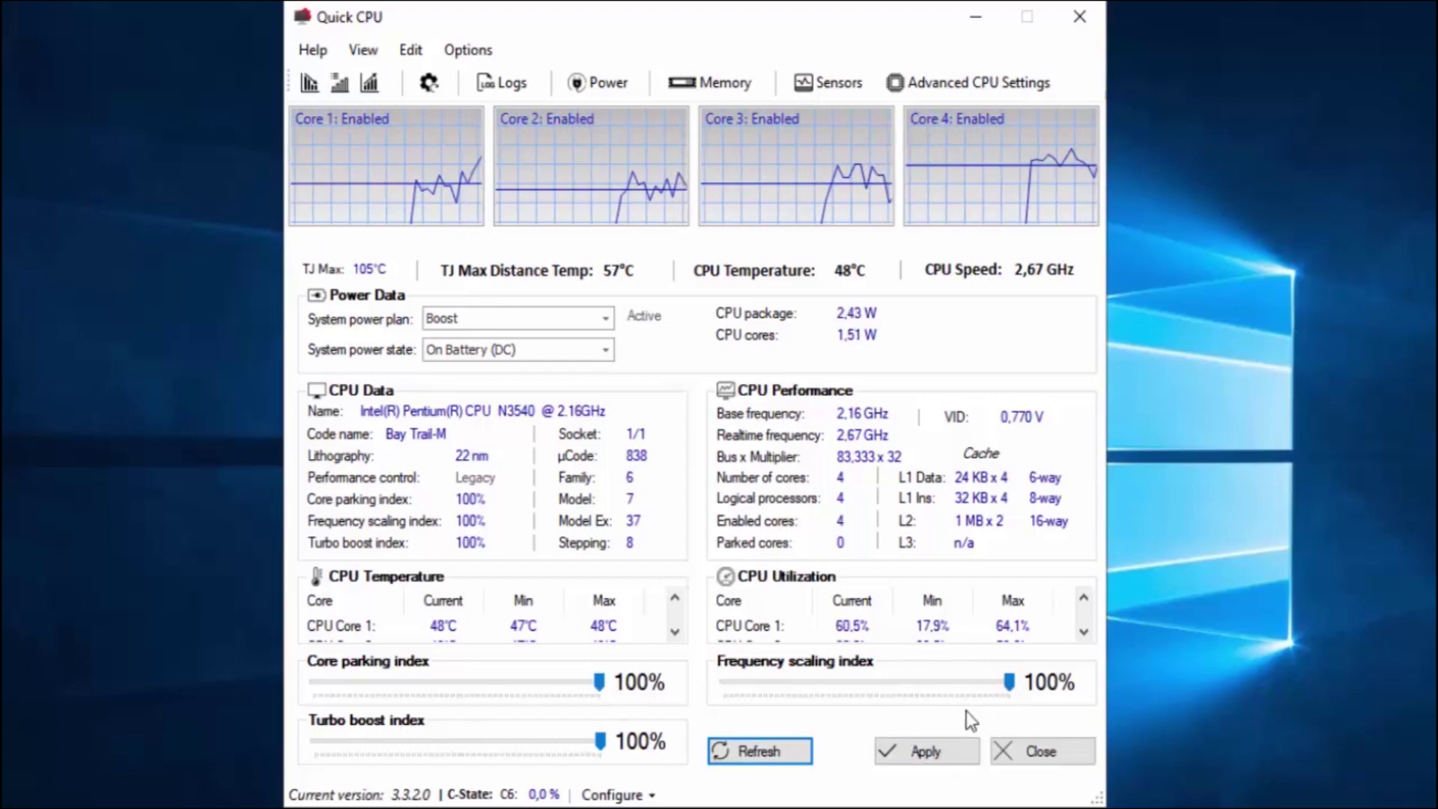
click(370, 83)
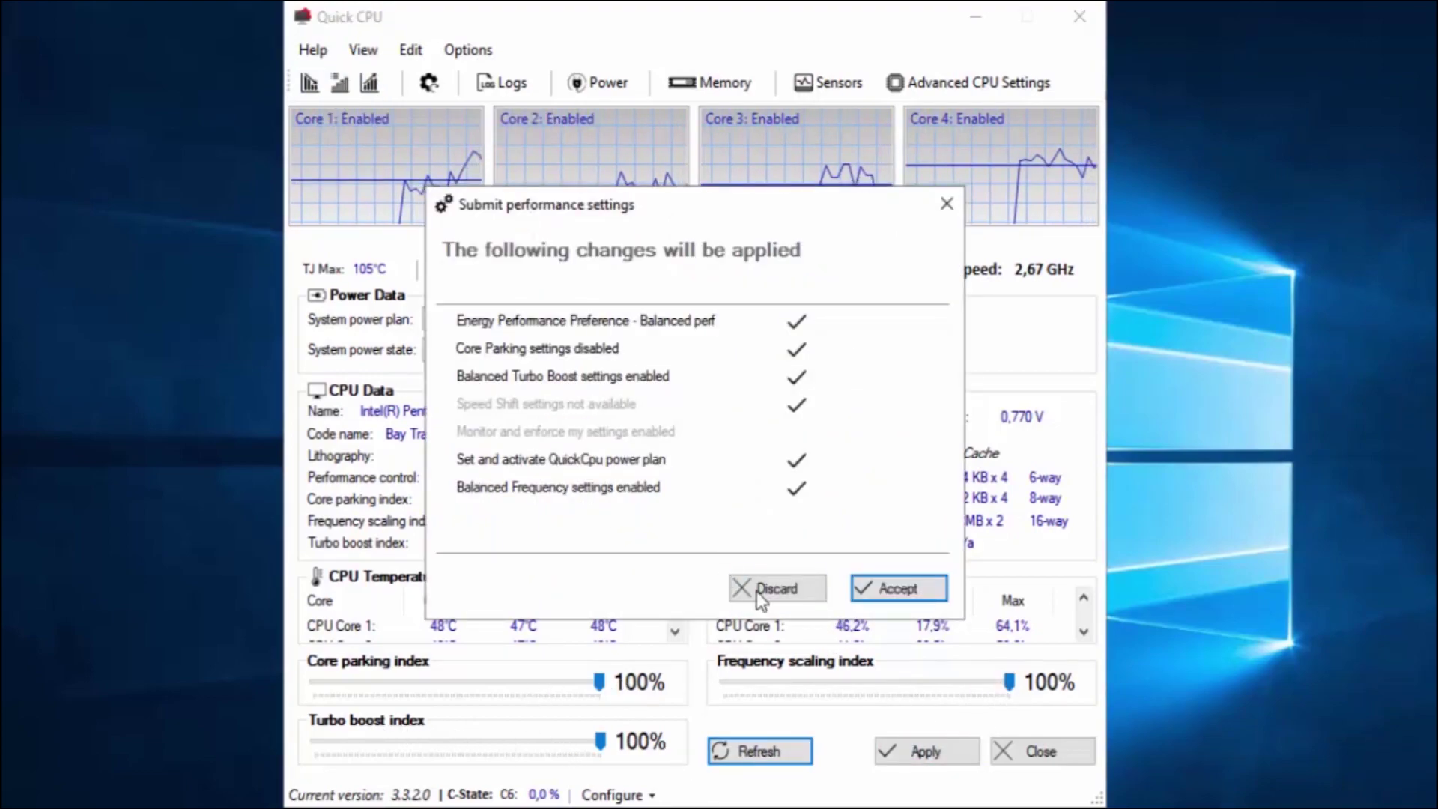
click(868, 581)
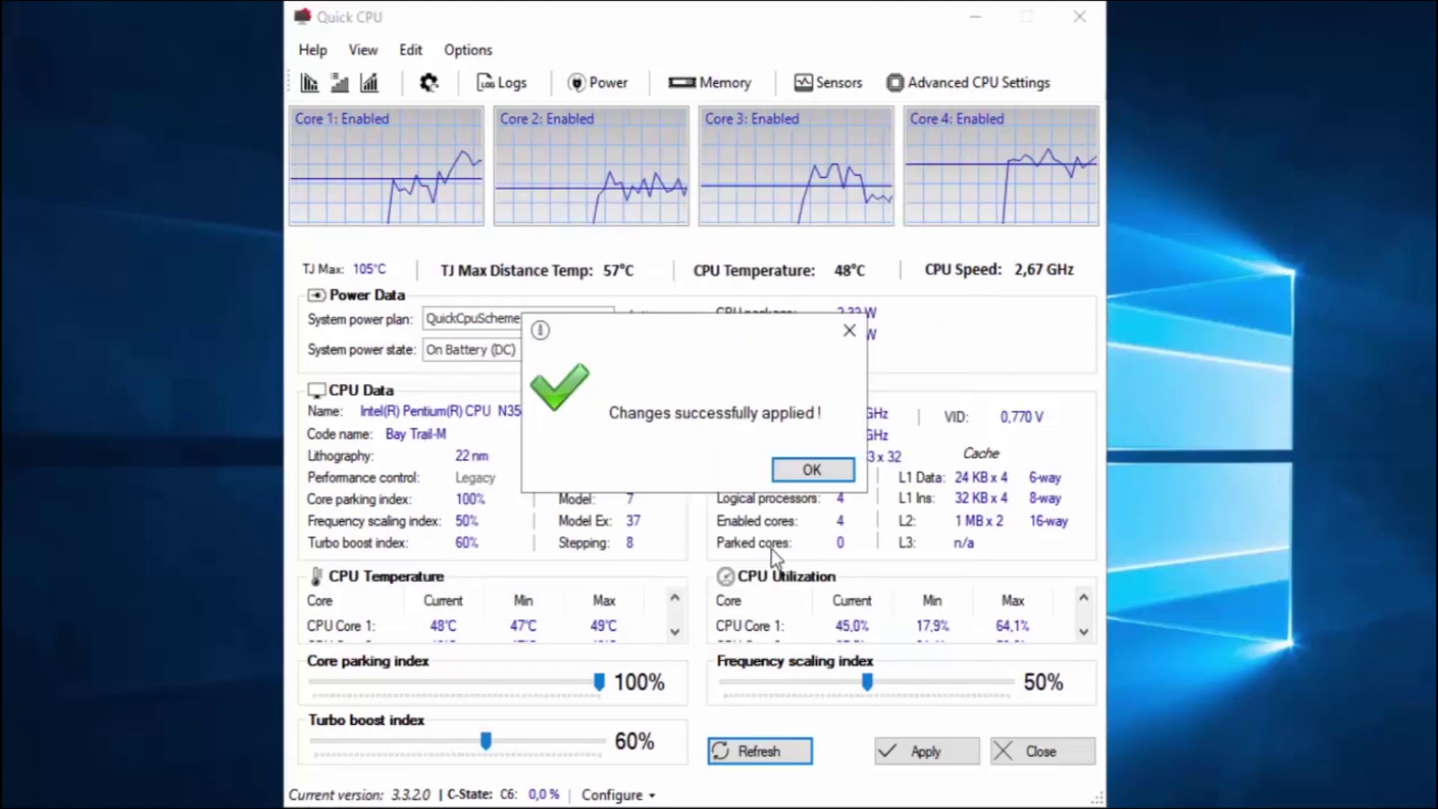
click(803, 465)
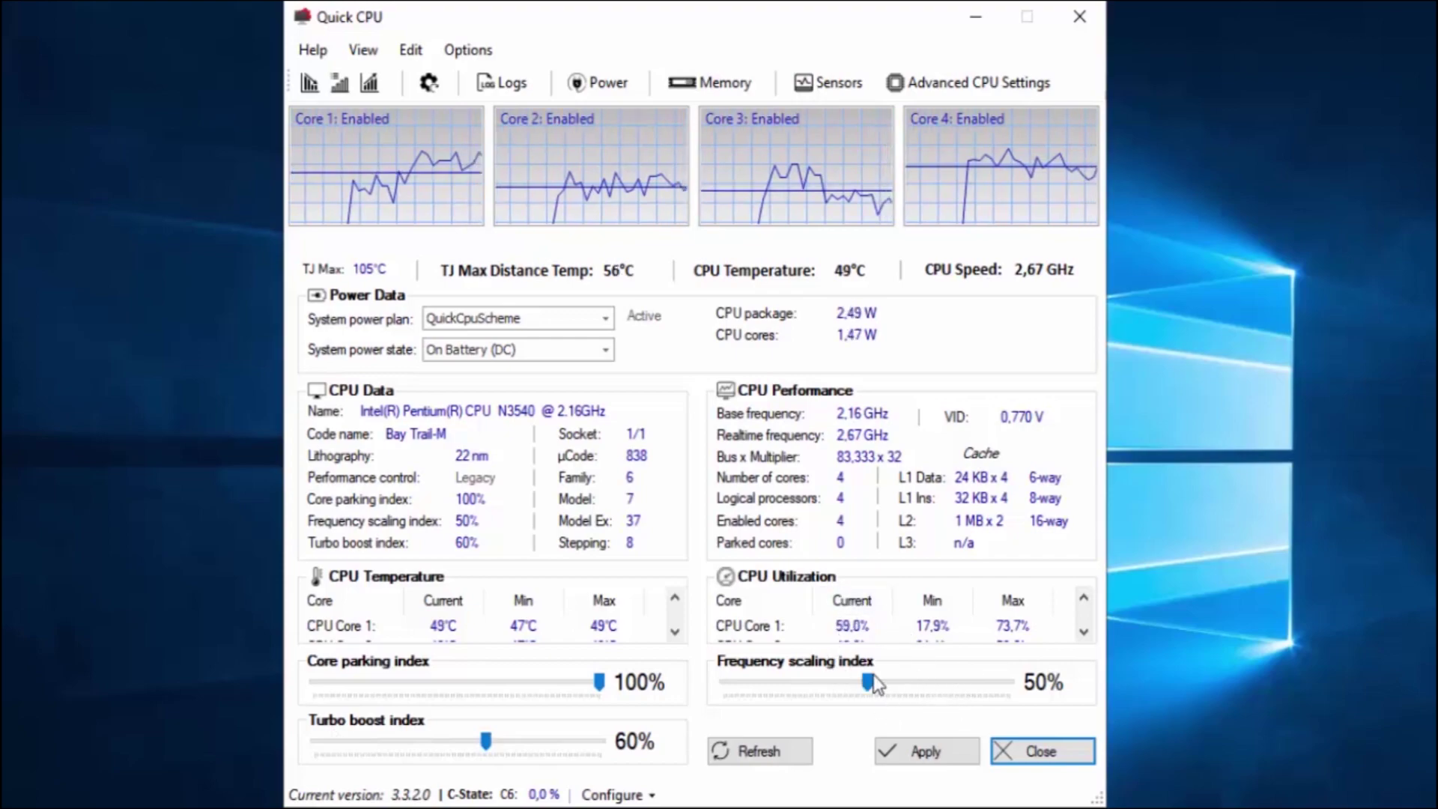
- Apply the maximum performance preset with core parking, frequency scaling and turbo boost indexes at 100%
click(377, 86)
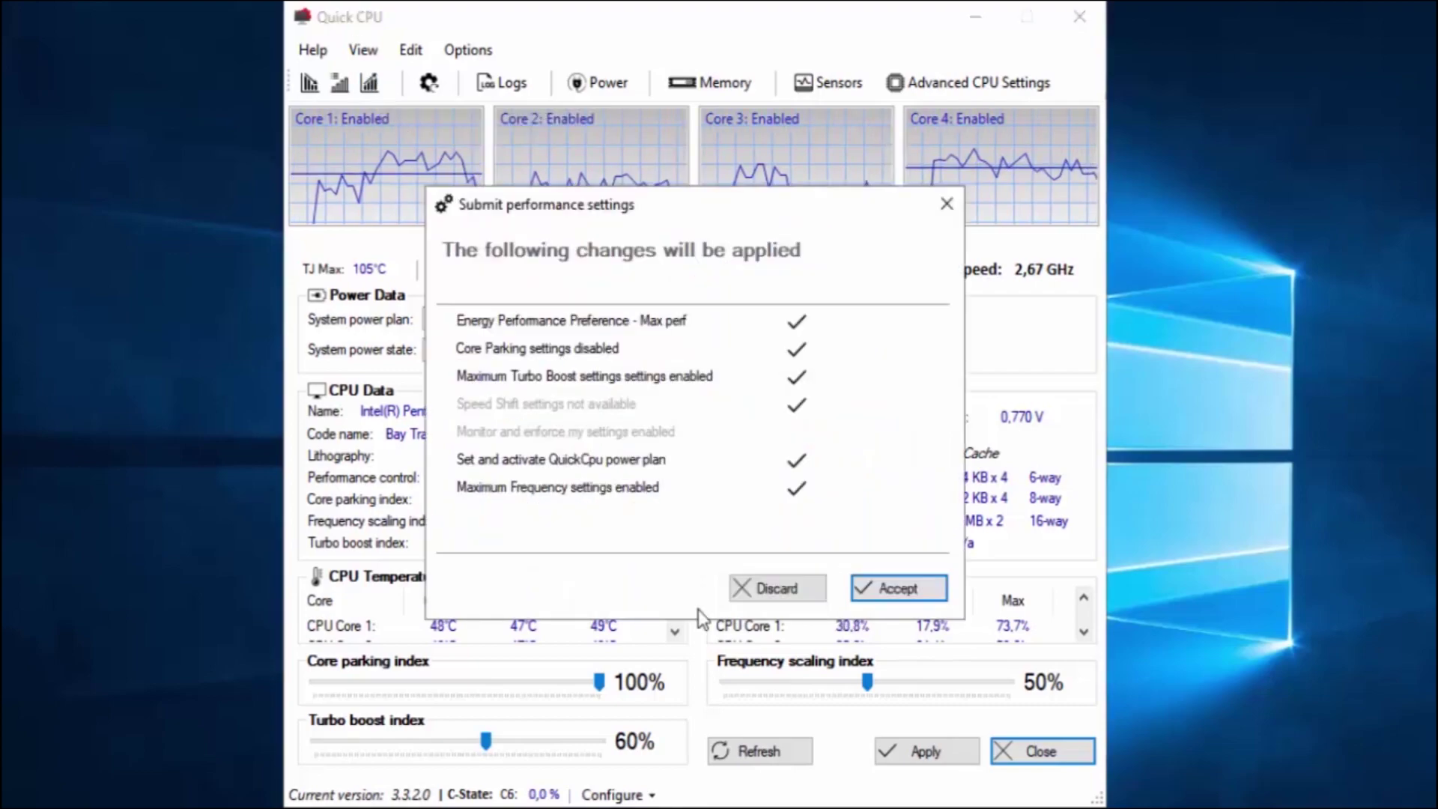
click(899, 588)
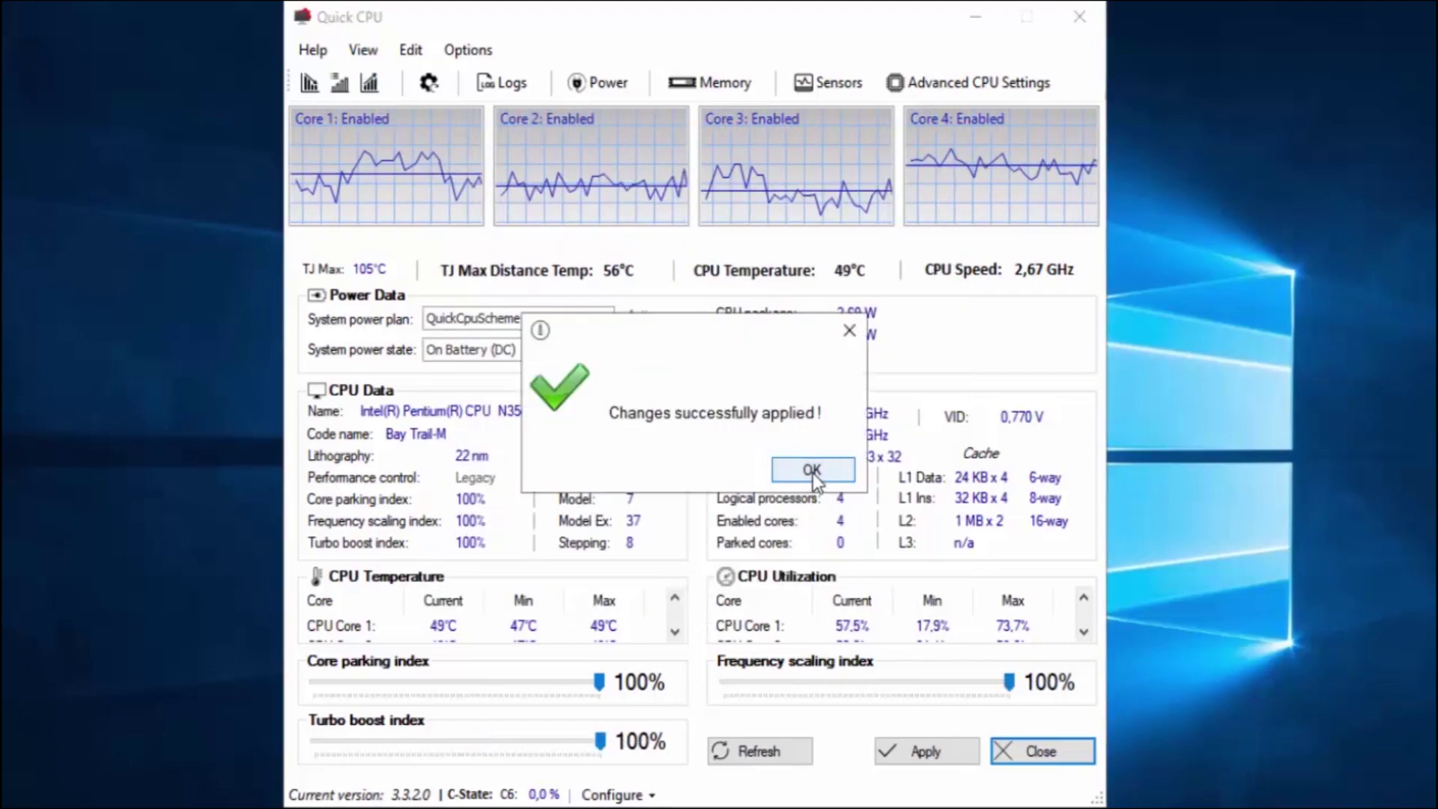
click(812, 470)
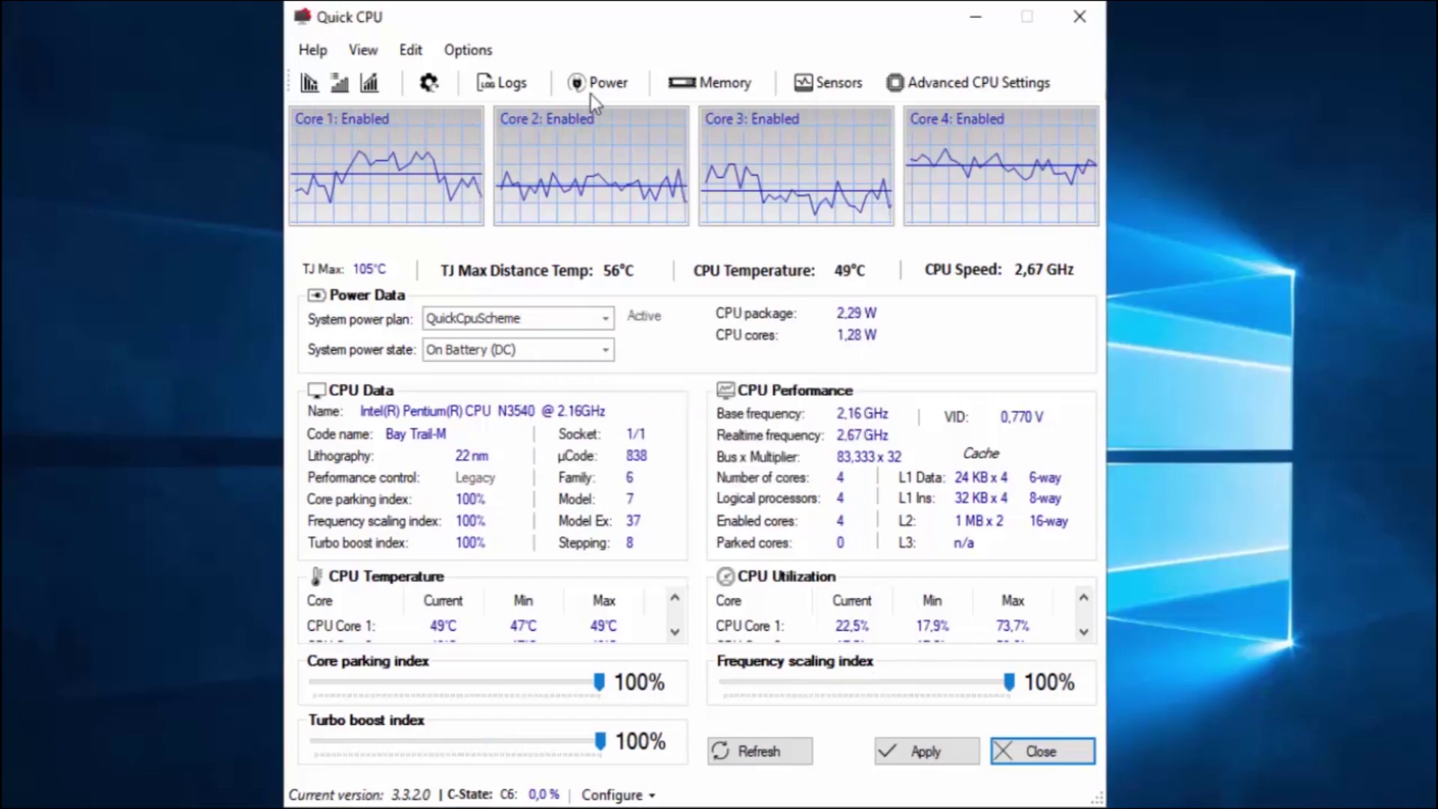
- Examine the System Memory details and memory cleaning options, and close that window
click(725, 84)
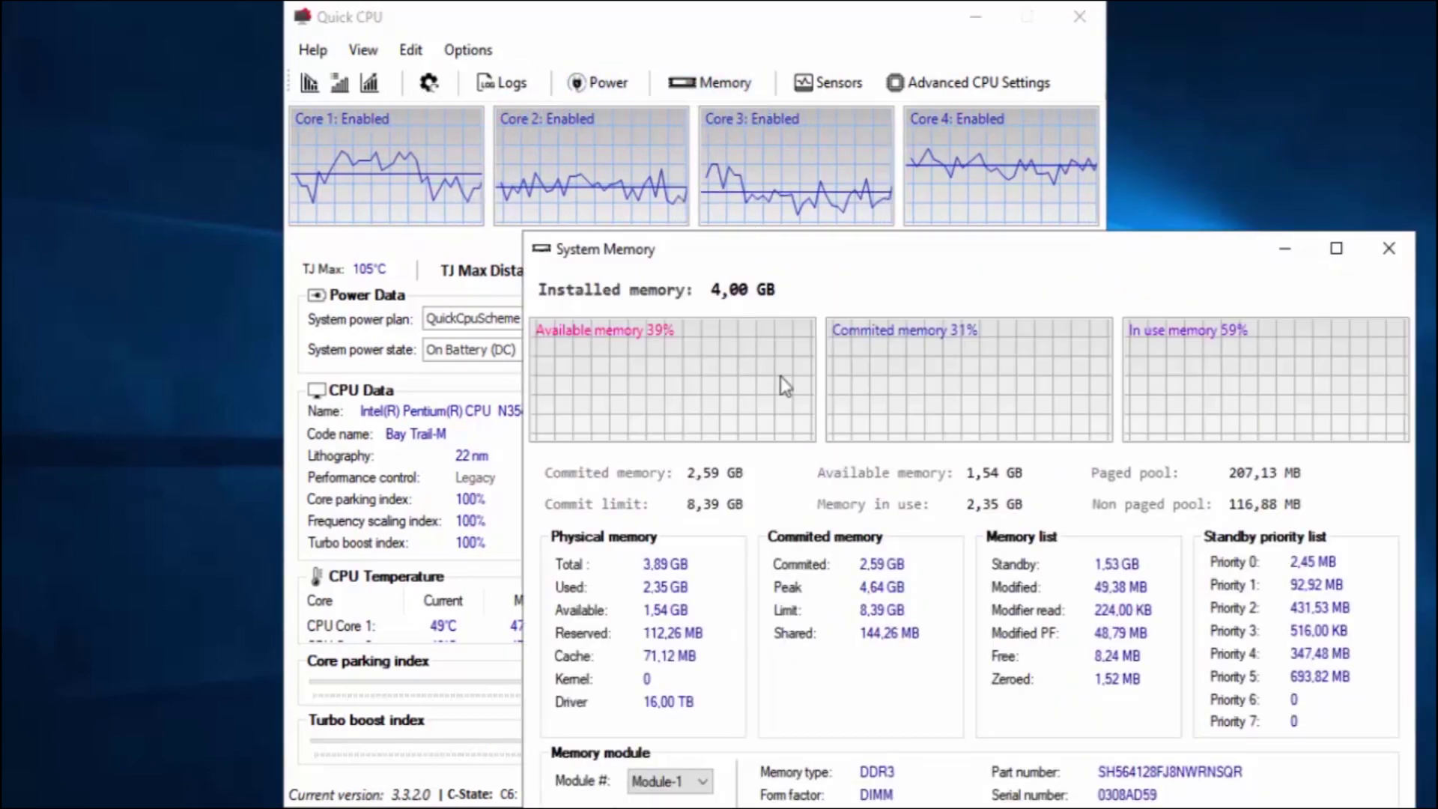
drag(775, 261, 779, 160)
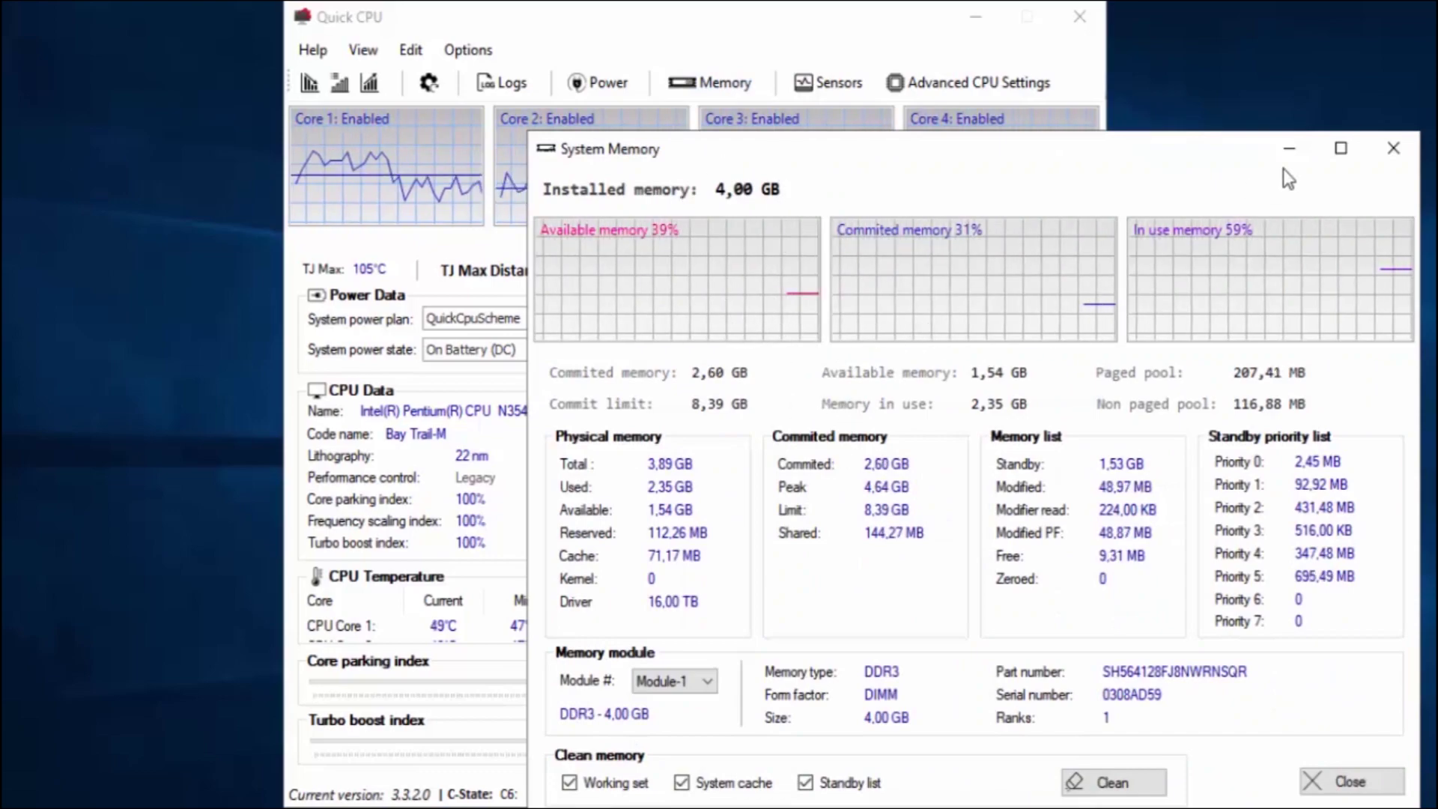
key(alt+F4)
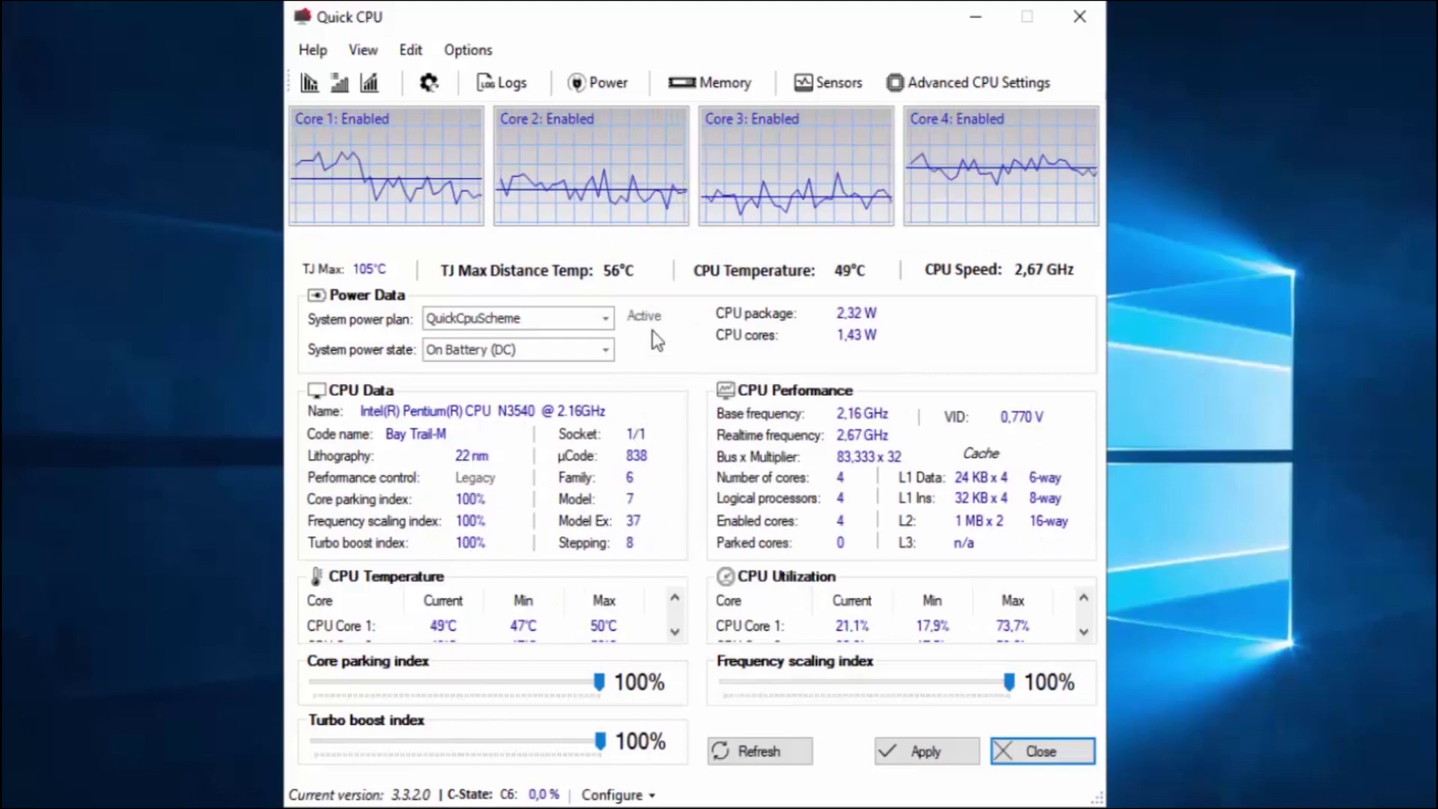
- Apply the current Quick CPU settings and close the program
click(924, 753)
click(810, 467)
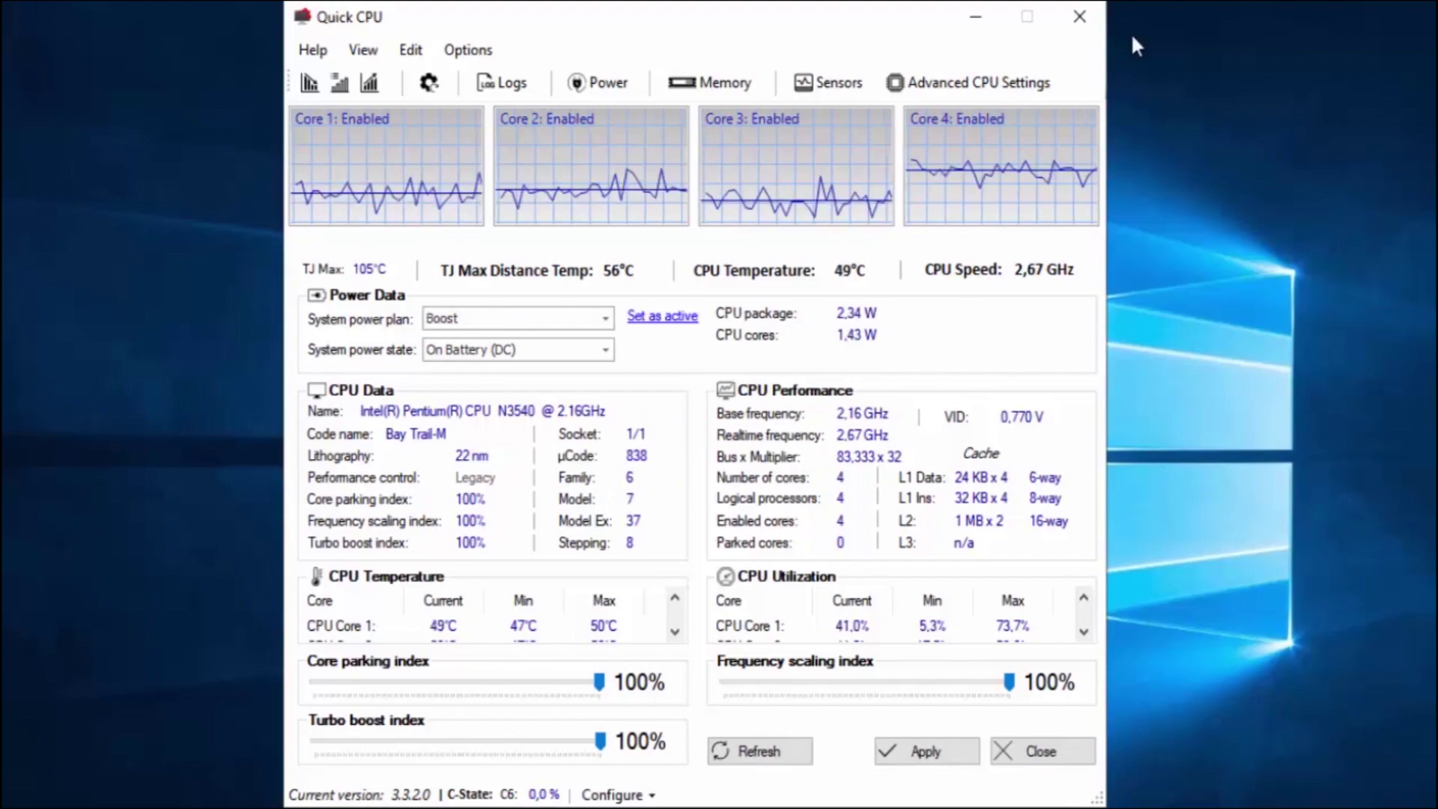
click(1076, 29)
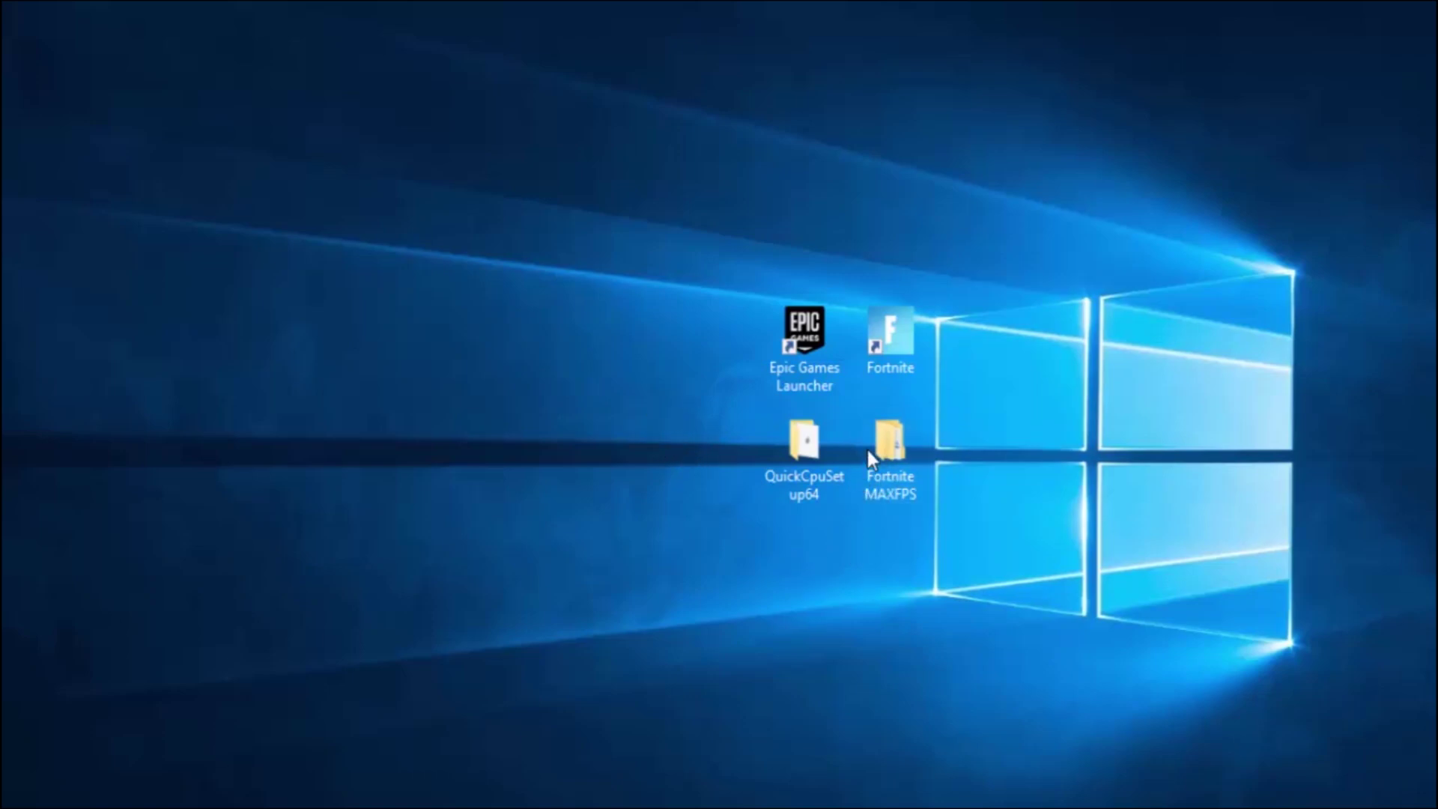
- Open the Fortnite MAXFPS folder on the desktop
click(906, 454)
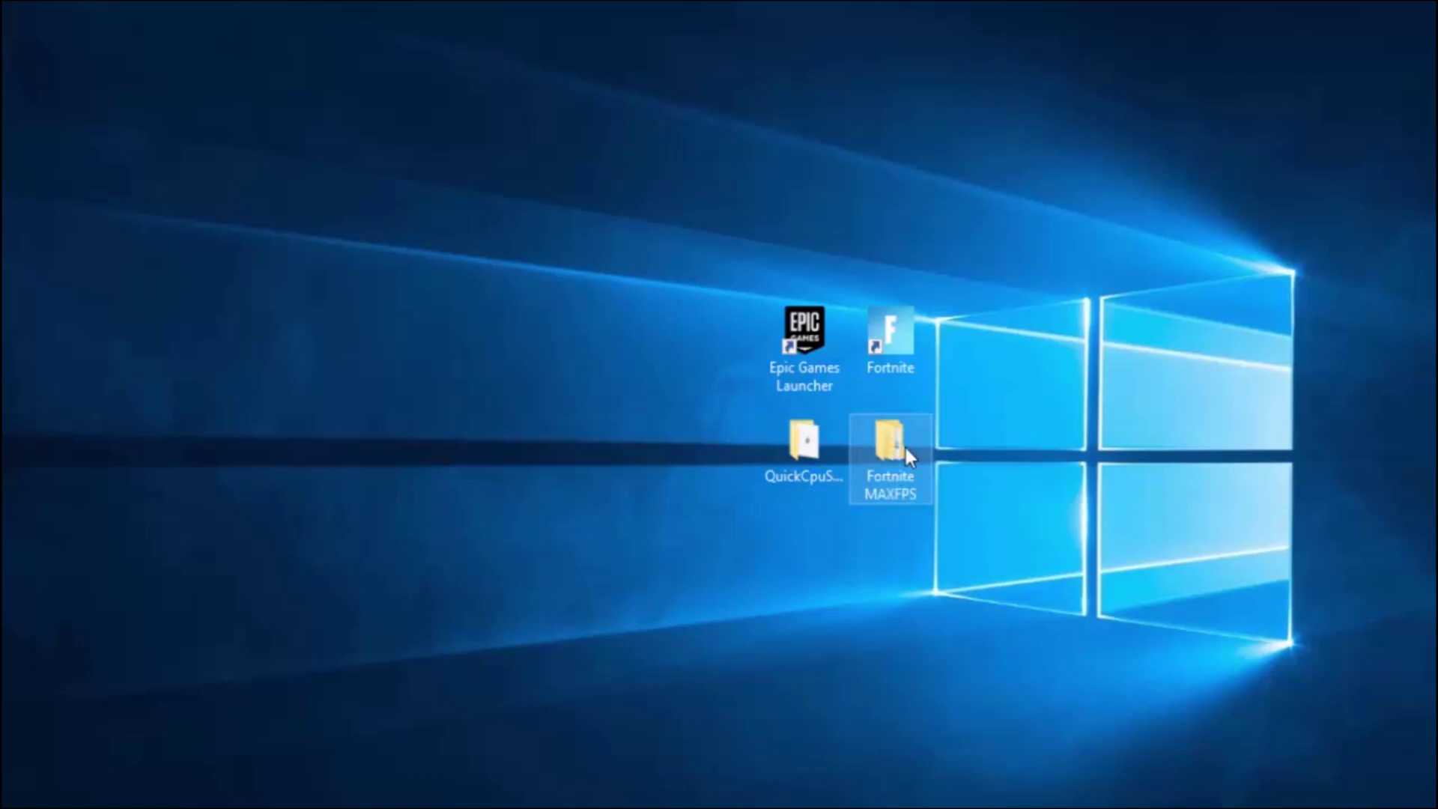
double_click(904, 446)
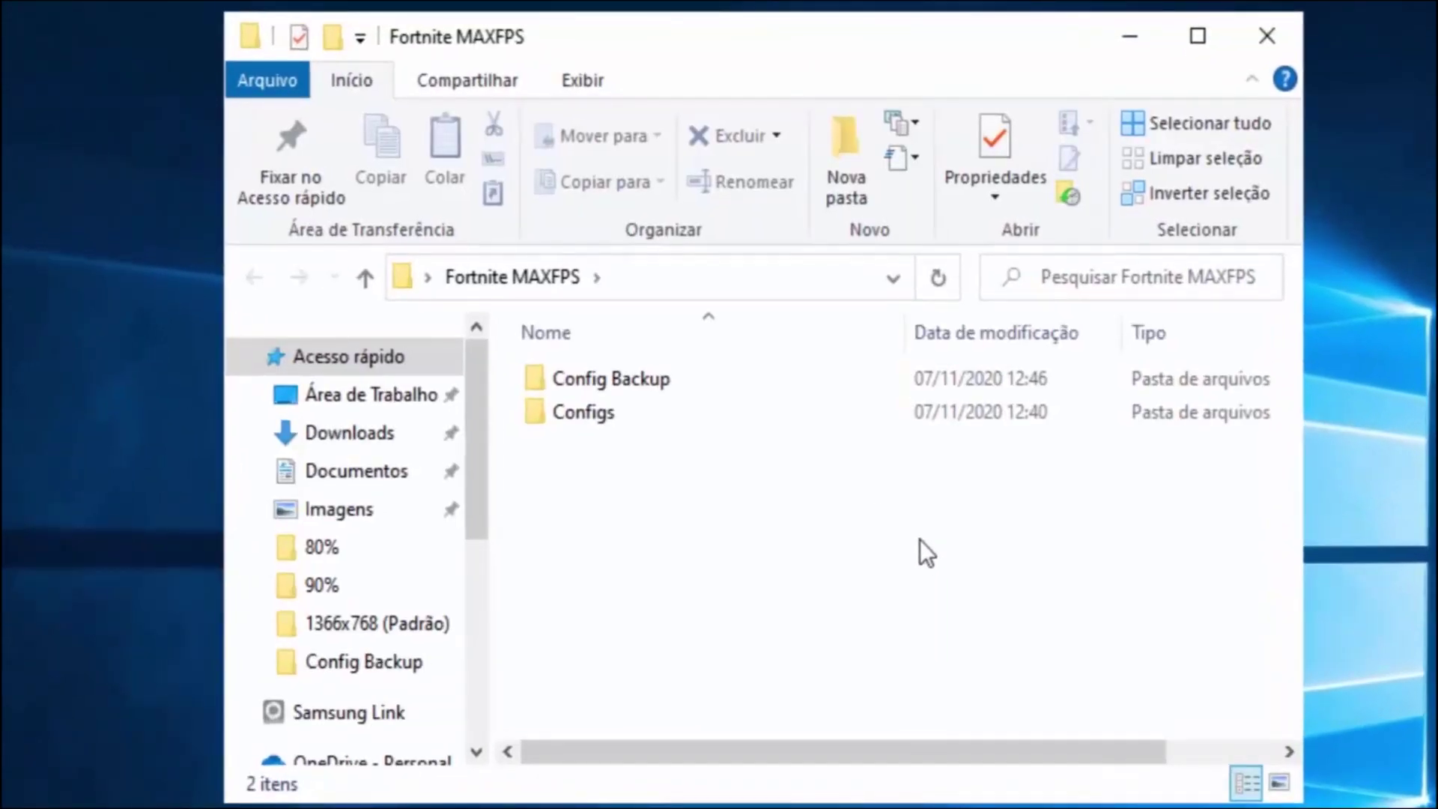
- Open the Configs folder inside the Fortnite MAXFPS folder
click(604, 377)
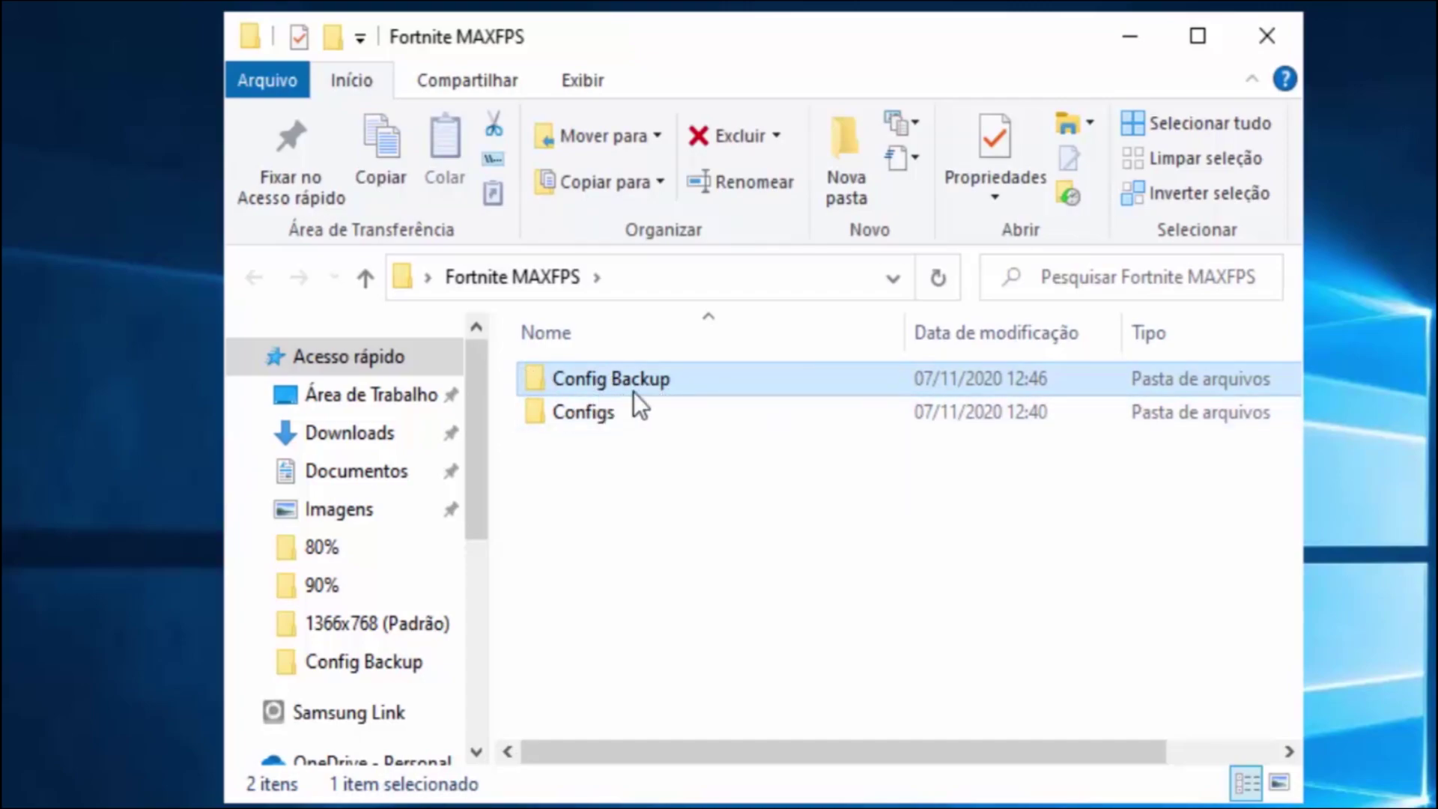
click(605, 418)
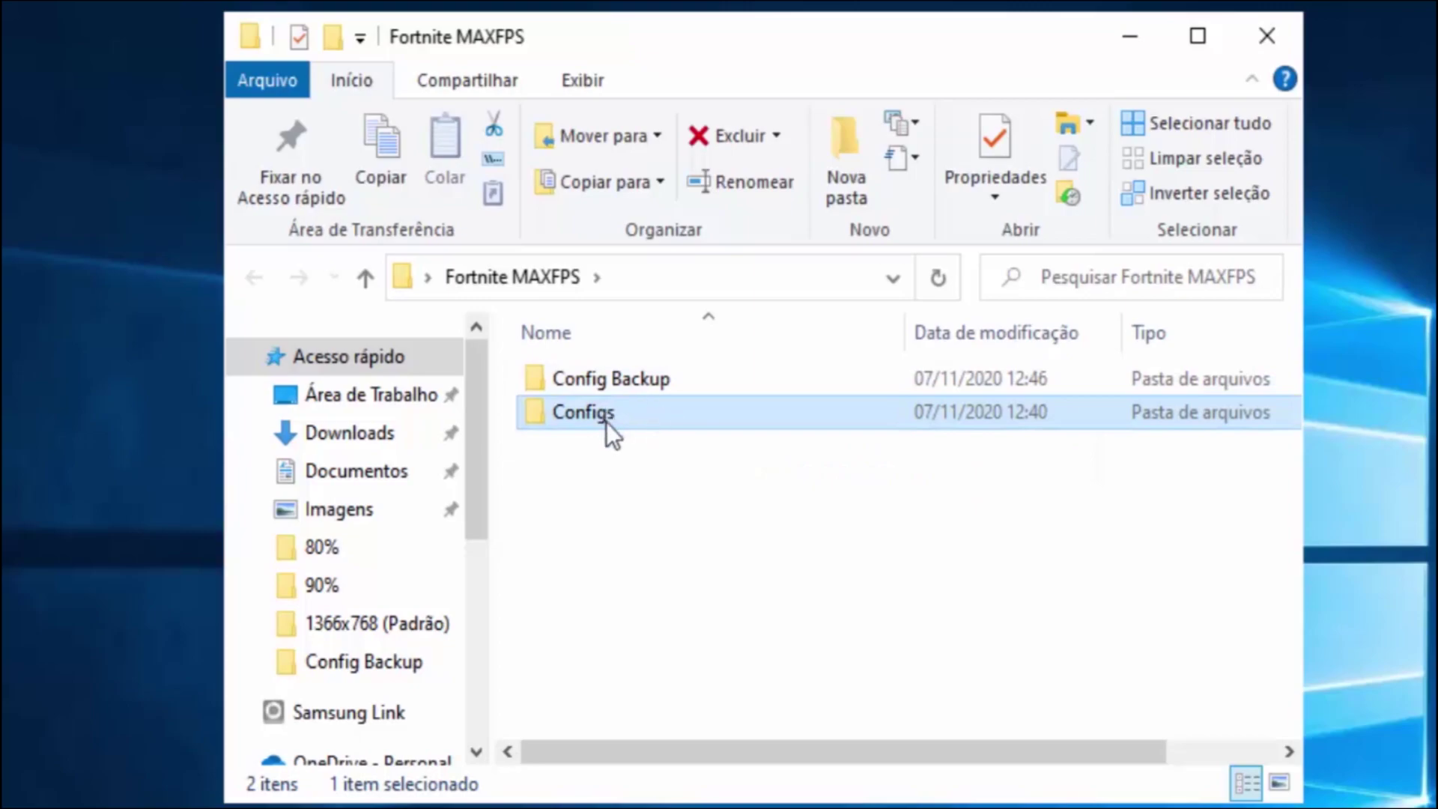
click(663, 383)
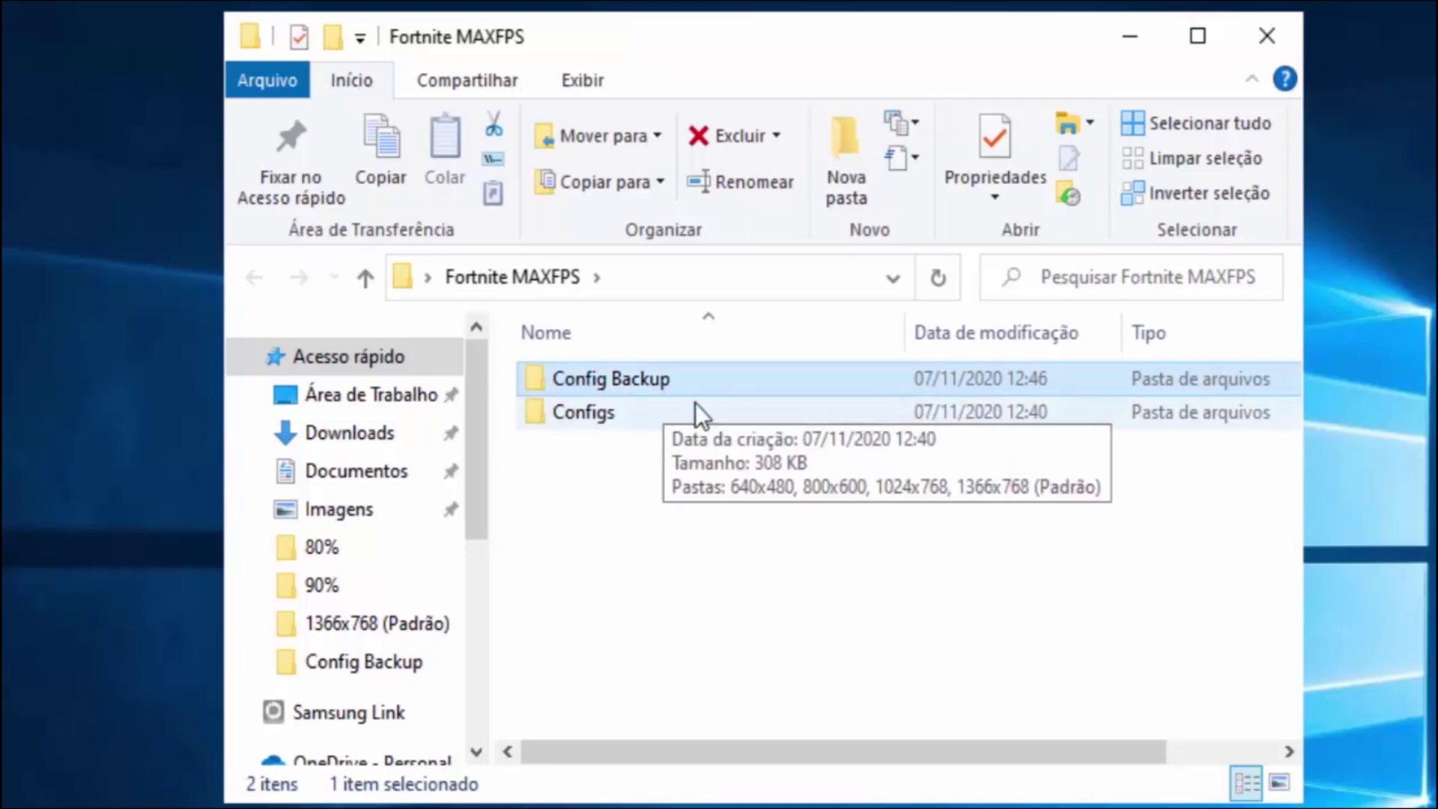
double_click(604, 412)
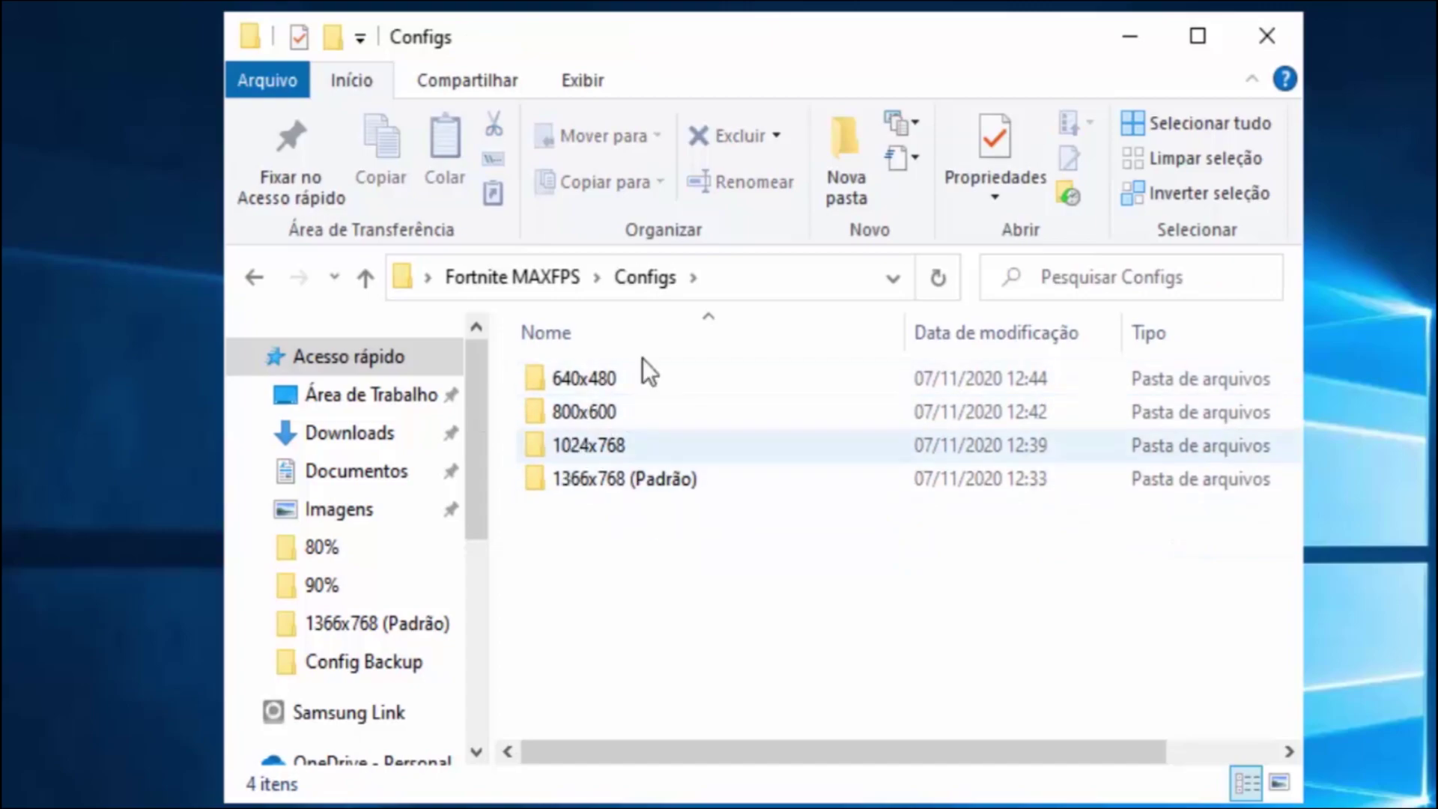
- Look over the resolution folders and open 1366x768 (Padrão)
click(599, 388)
drag(615, 543, 610, 379)
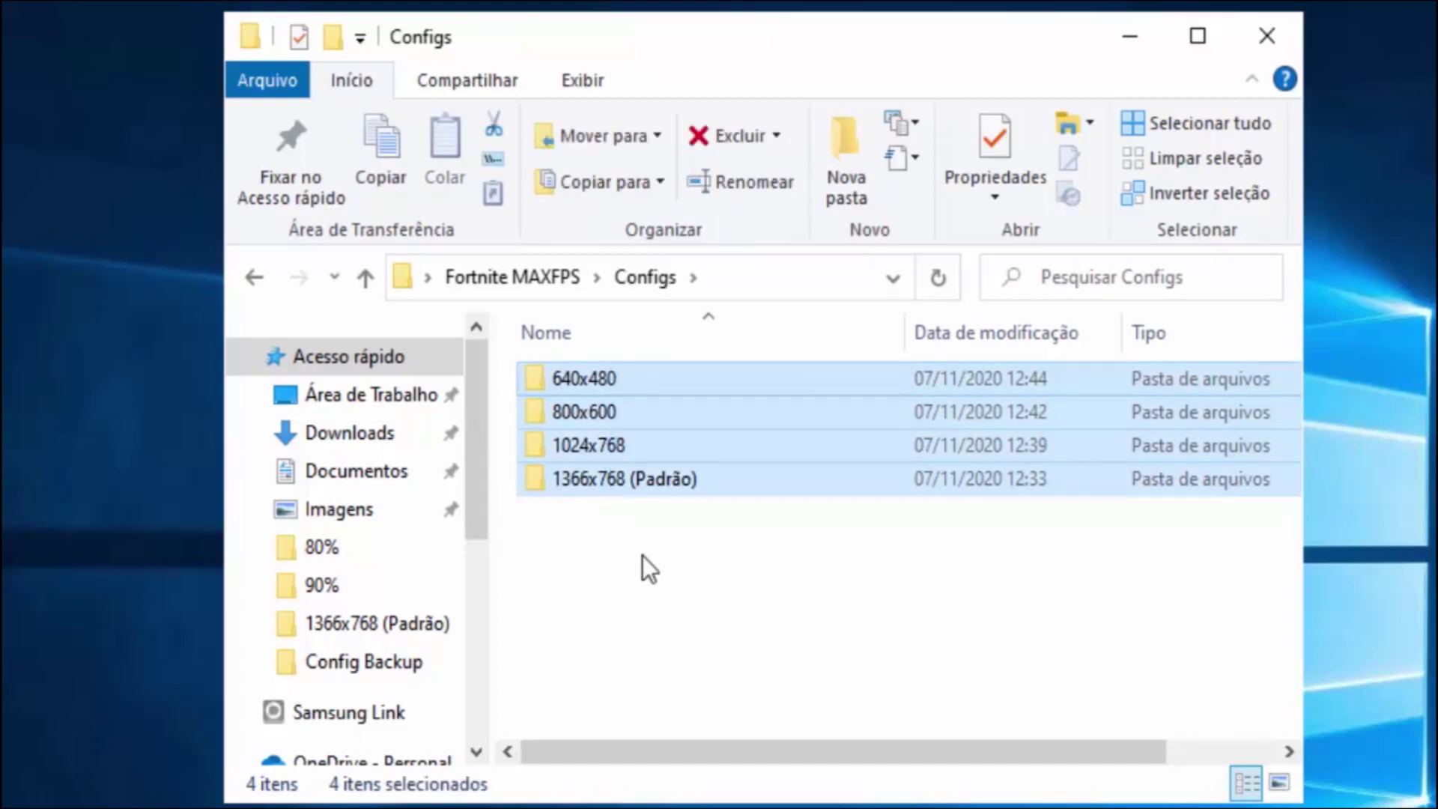
click(641, 567)
click(595, 483)
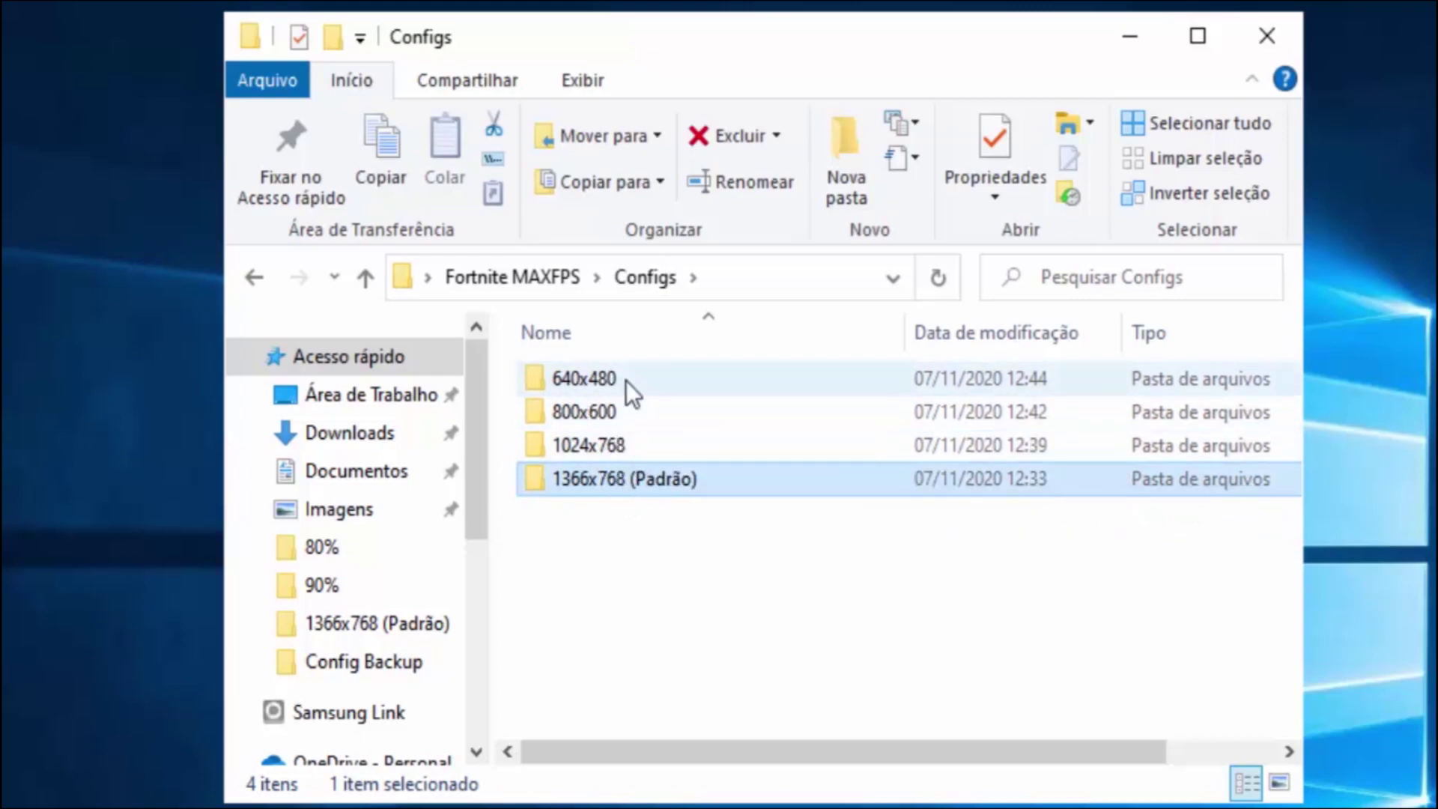
double_click(644, 473)
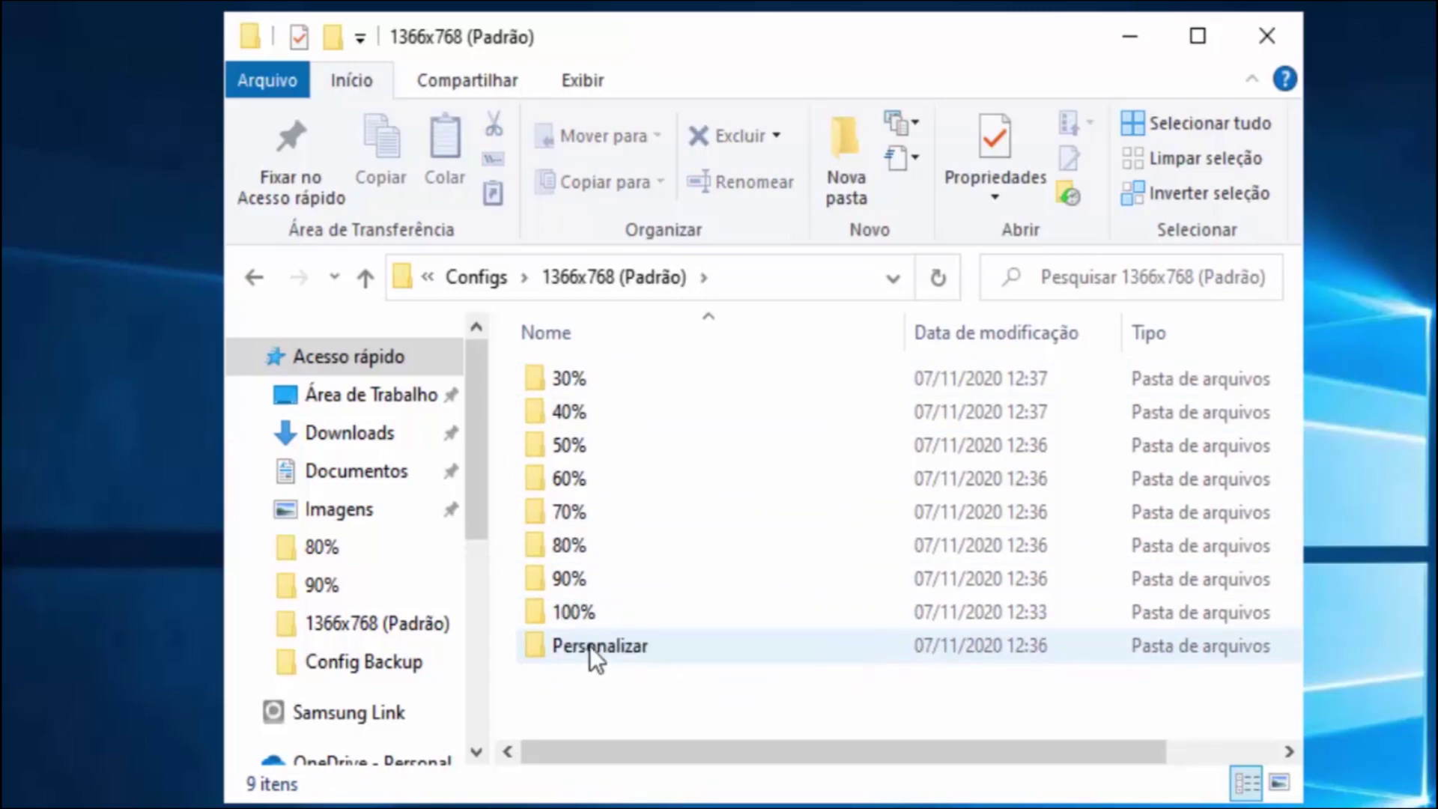
- Examine the percentage folders from 30% to 100% and the Personalizar folder for the 1366x768 resolution
click(553, 649)
key(Up)
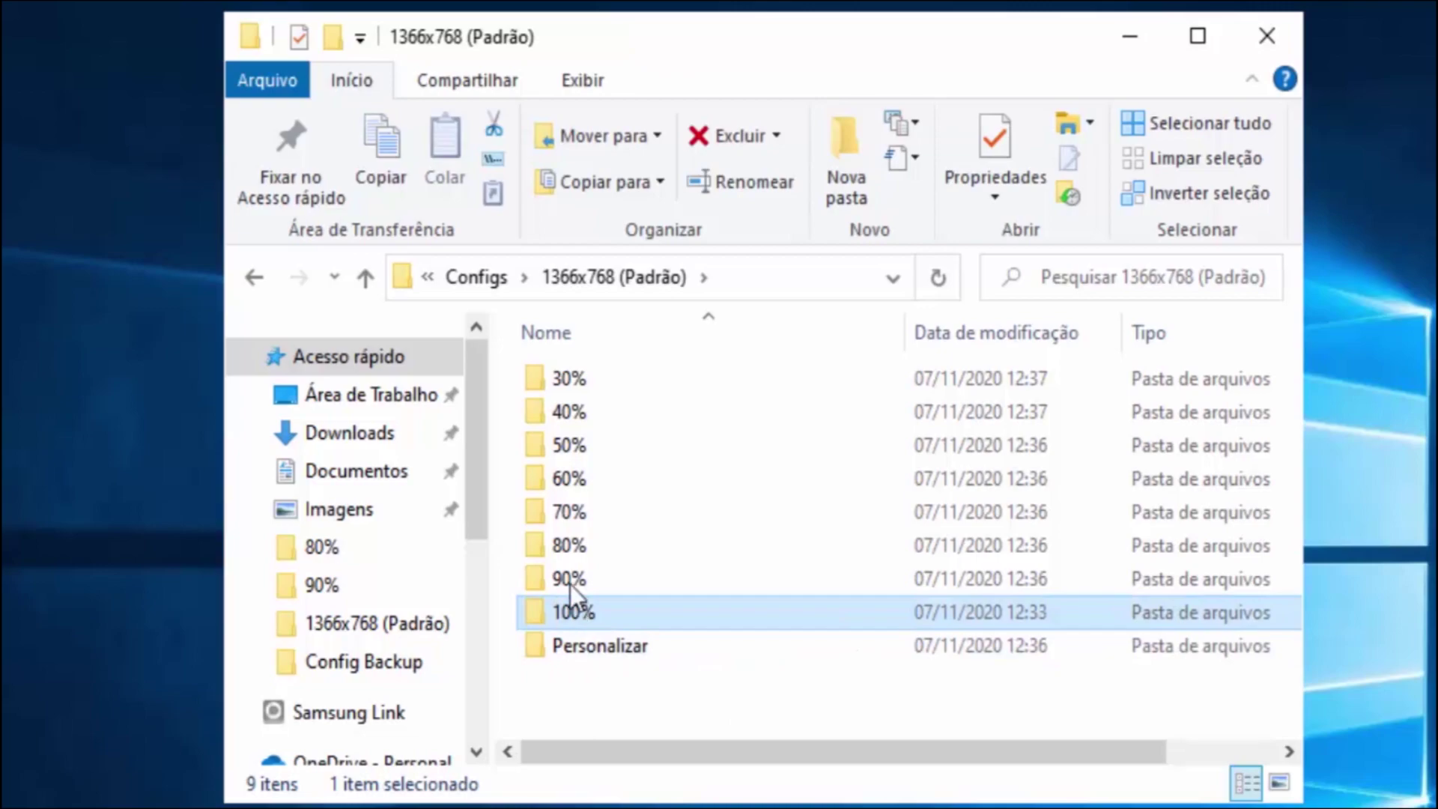
key(Home)
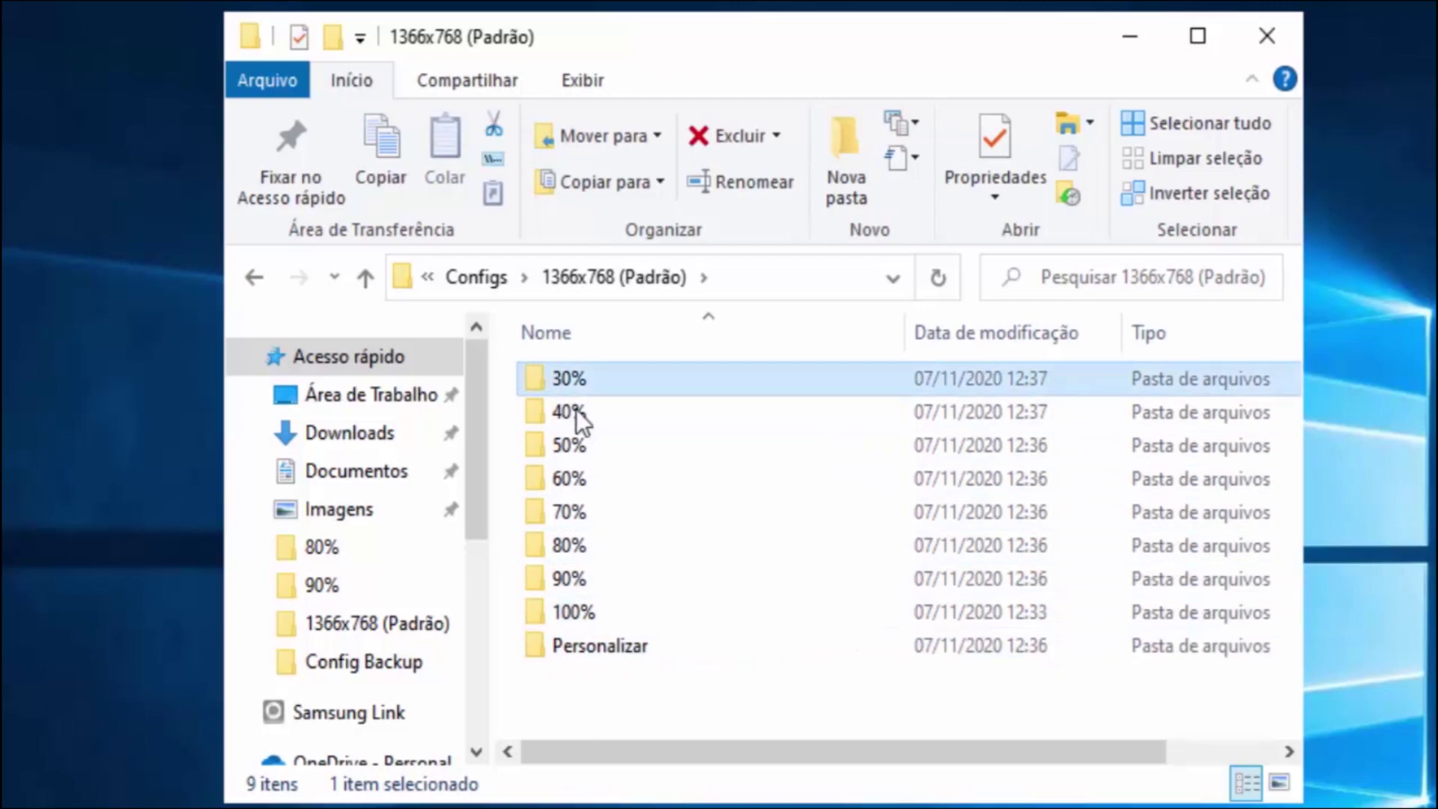
click(565, 612)
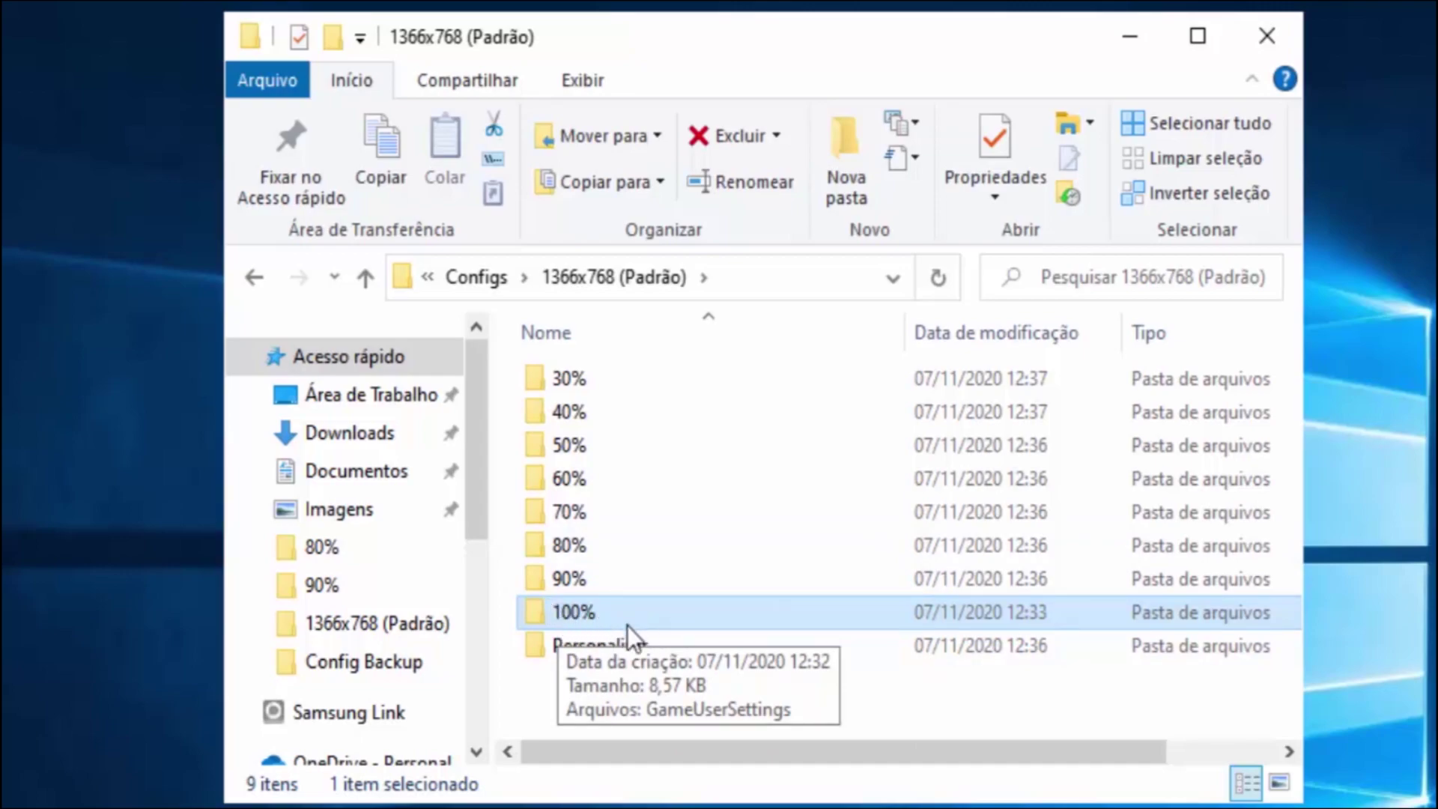
click(596, 450)
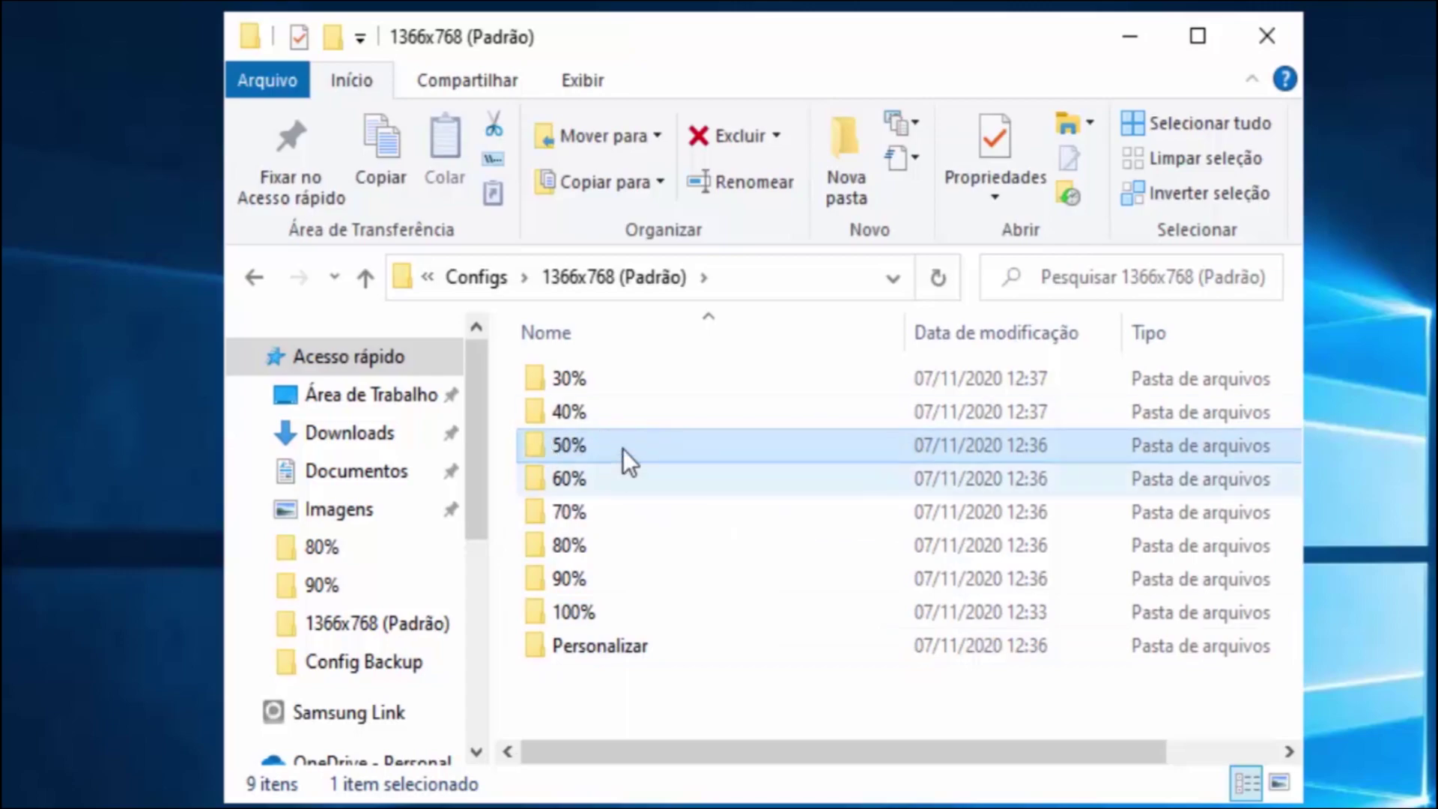
click(576, 483)
click(582, 454)
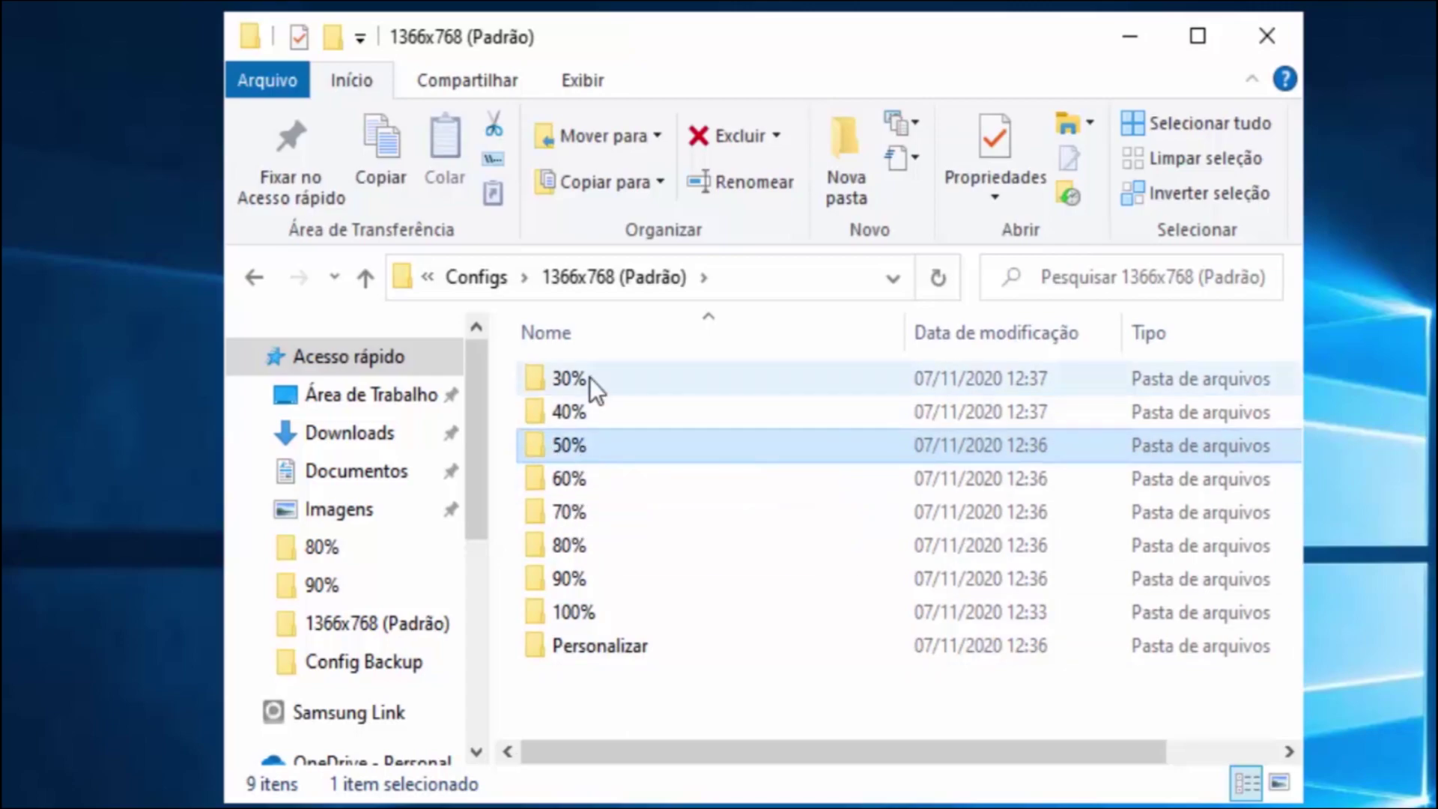
click(590, 377)
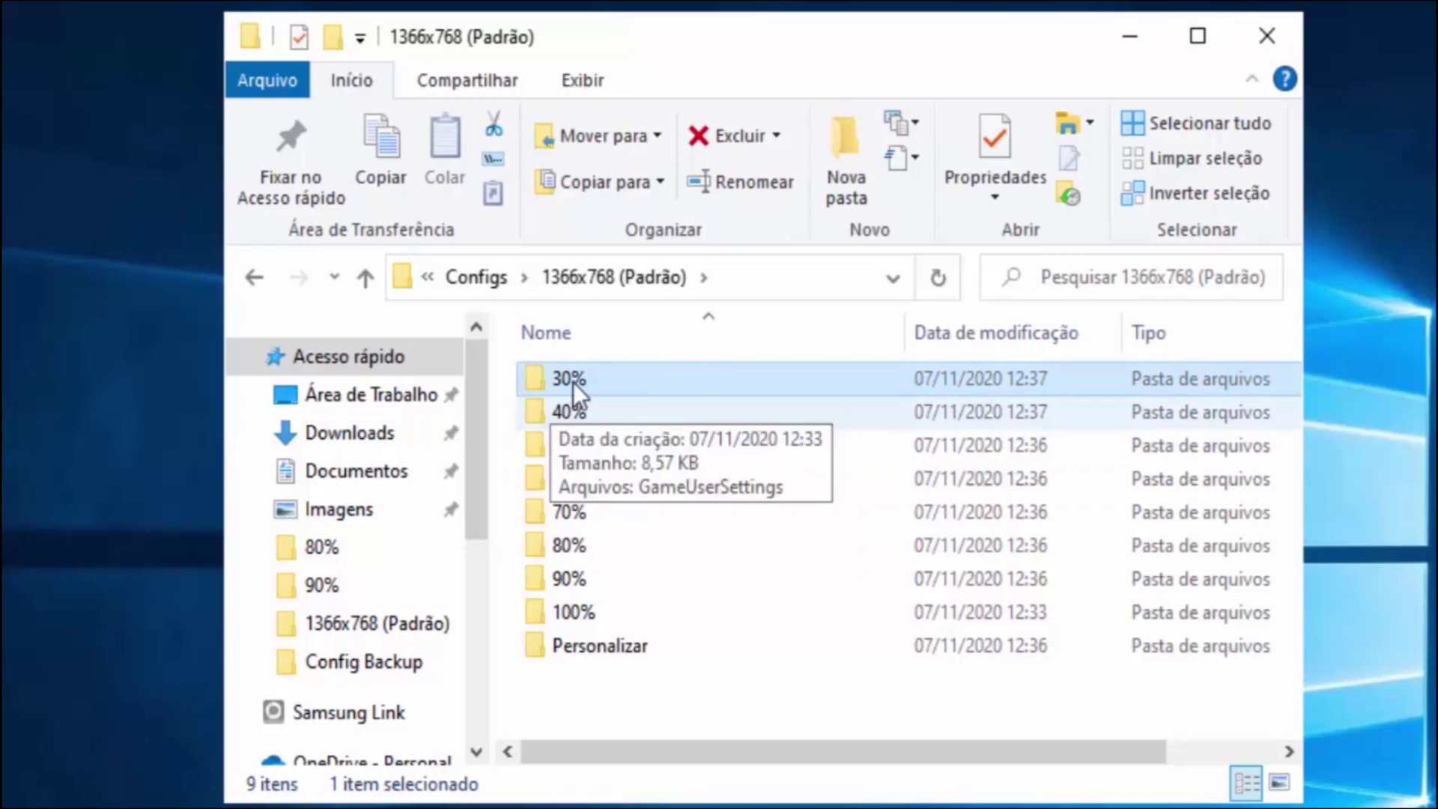
click(596, 613)
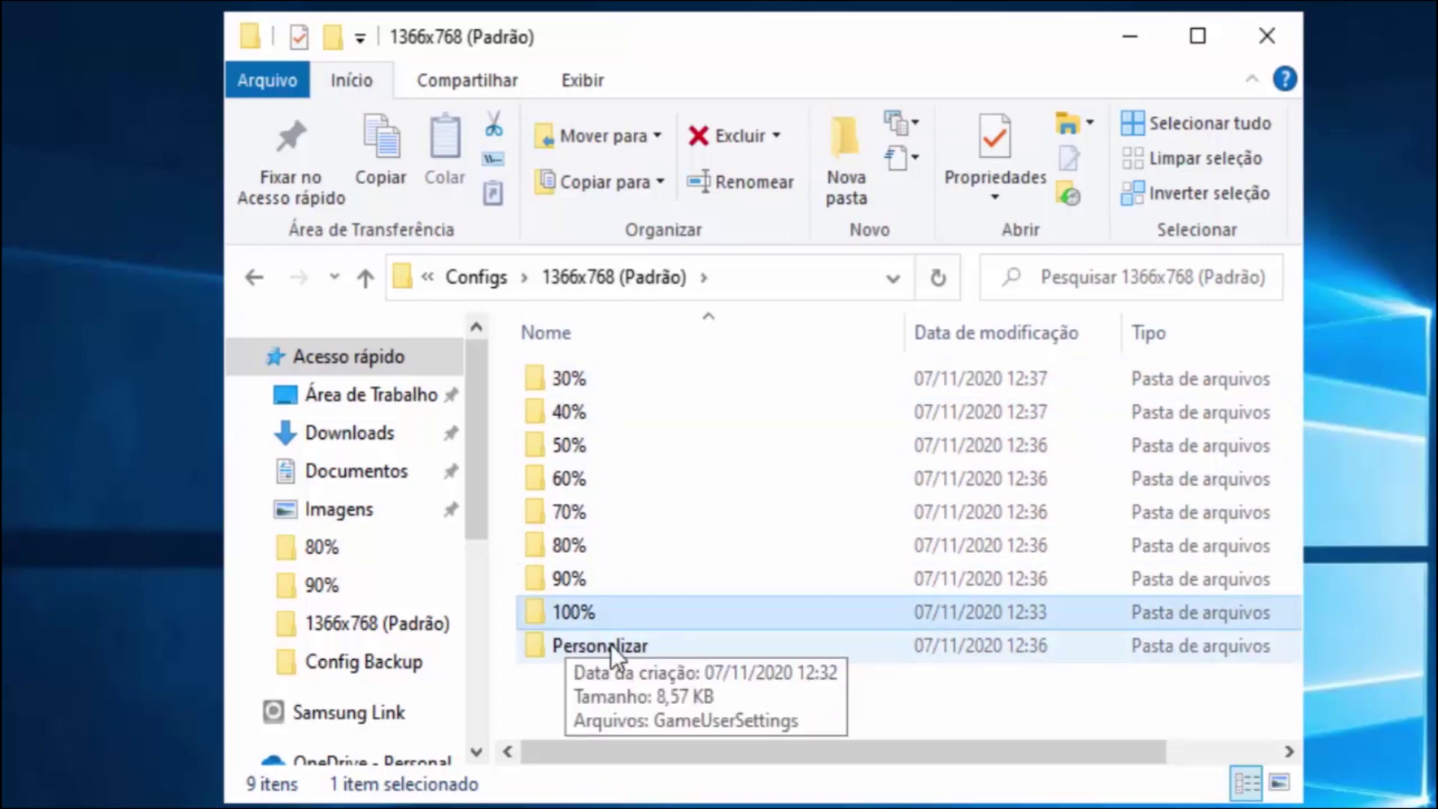
- Open the GameUserSettings file from the Personalizar folder and find the sg.ResolutionQuality line under ScalabilityGroups
double_click(595, 647)
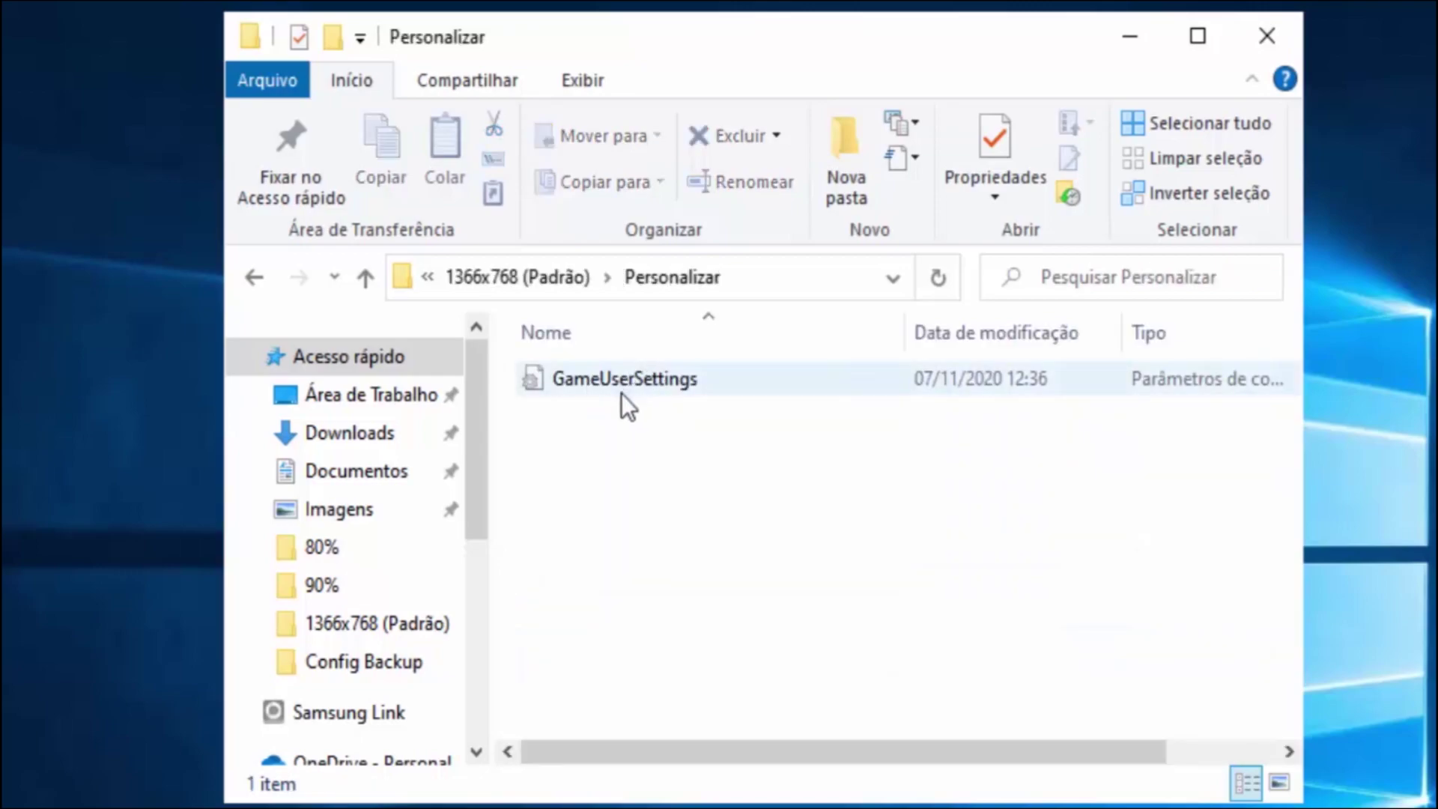
double_click(624, 381)
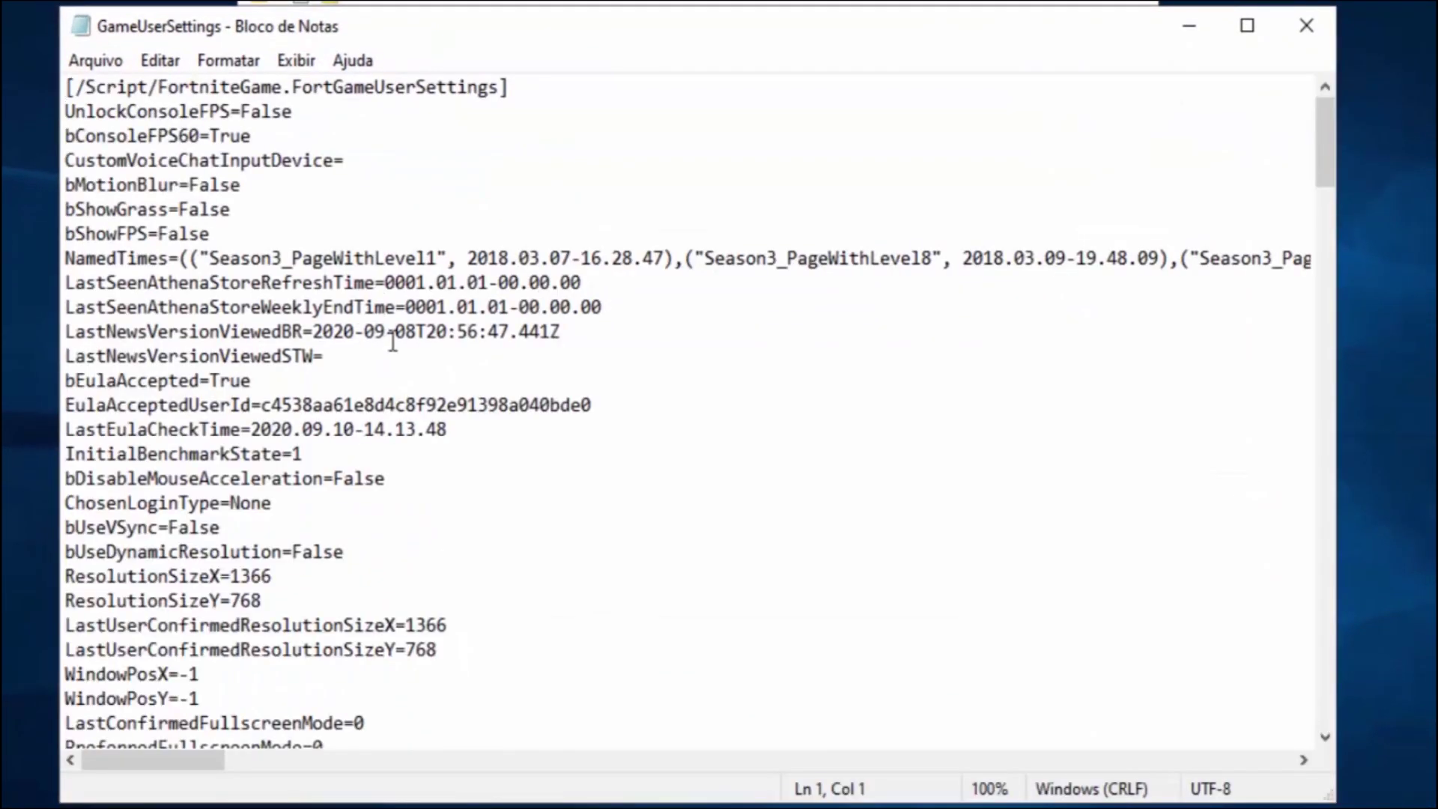
scroll(409, 361, down, 20)
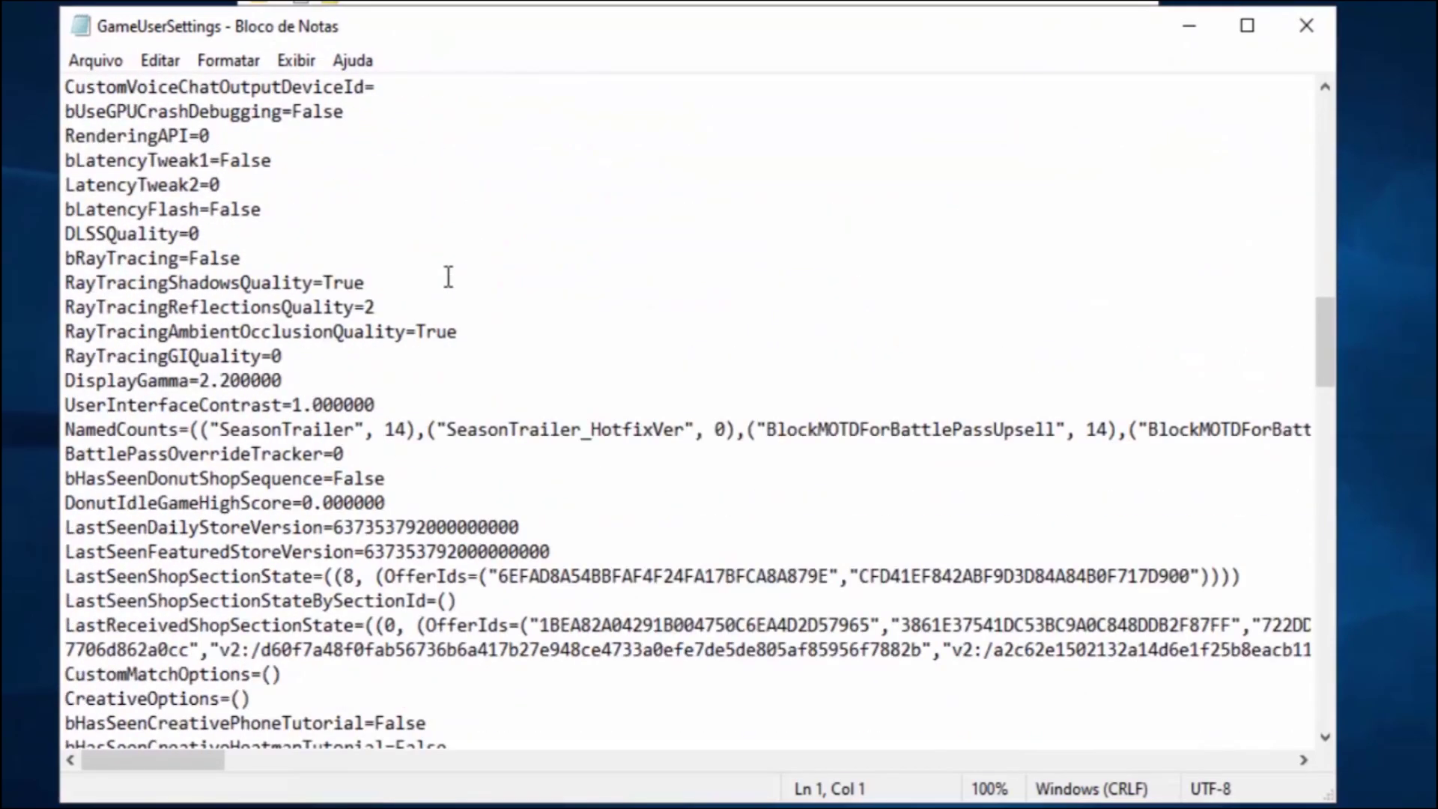
scroll(448, 275, down, 20)
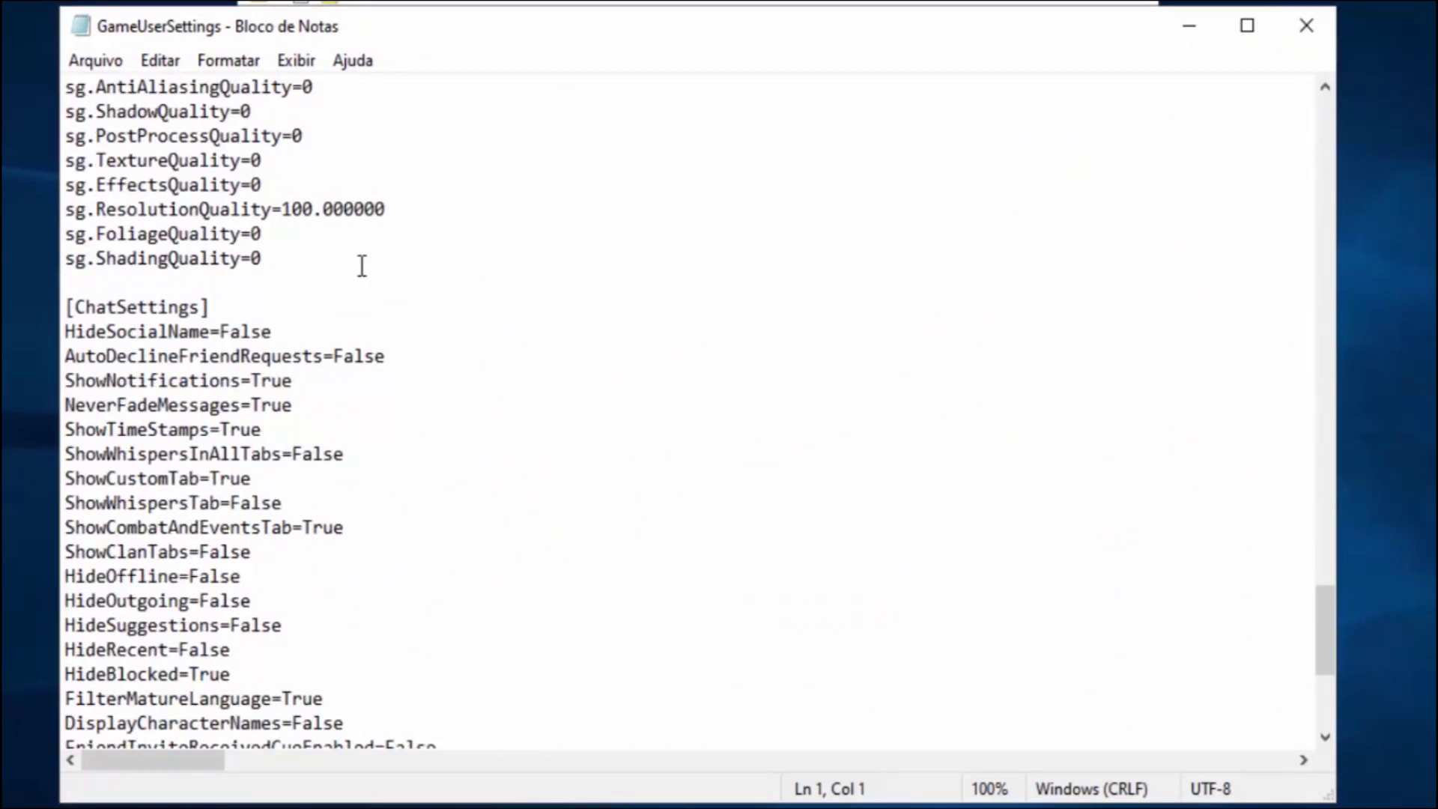
scroll(352, 322, up, 3)
scroll(290, 426, up, 1)
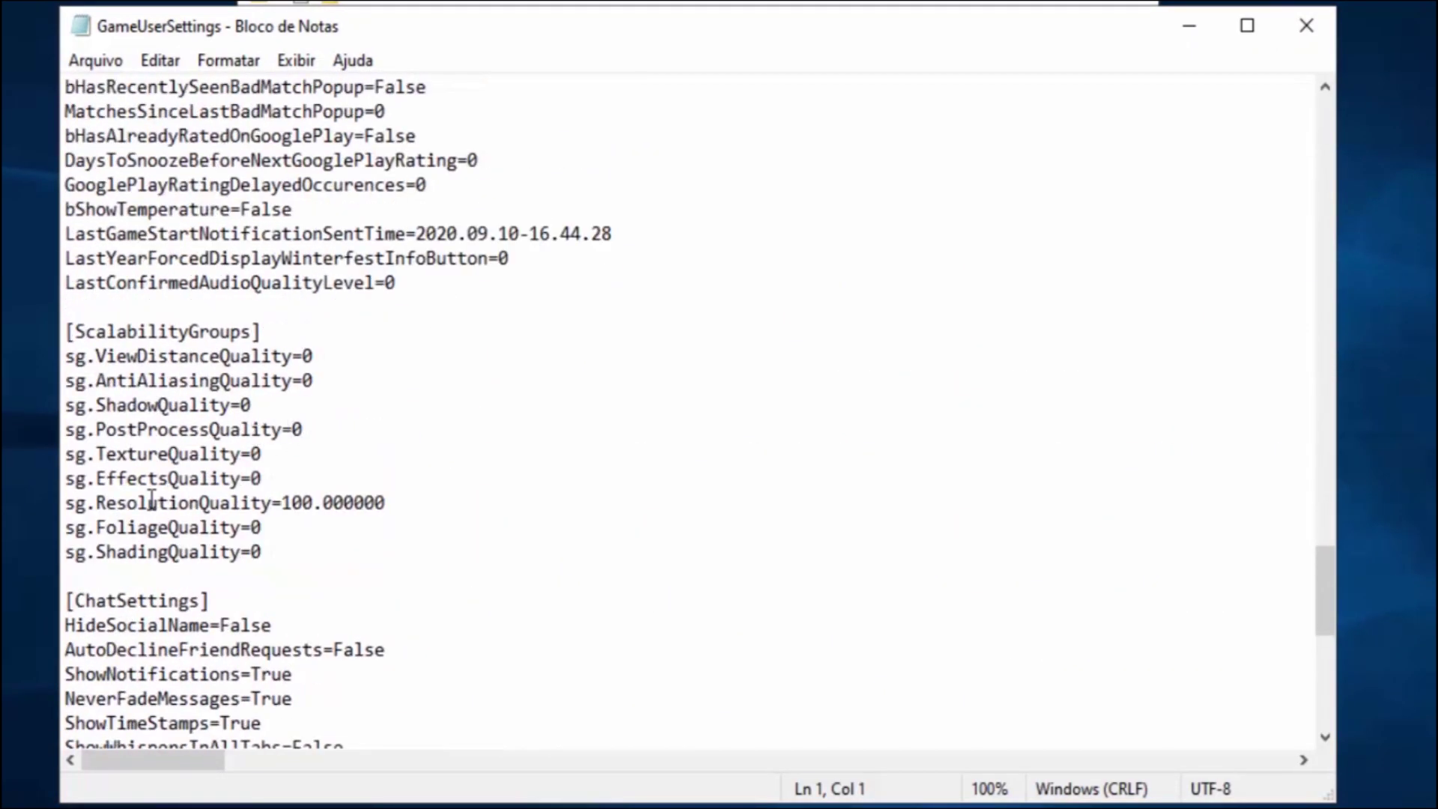
- Change the whole-number part of the sg.ResolutionQuality value to 71
drag(68, 507, 411, 507)
click(411, 507)
key(BackSpace)
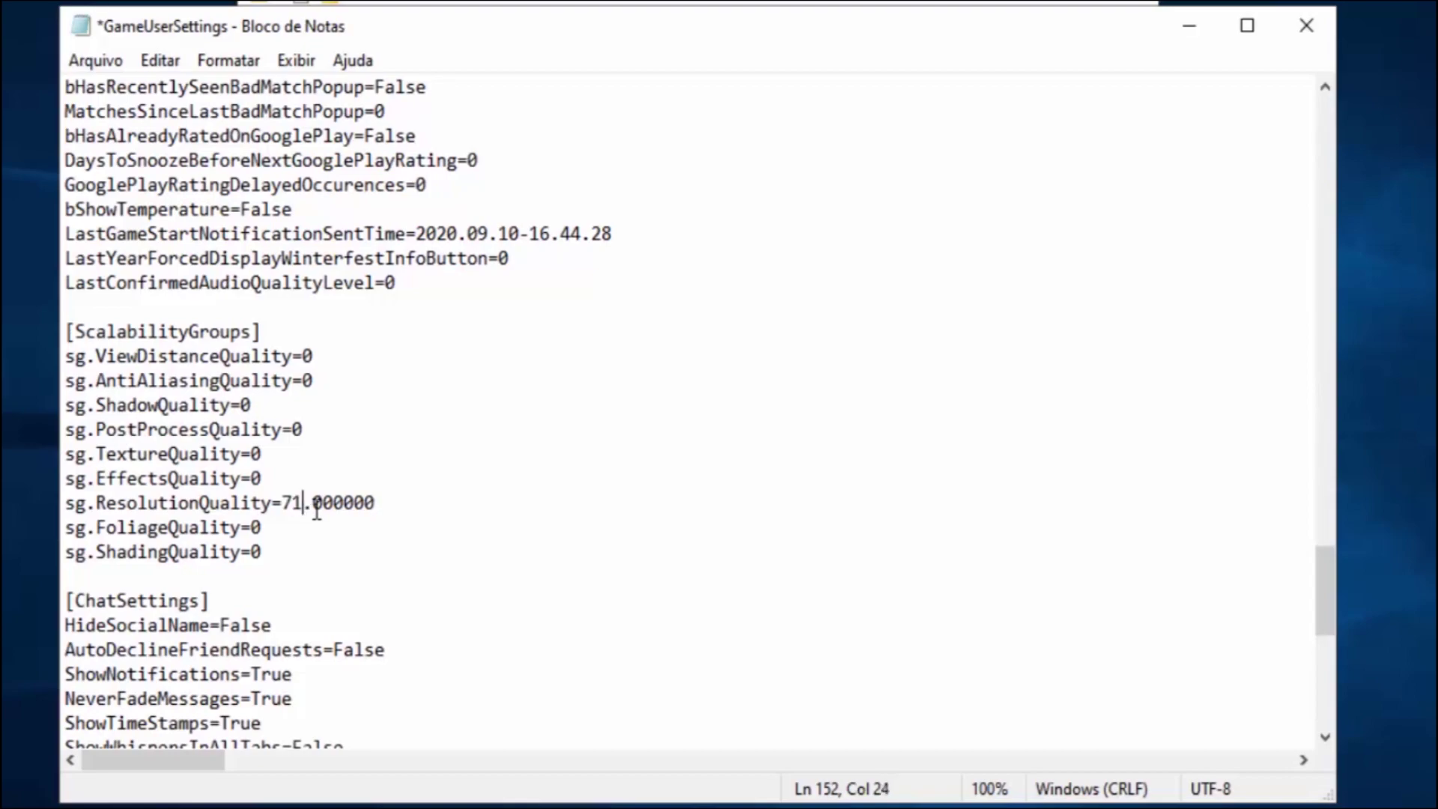
- Set sg.ResolutionQuality to 100 and close the GameUserSettings file with the changes saved
key(BackSpace)
text(5)
key(BackSpace)
text(5)
key(BackSpace)
text(100)
click(1305, 28)
click(475, 451)
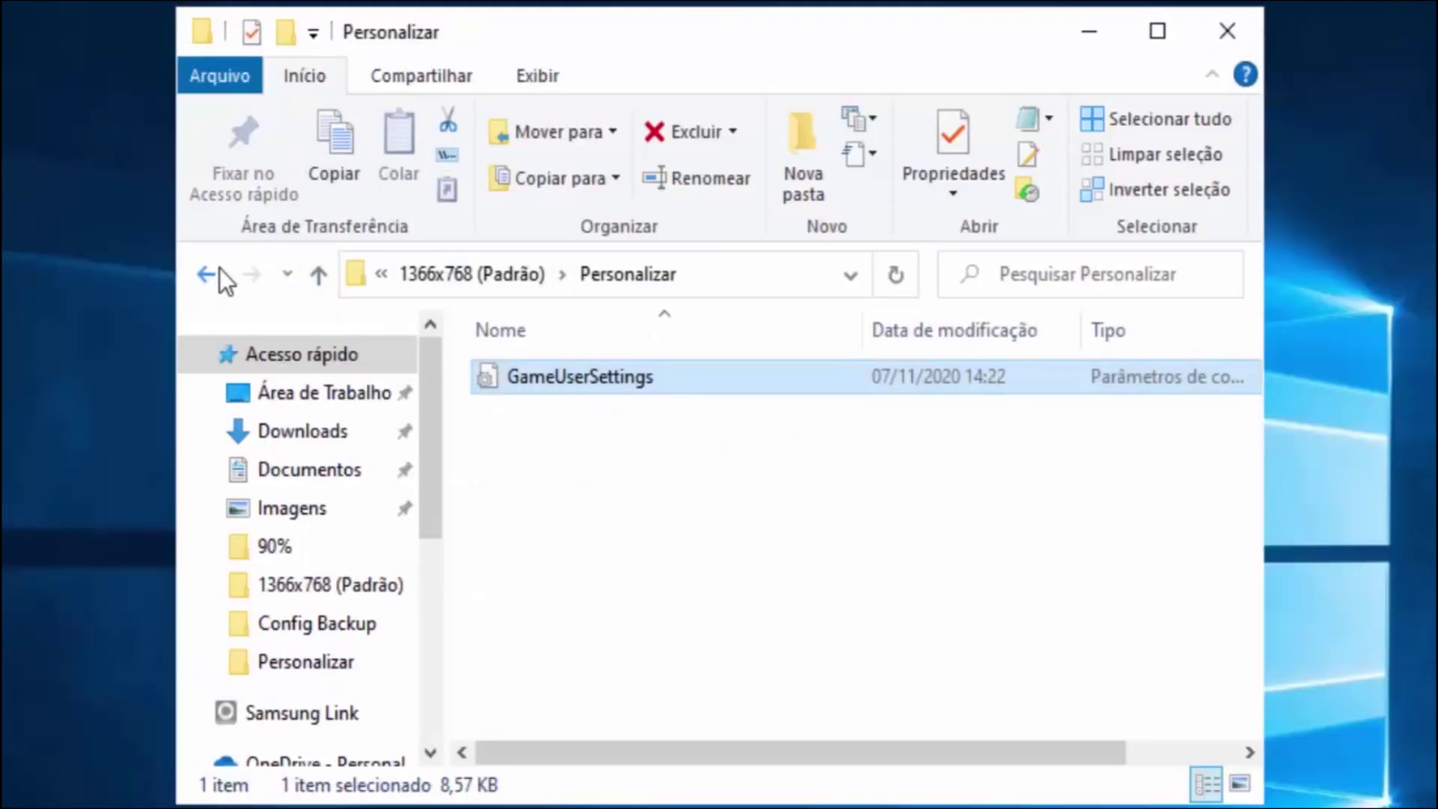
- Return to the Configs folder and look through the 1024x768 and 800x600 folders
click(218, 270)
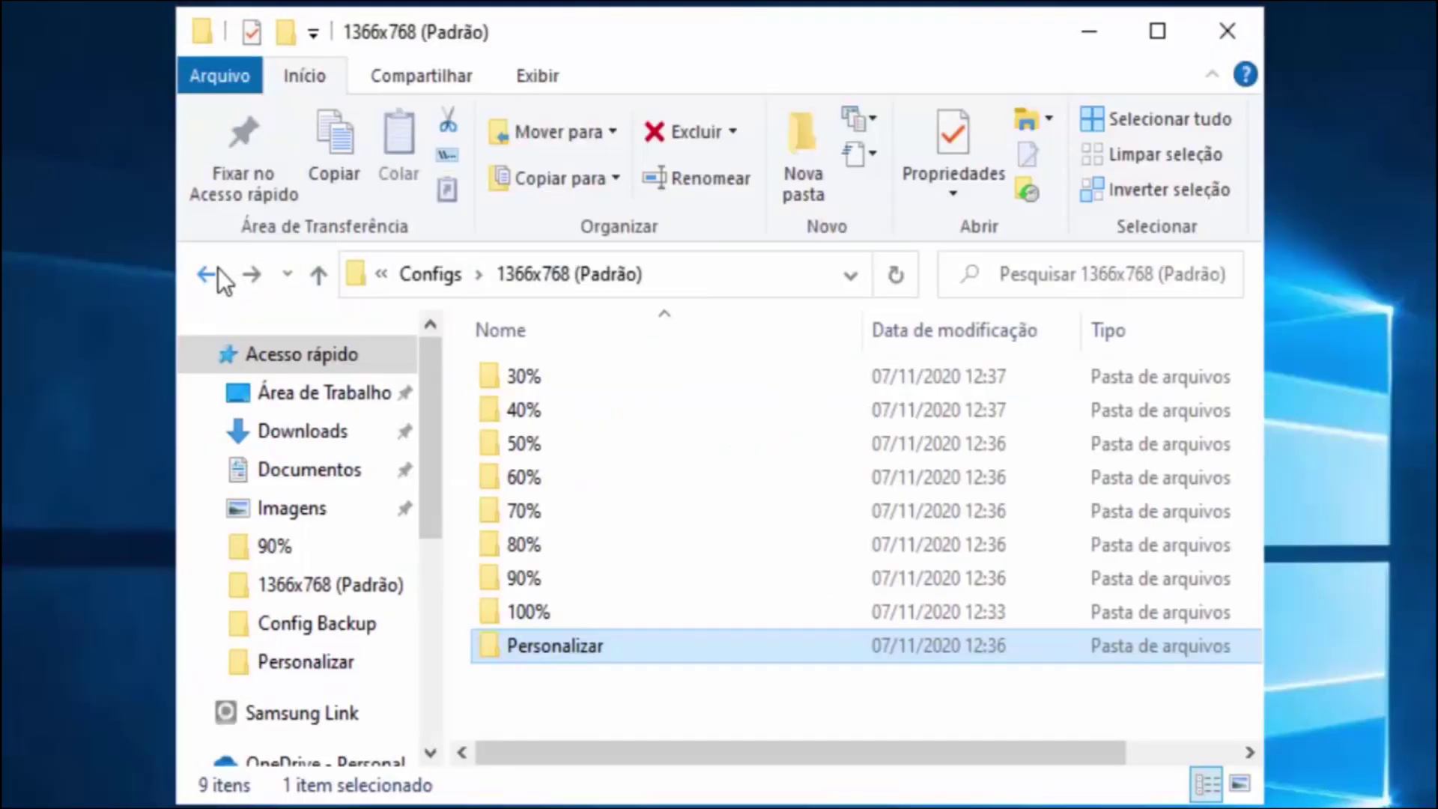
click(581, 683)
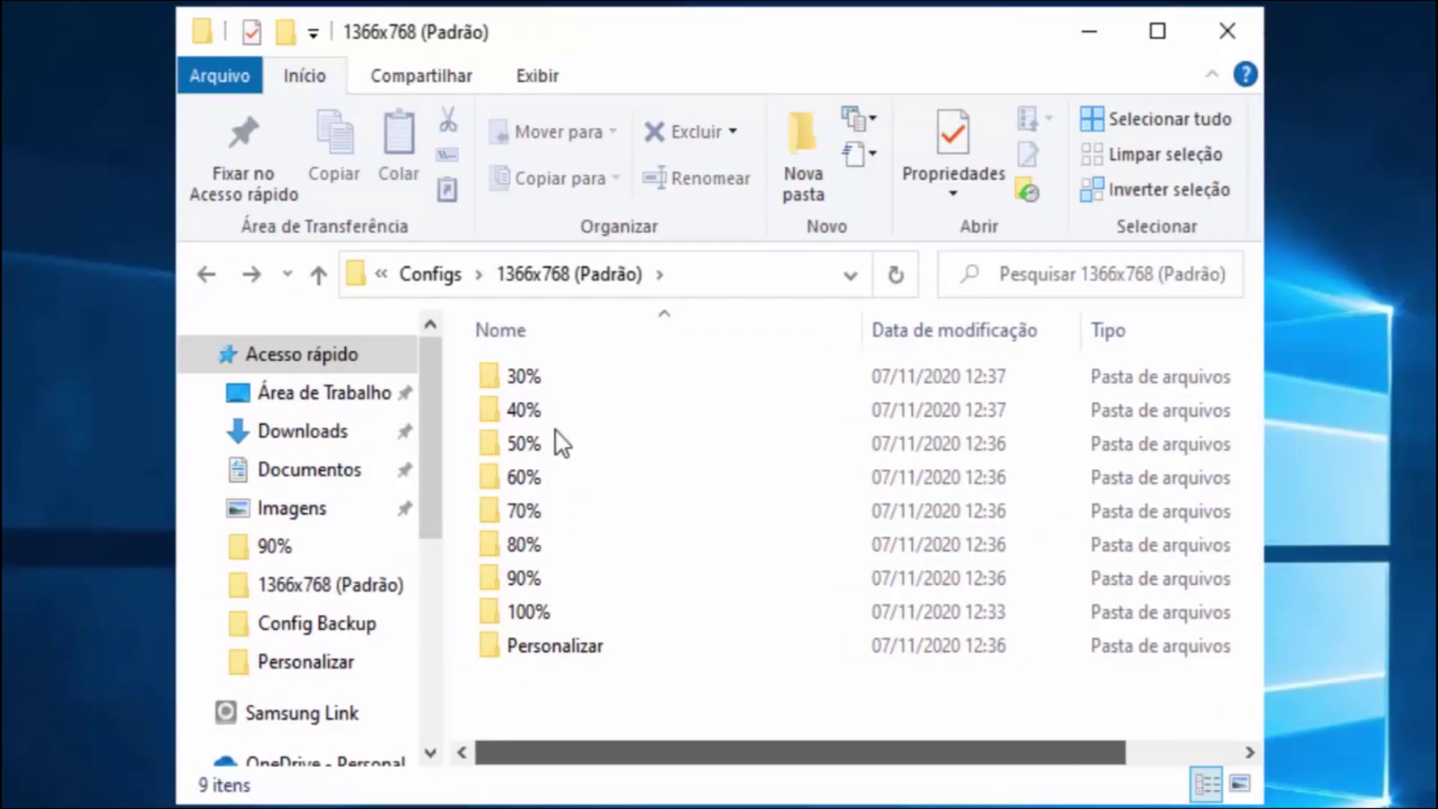
click(208, 276)
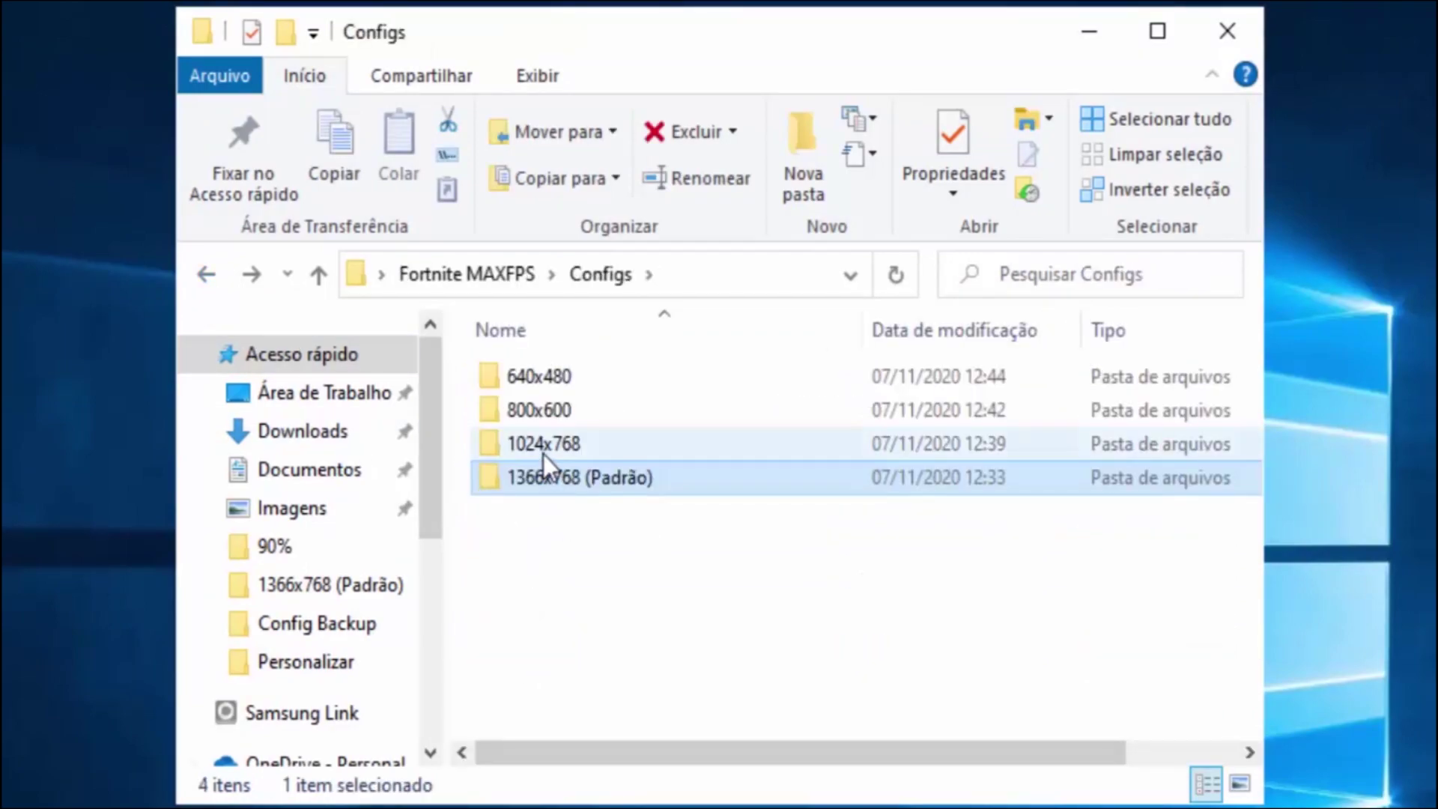
double_click(559, 442)
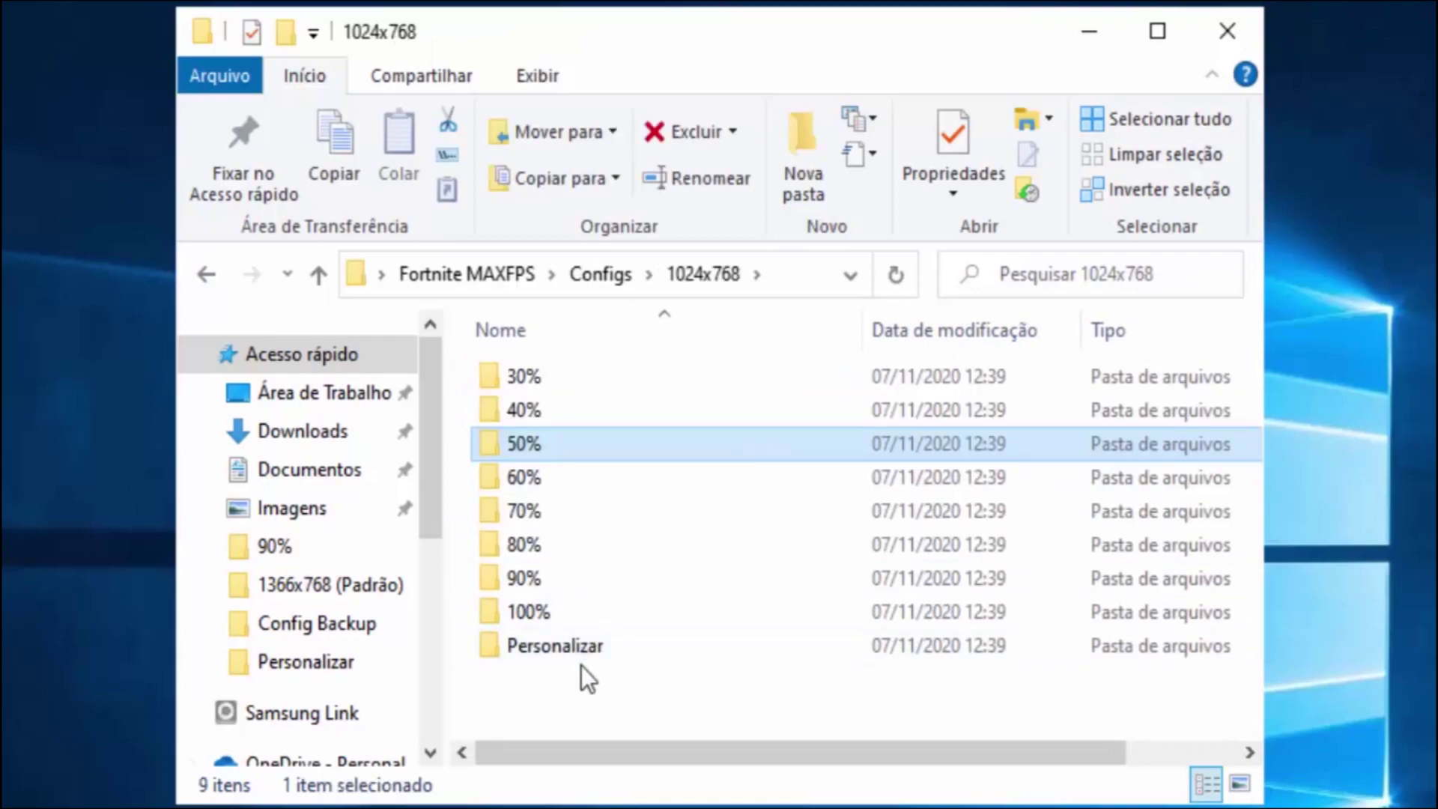
click(207, 275)
double_click(516, 411)
click(216, 276)
- Open the 640x480 folder in Configs
click(554, 375)
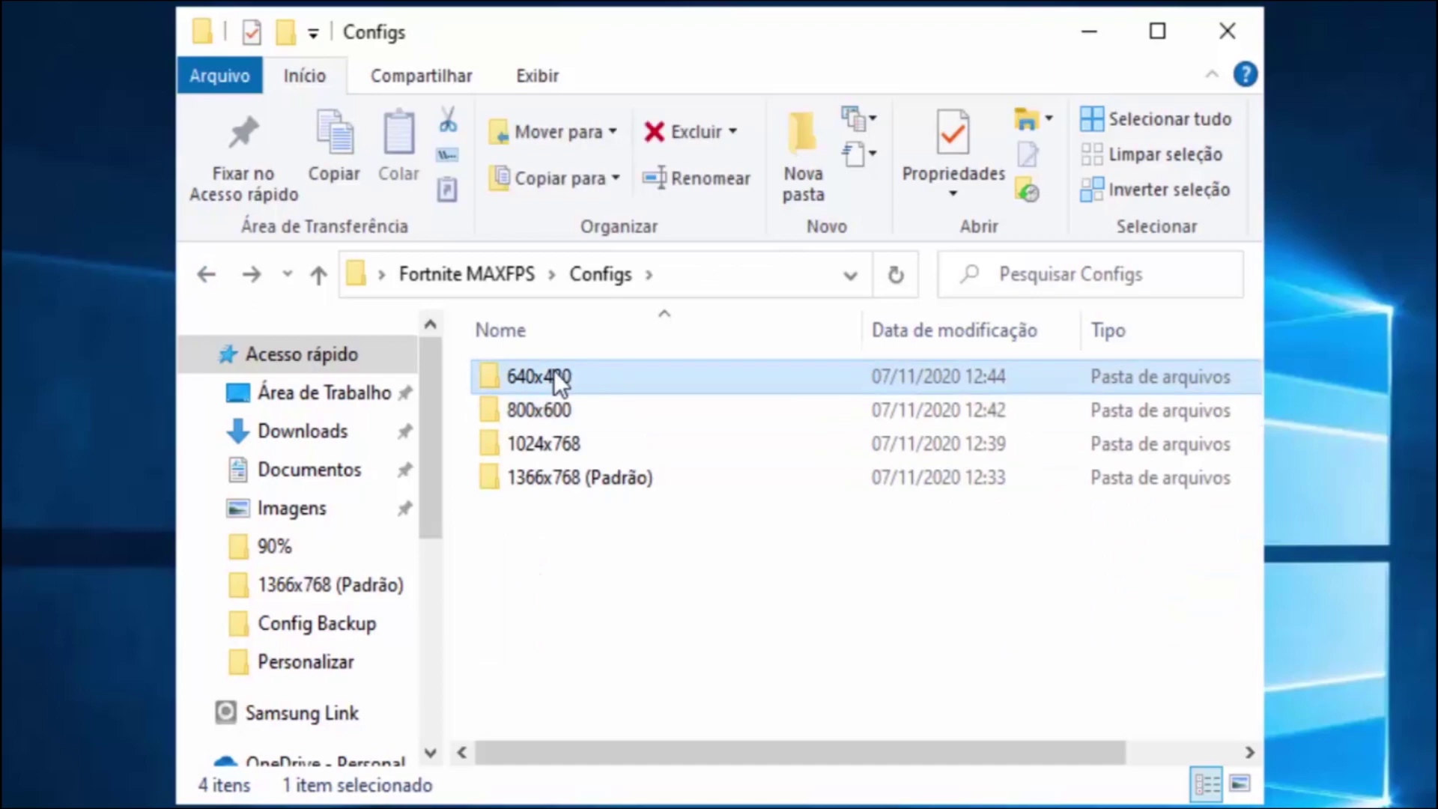
drag(558, 536, 527, 367)
click(532, 376)
double_click(563, 373)
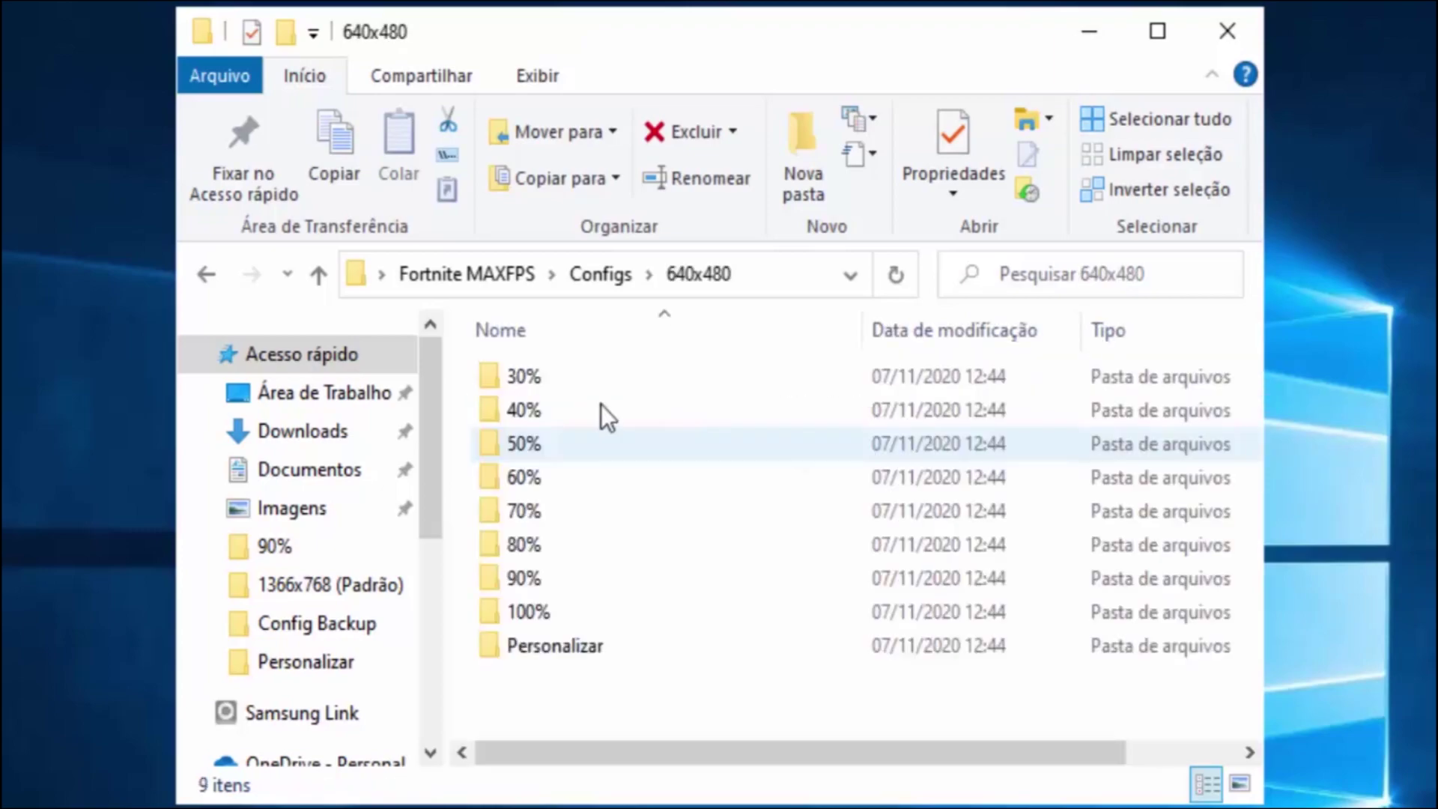
- Look over the percentage folders for 640x480 and open the 50% folder
click(546, 612)
click(541, 578)
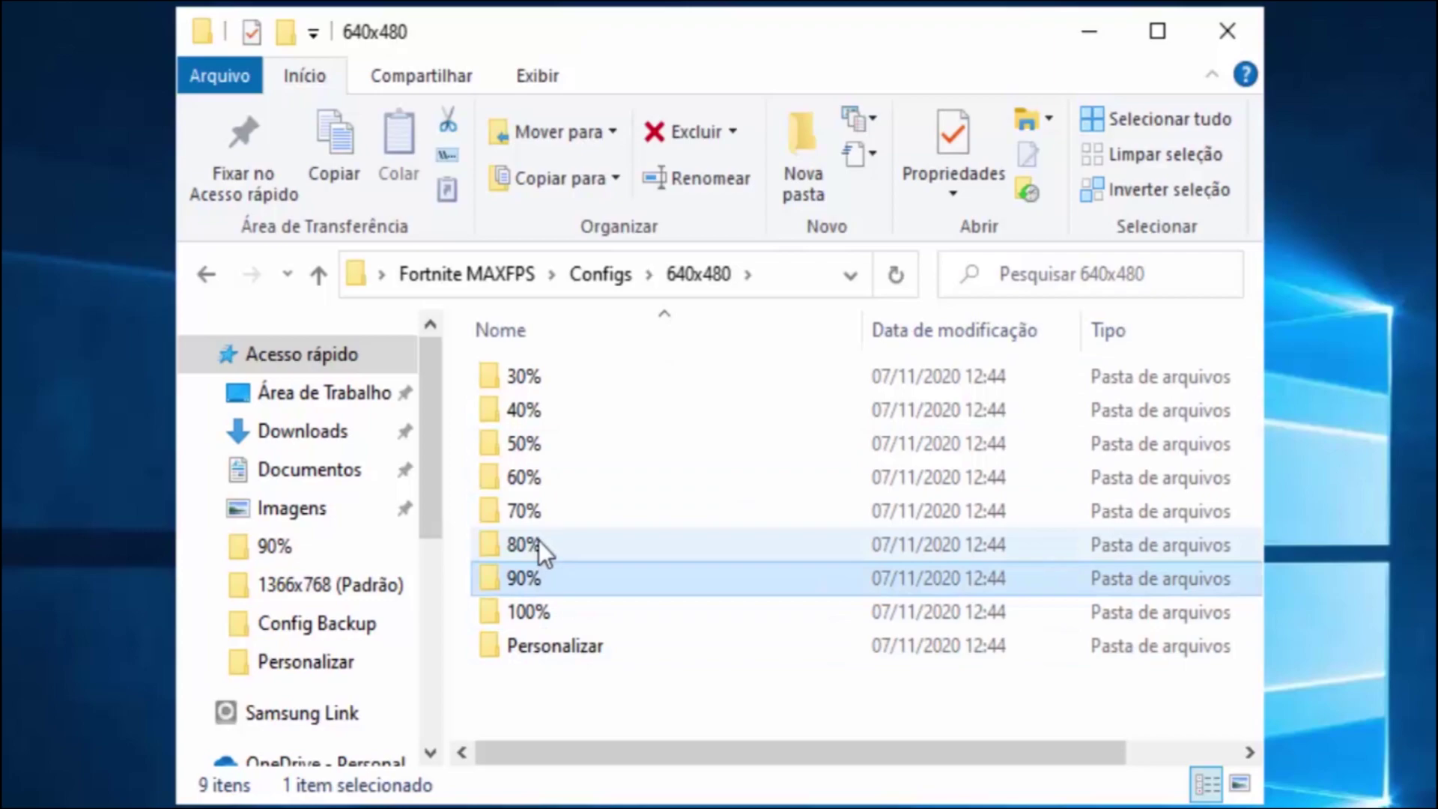
click(542, 477)
click(556, 388)
click(575, 641)
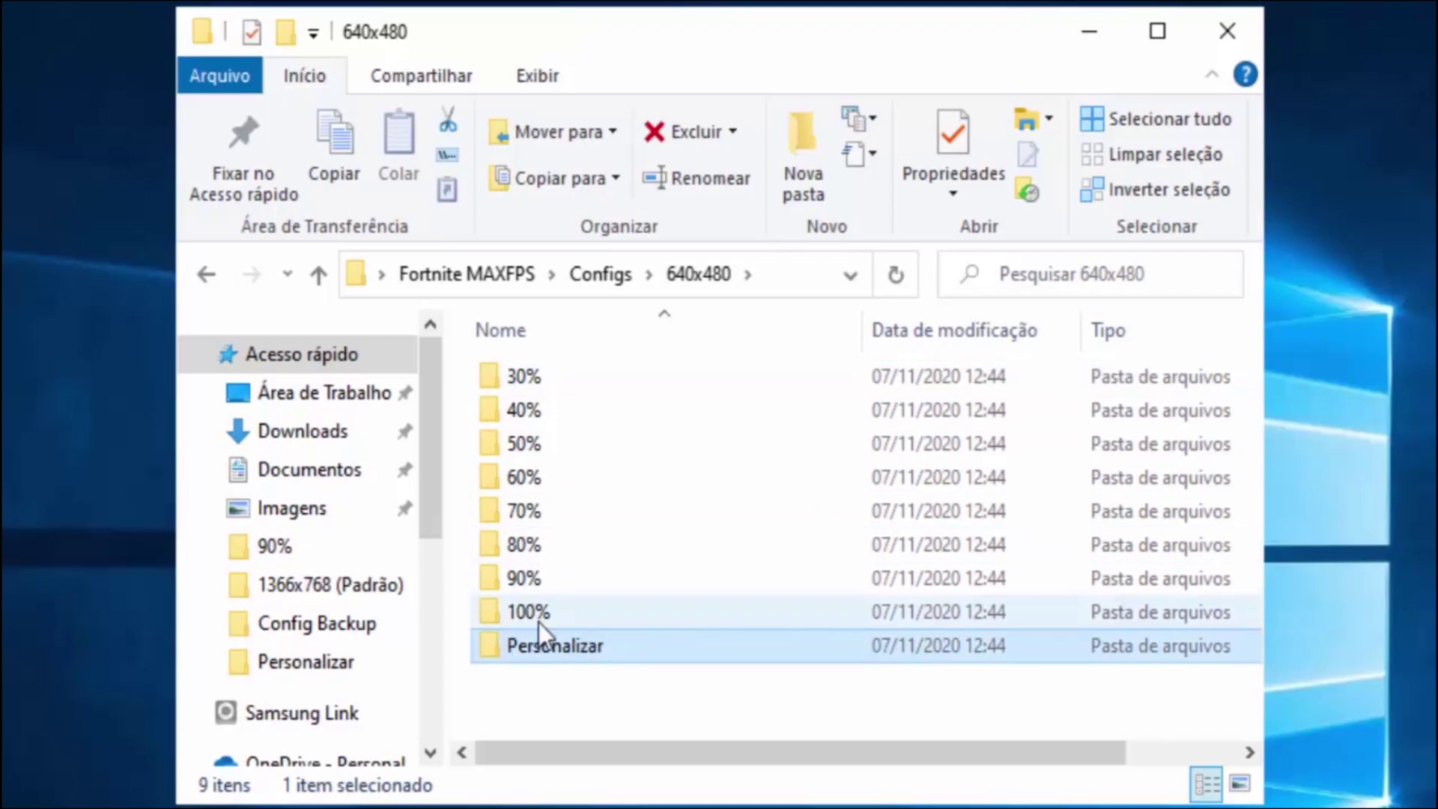
click(528, 449)
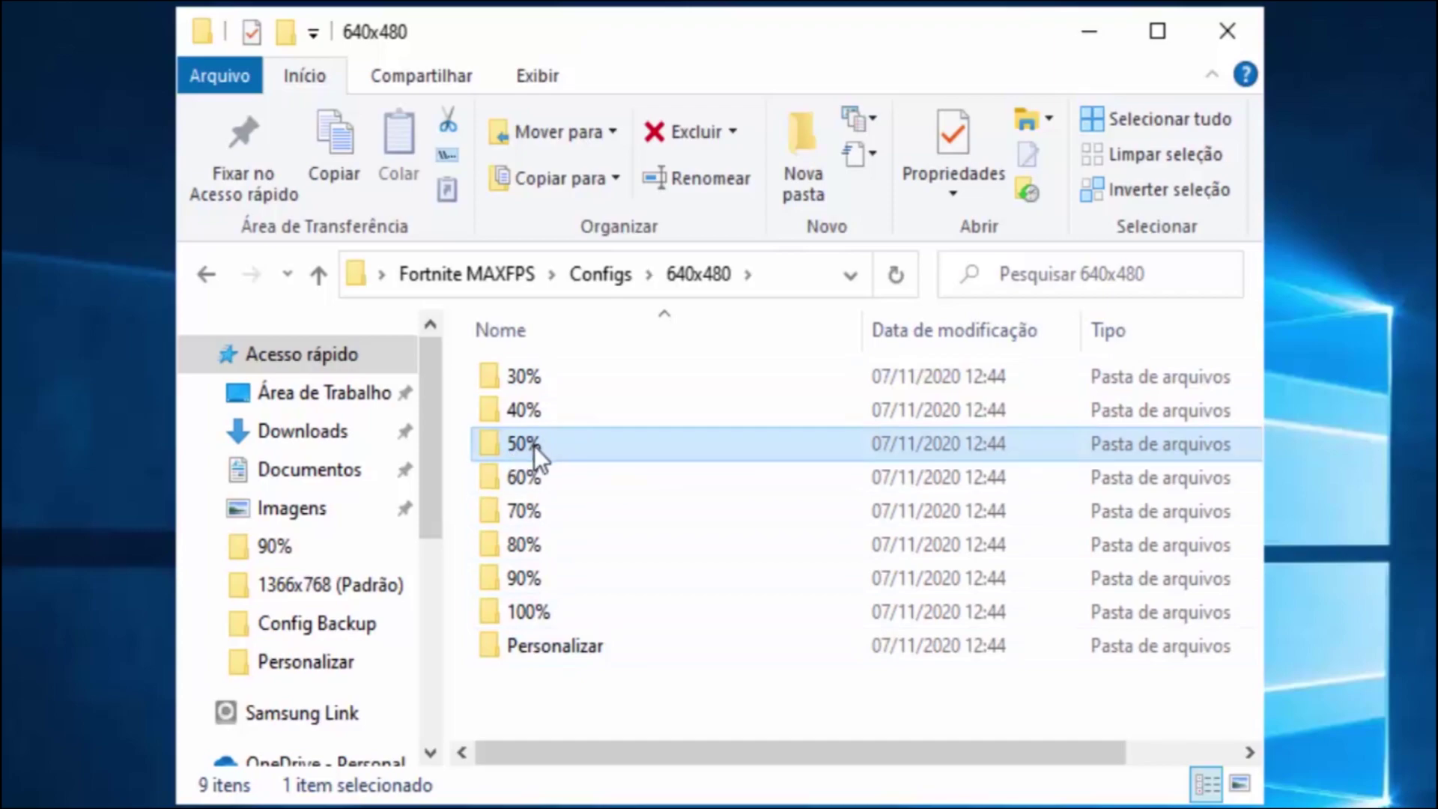
double_click(534, 447)
- Copy the GameUserSettings file from the 50% folder and close the folder window
click(592, 380)
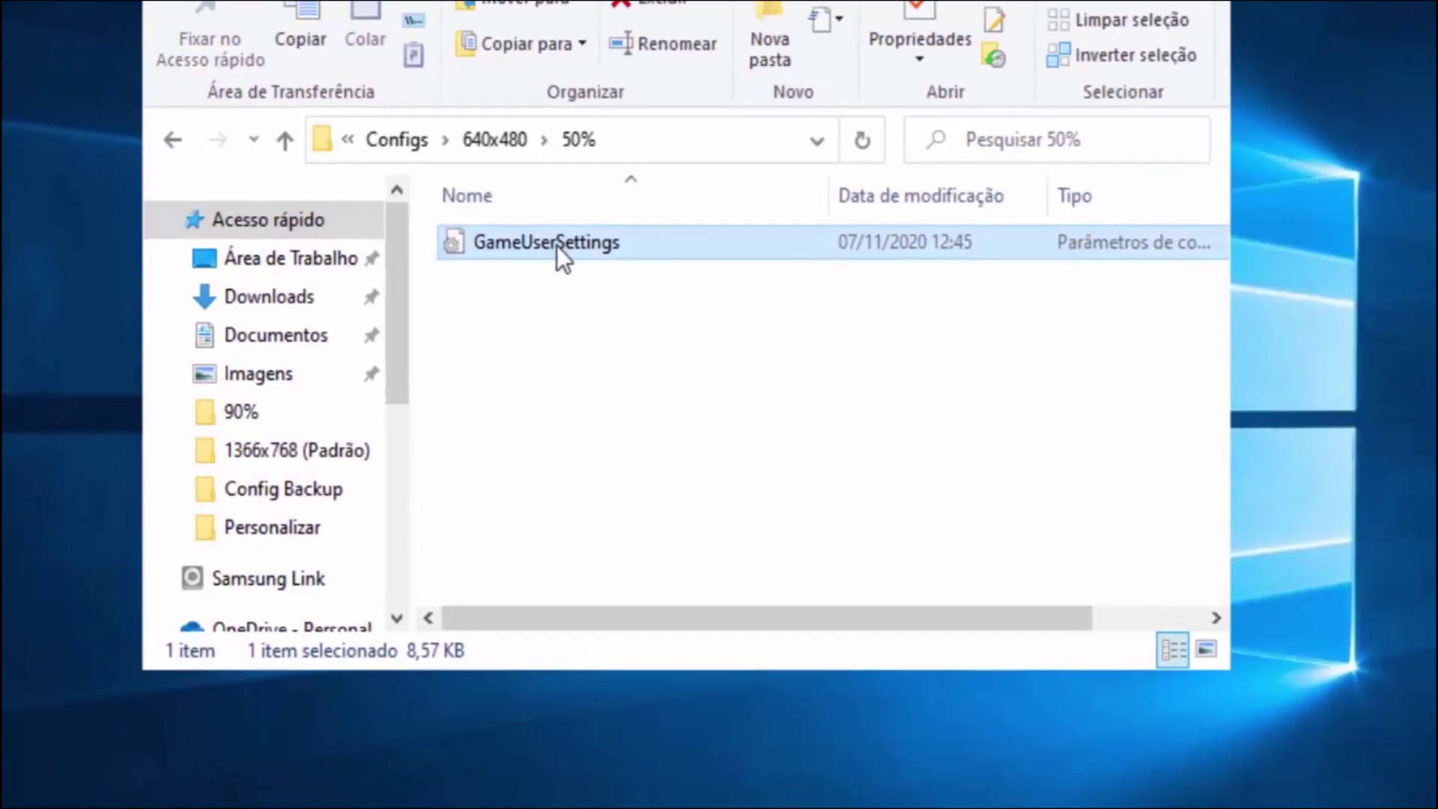
right_click(556, 246)
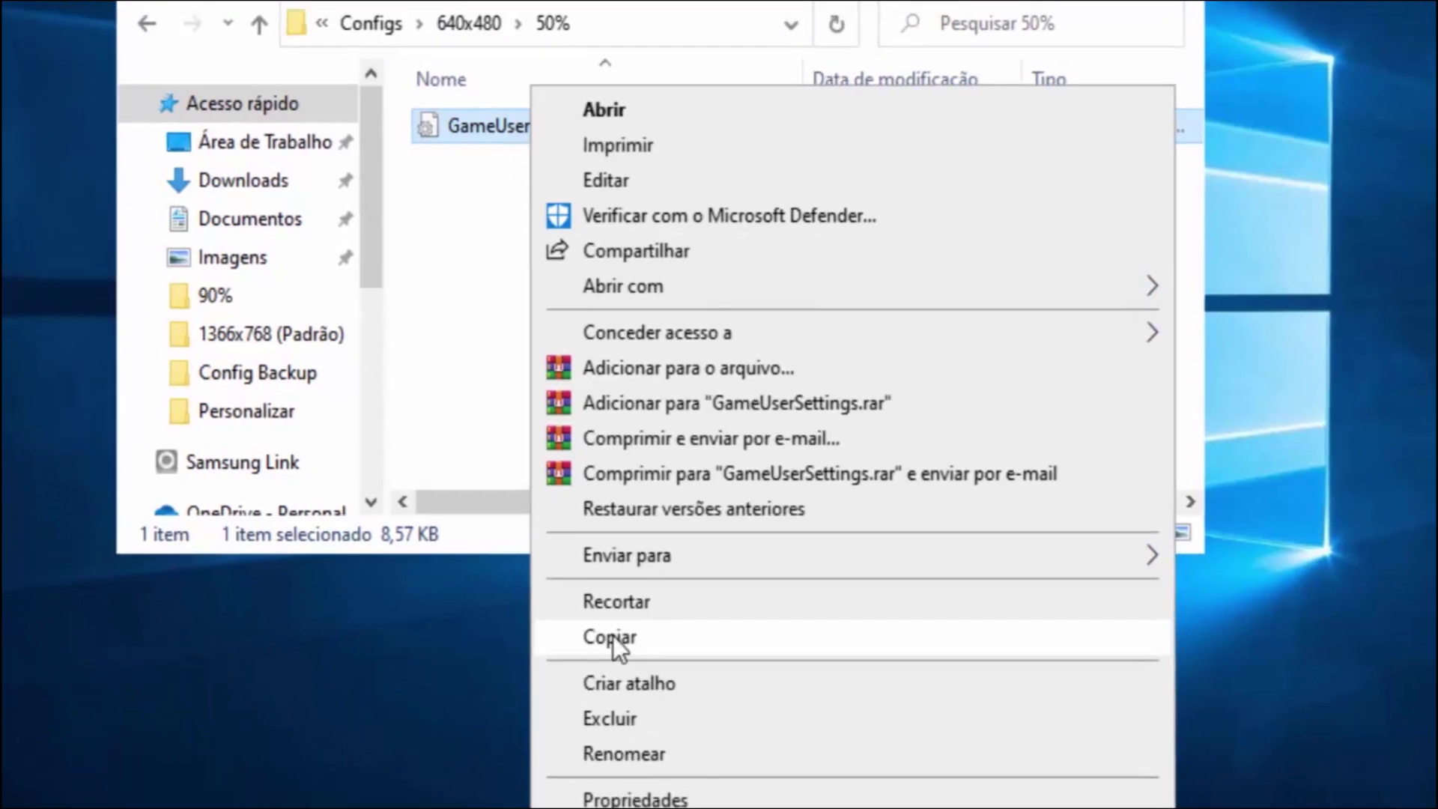
click(613, 635)
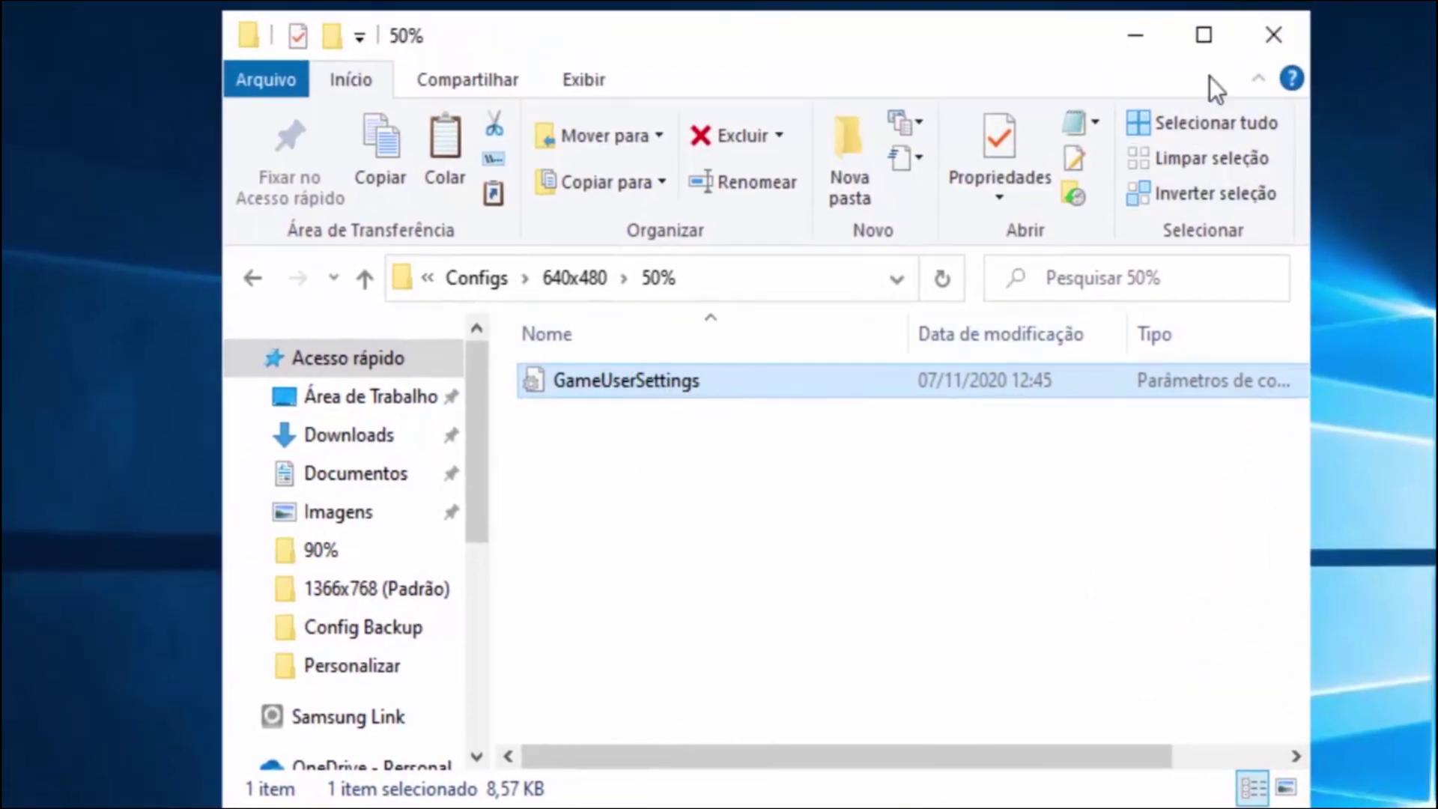
click(1271, 32)
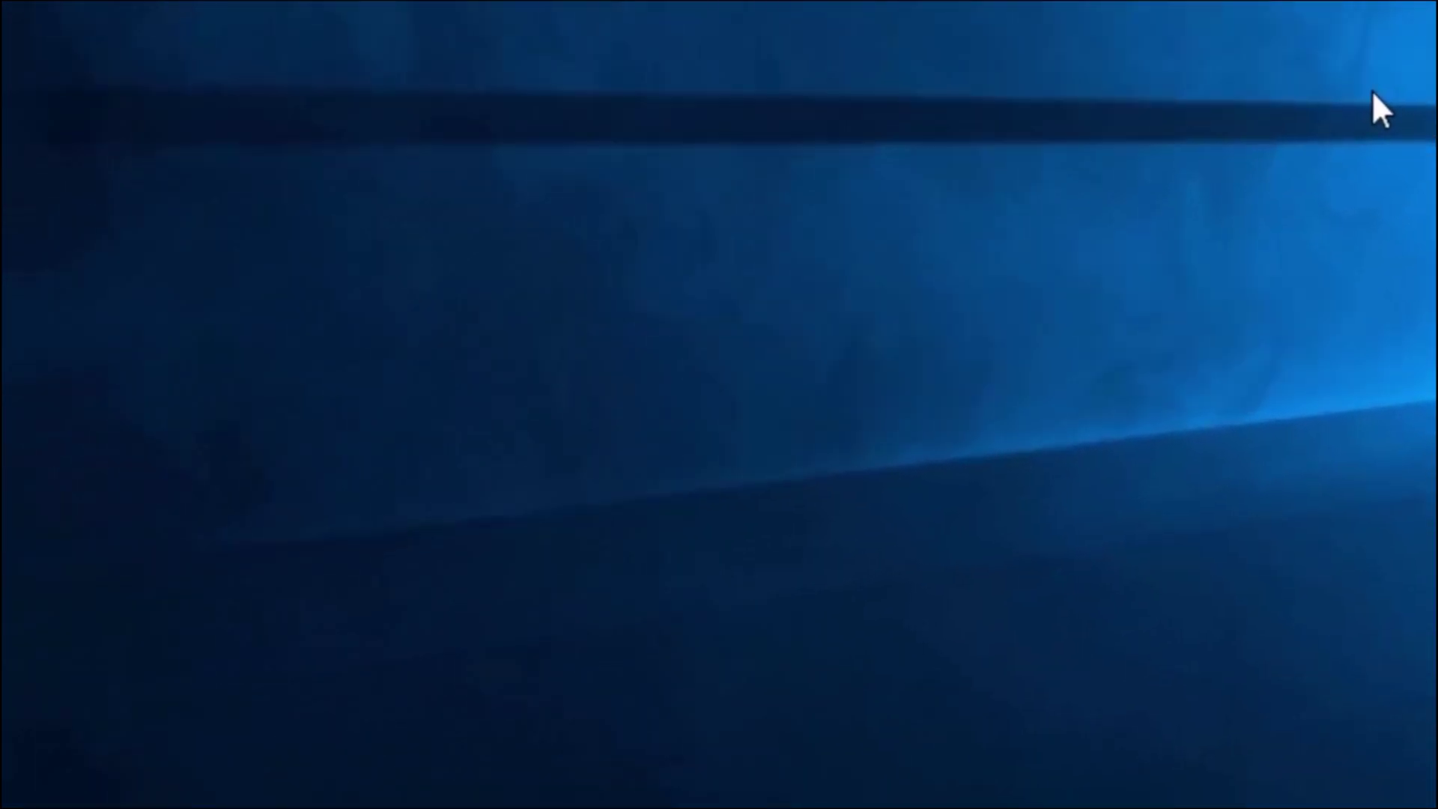
- Open the AppData folder through the Run dialog using appdata
key(super+r)
click(207, 533)
drag(189, 558, 324, 562)
click(324, 561)
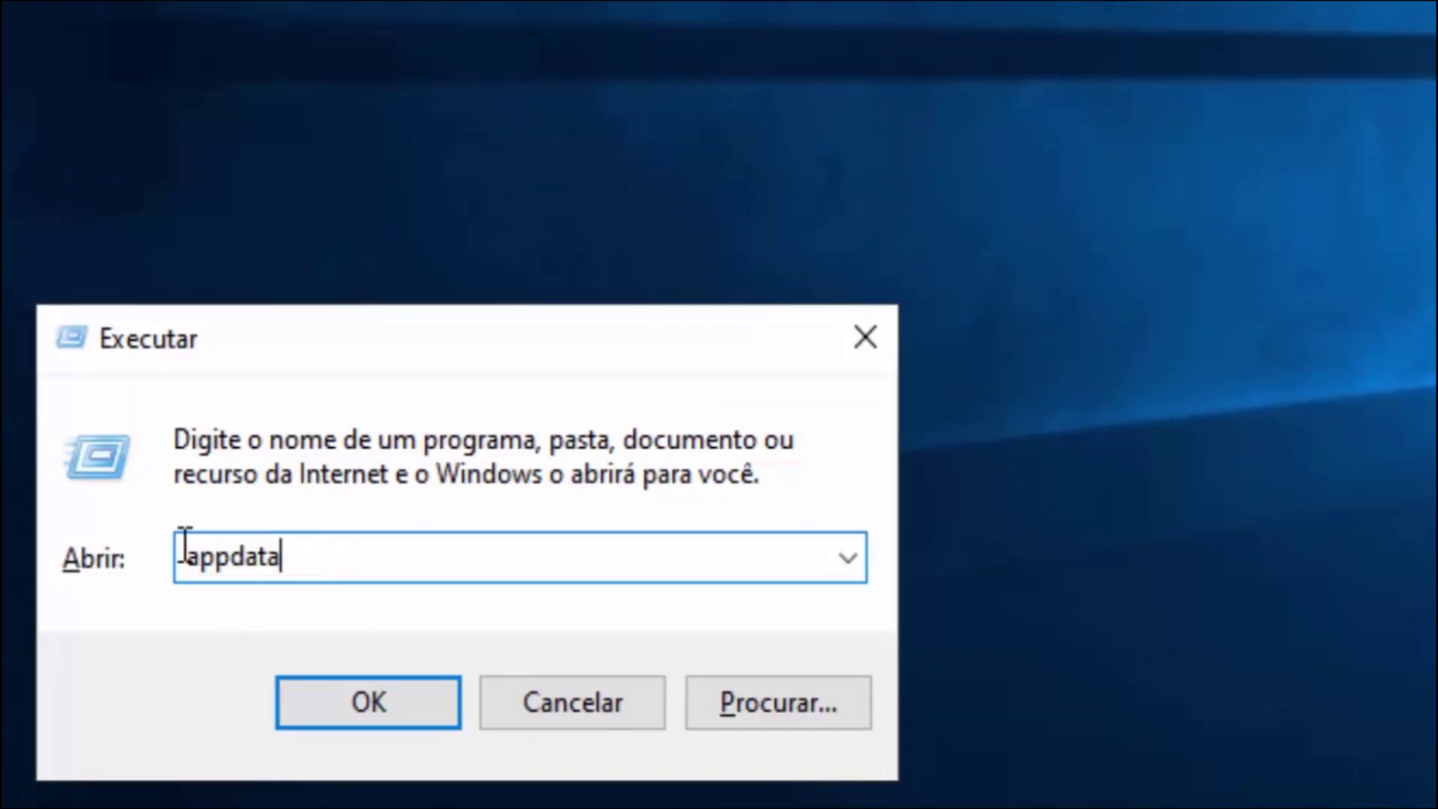
click(374, 685)
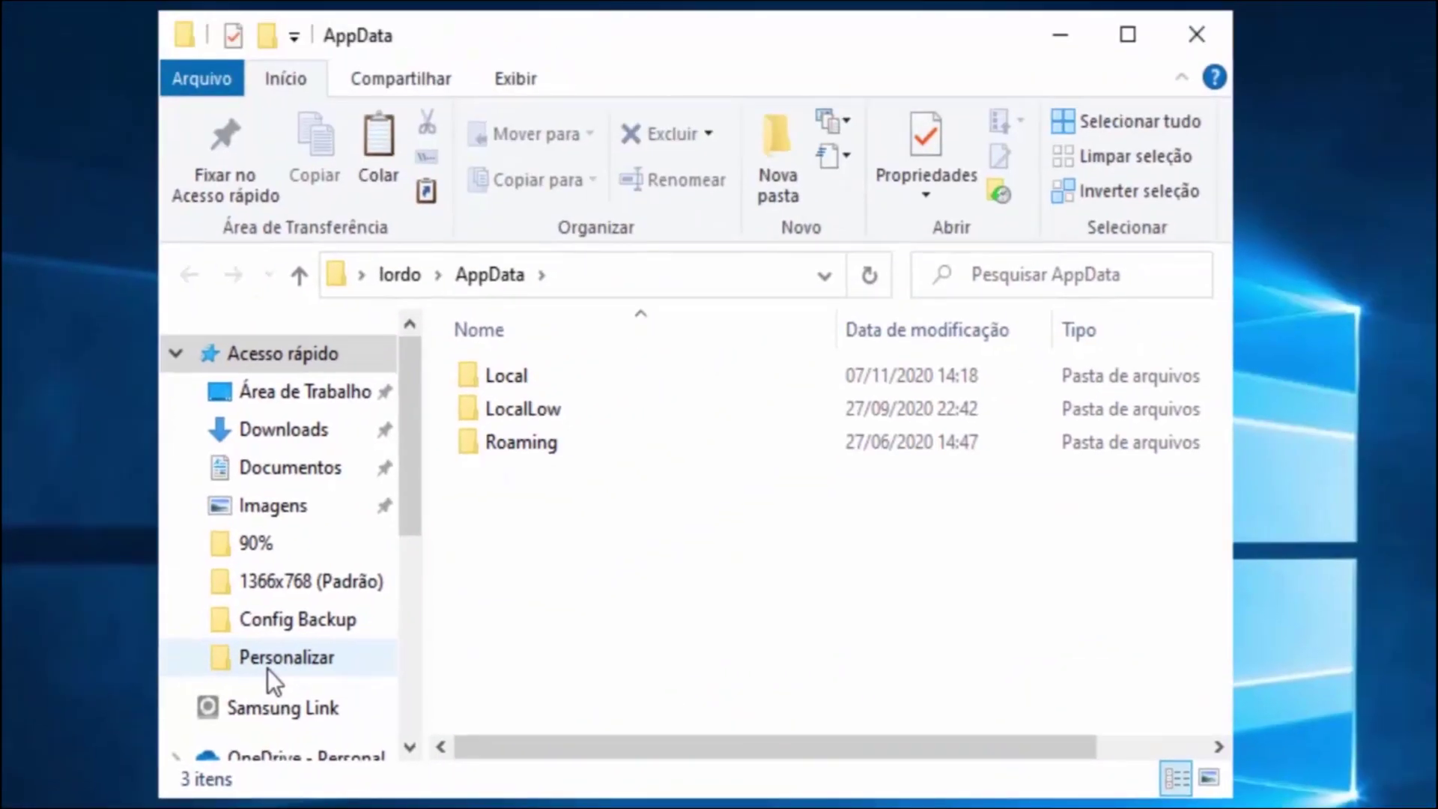
- Open the Local folder in AppData and go into its FortniteGame folder
double_click(510, 379)
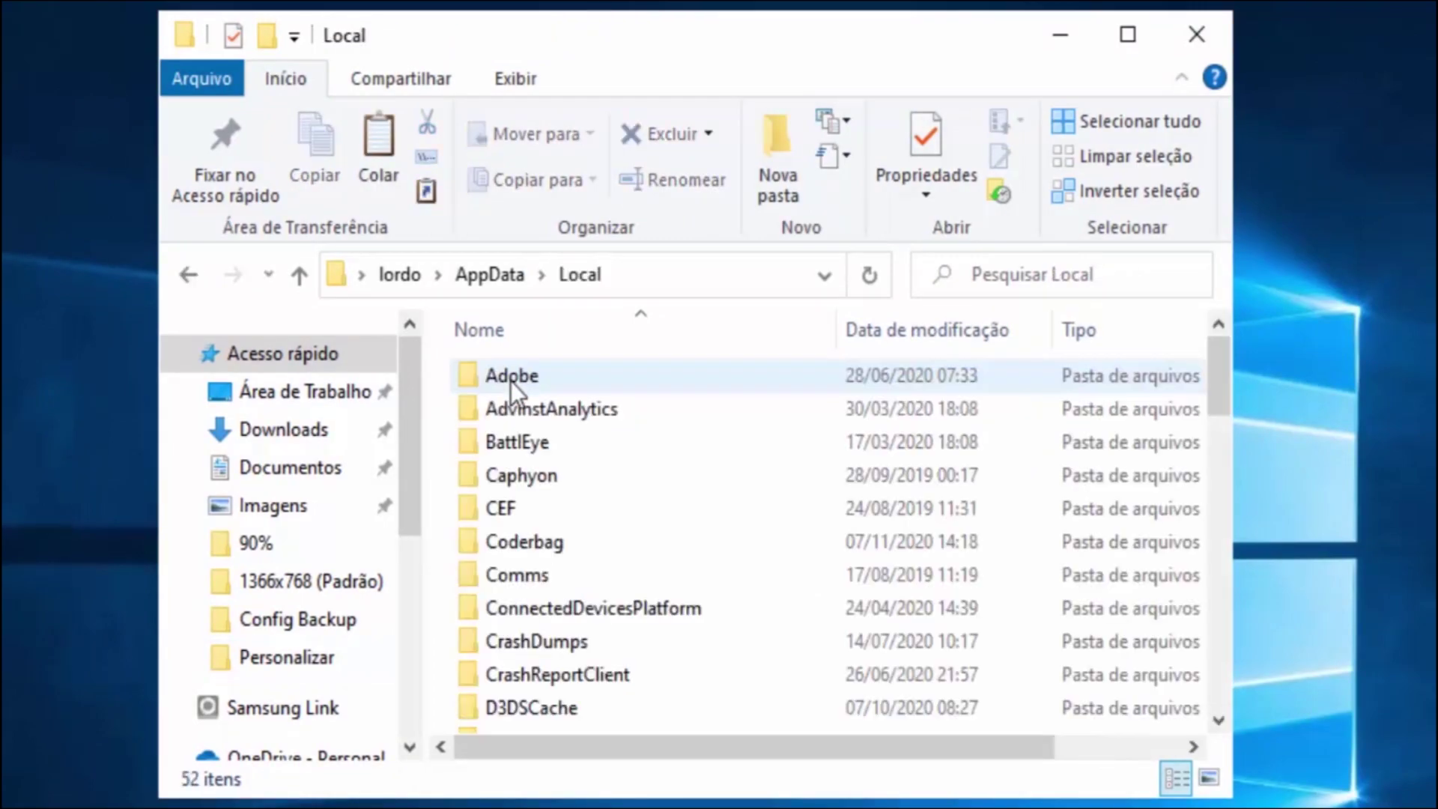
scroll(576, 480, down, 4)
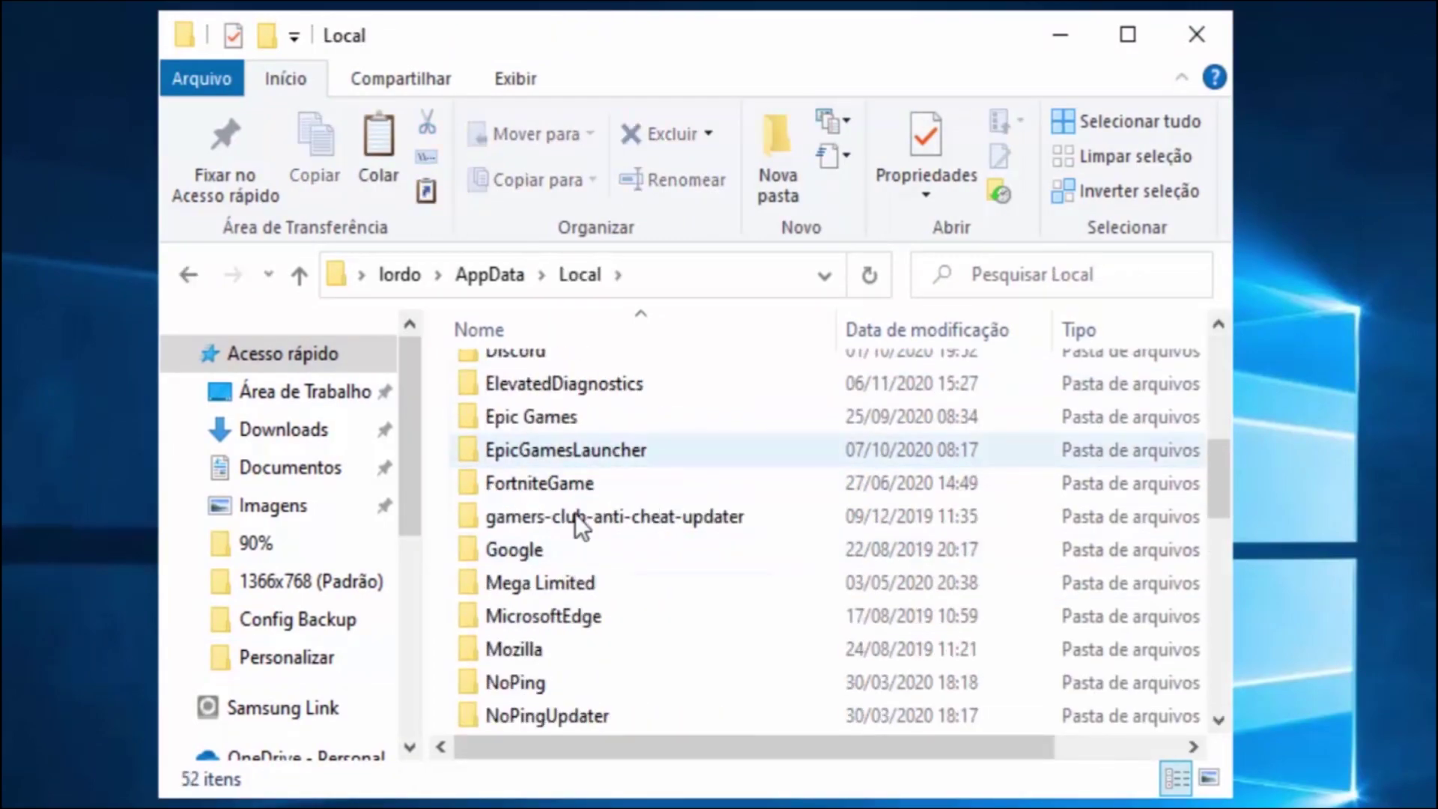
scroll(610, 483, up, 1)
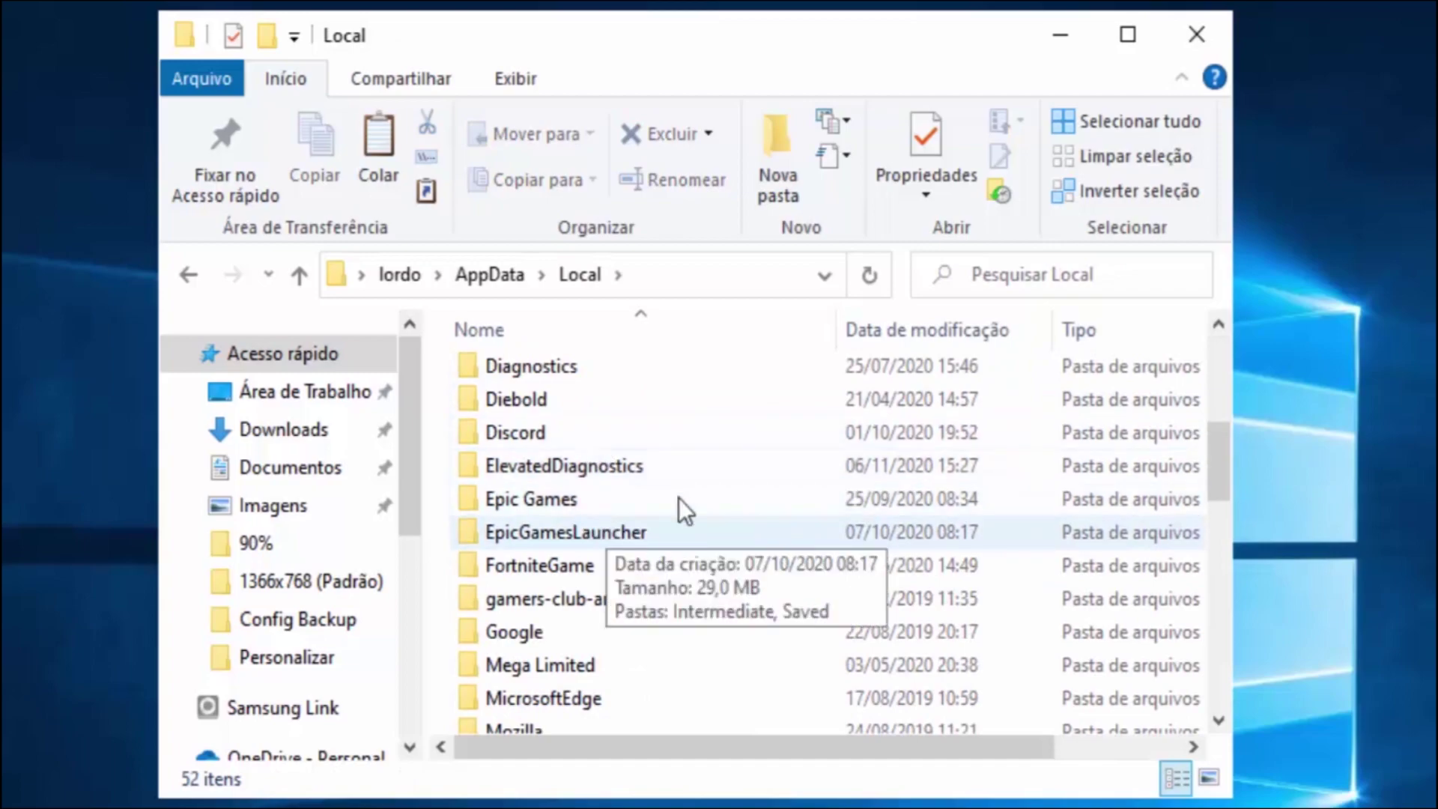
scroll(666, 530, down, 2)
scroll(562, 449, up, 1)
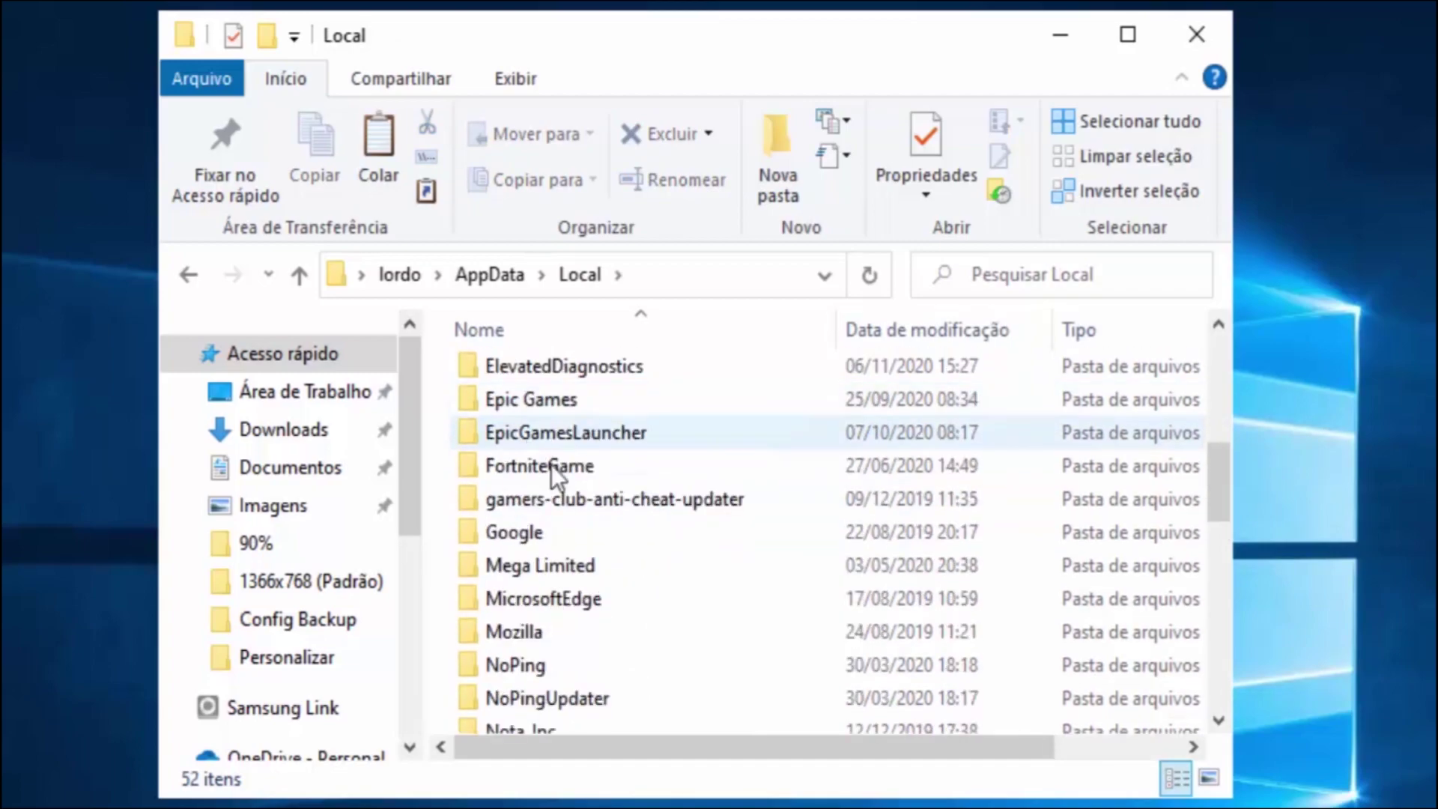
click(556, 468)
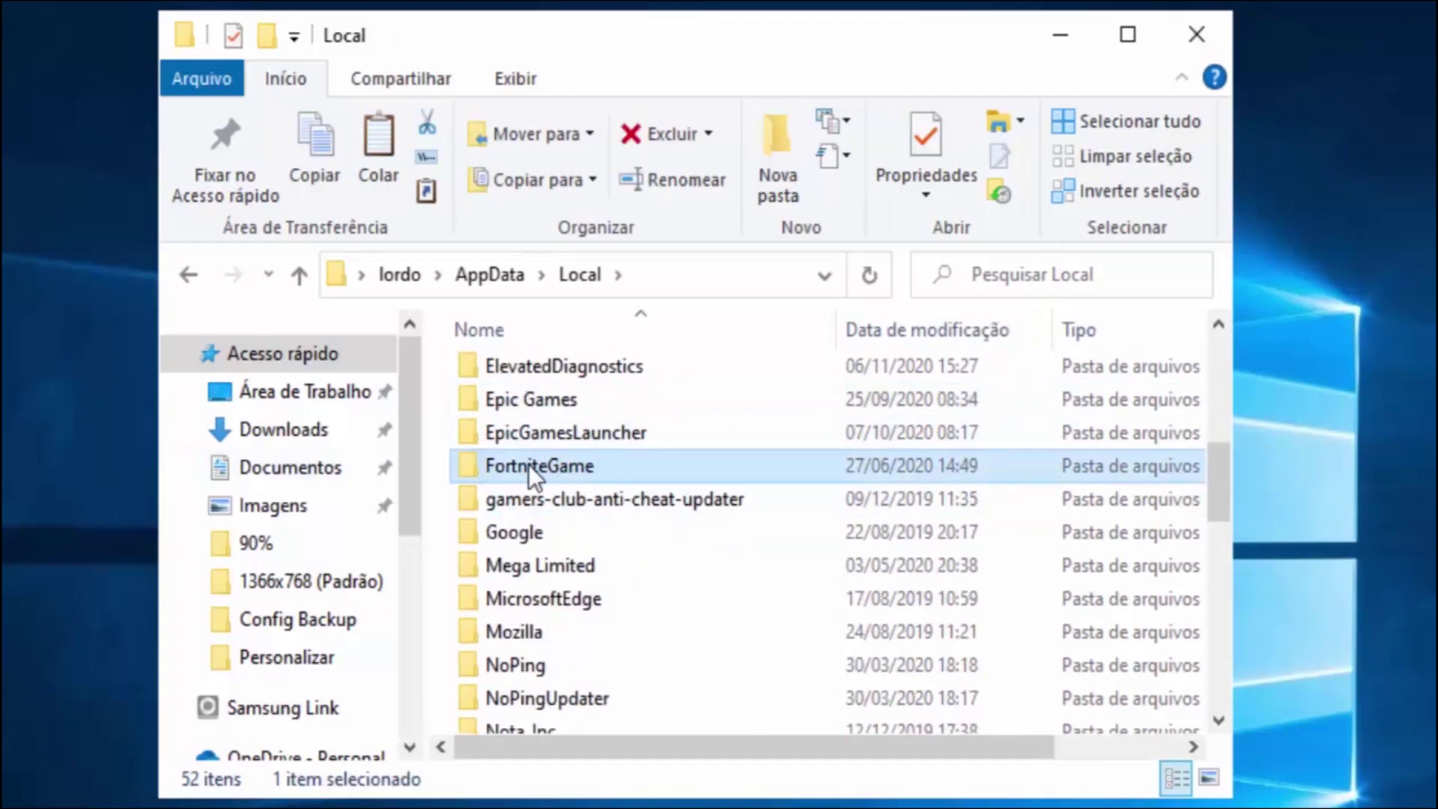
double_click(528, 464)
- Go through the Saved and Config folders of FortniteGame into the WindowsClient folder
click(533, 374)
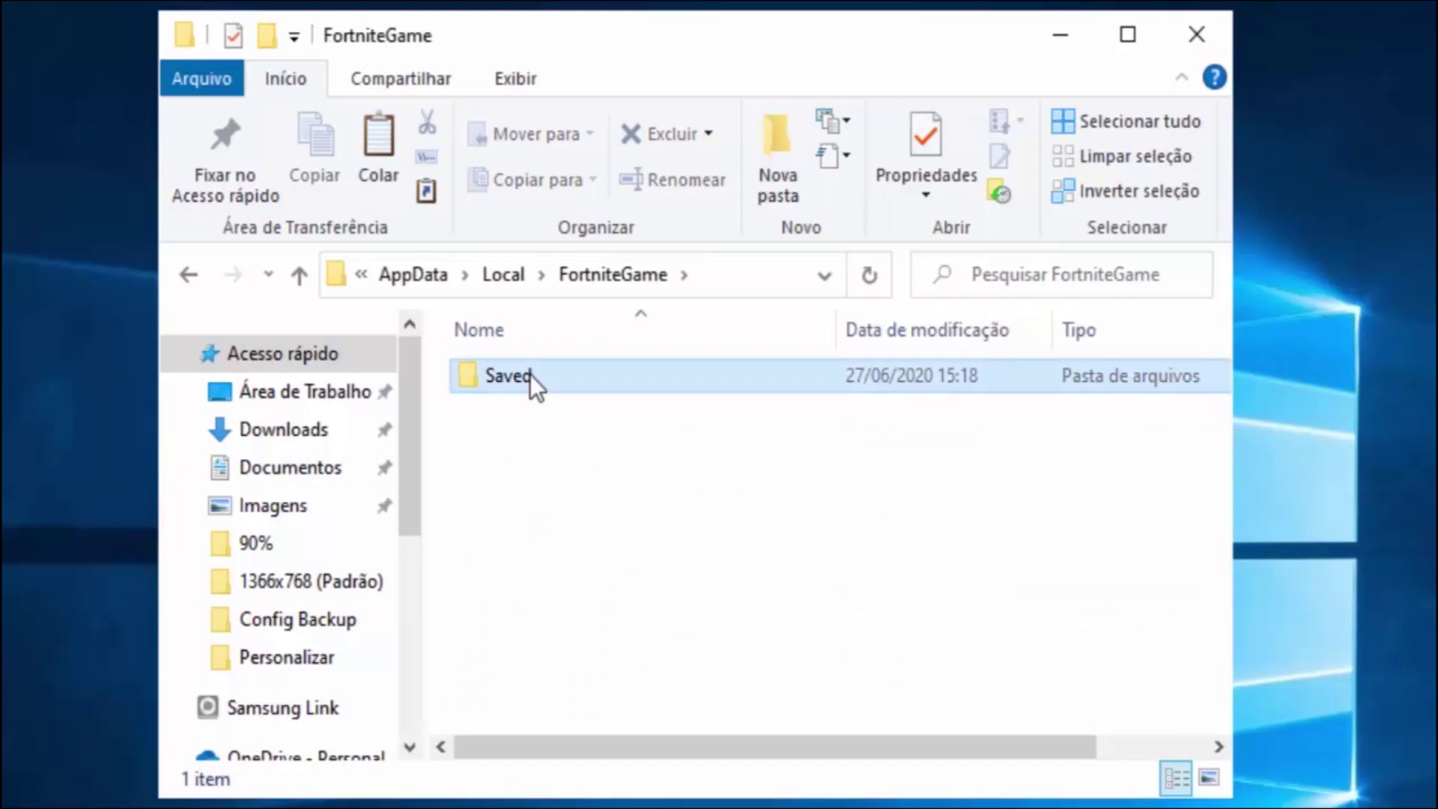
click(529, 375)
double_click(625, 384)
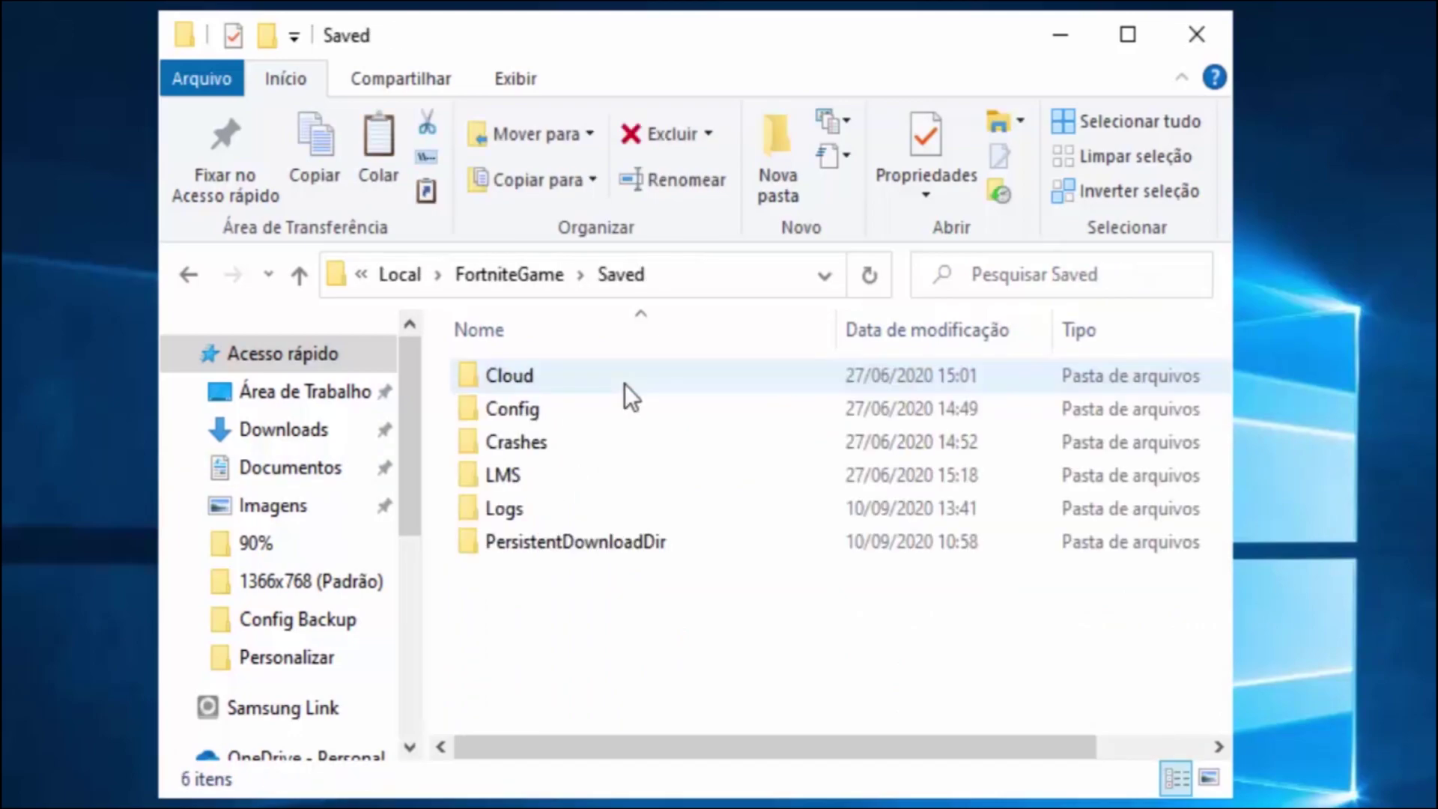
double_click(538, 413)
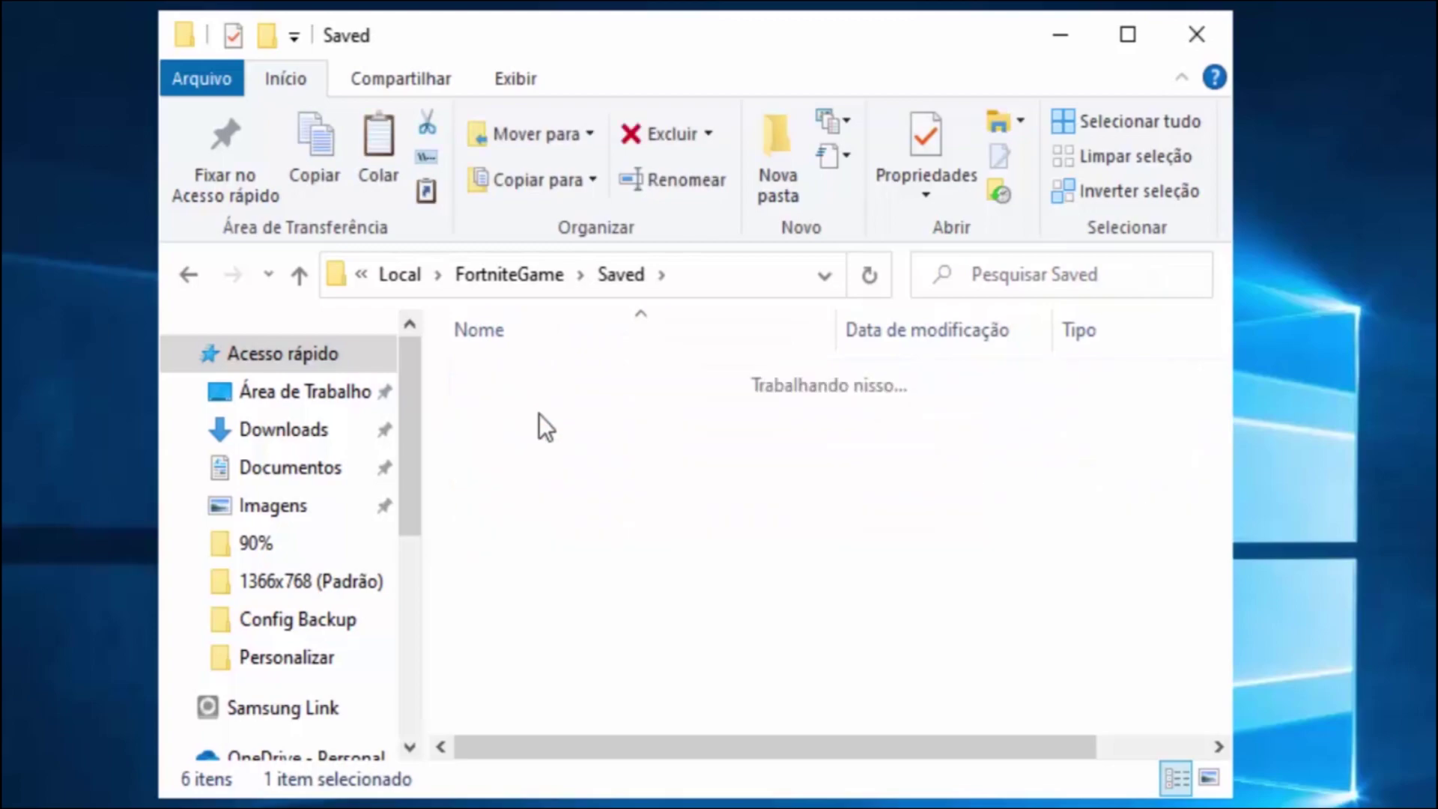
click(524, 415)
double_click(511, 421)
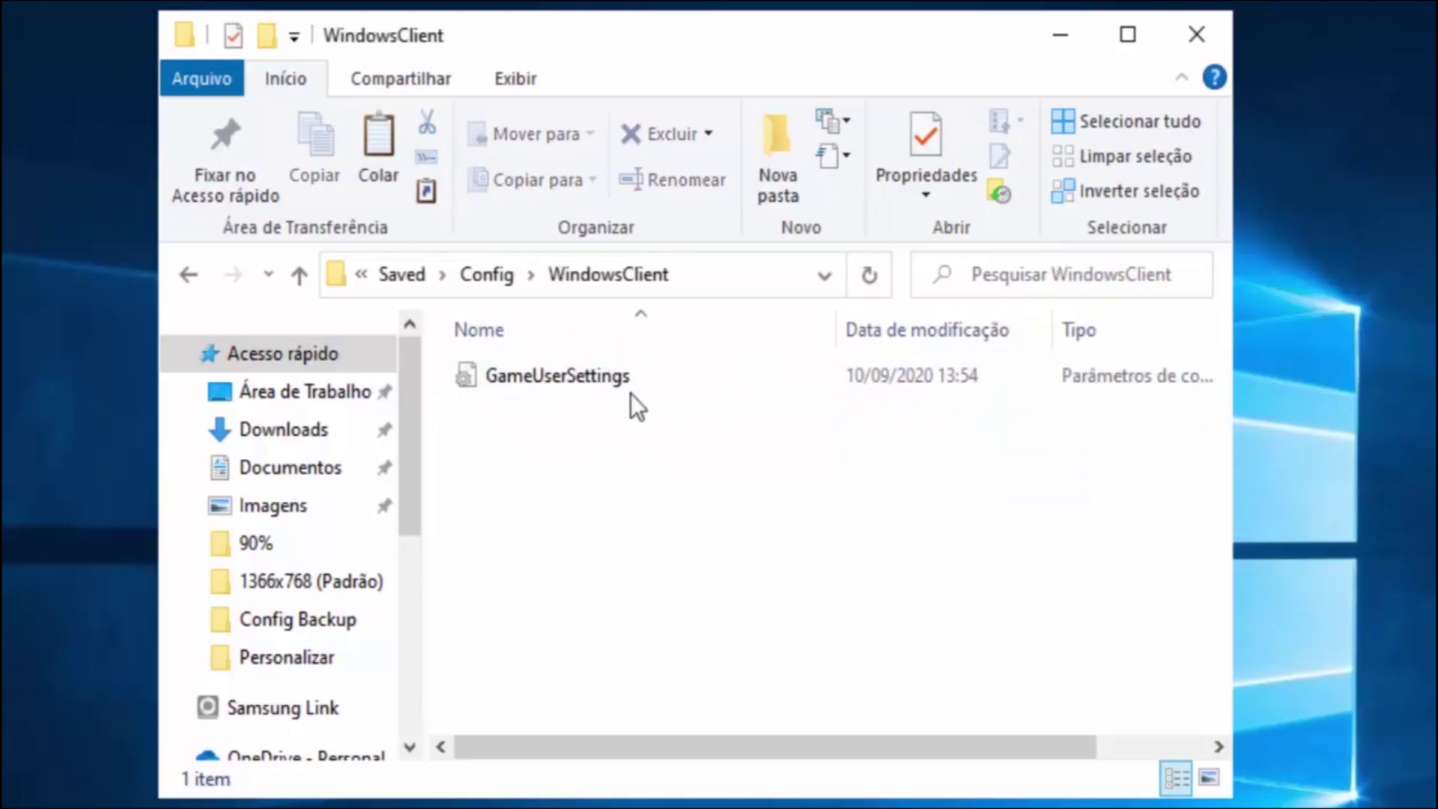
- Paste the copied GameUserSettings file into the WindowsClient folder, replacing the existing file
click(546, 376)
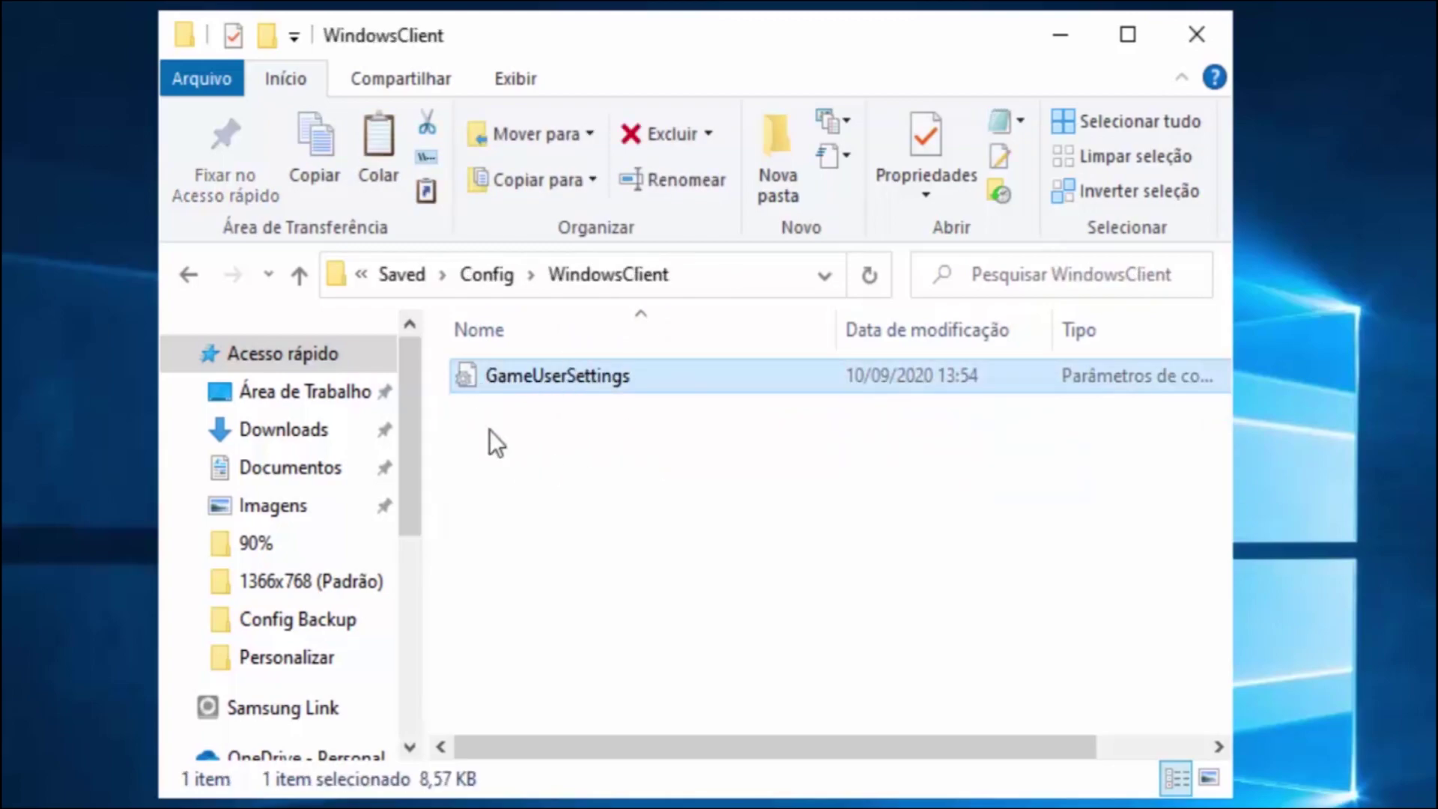
right_click(496, 497)
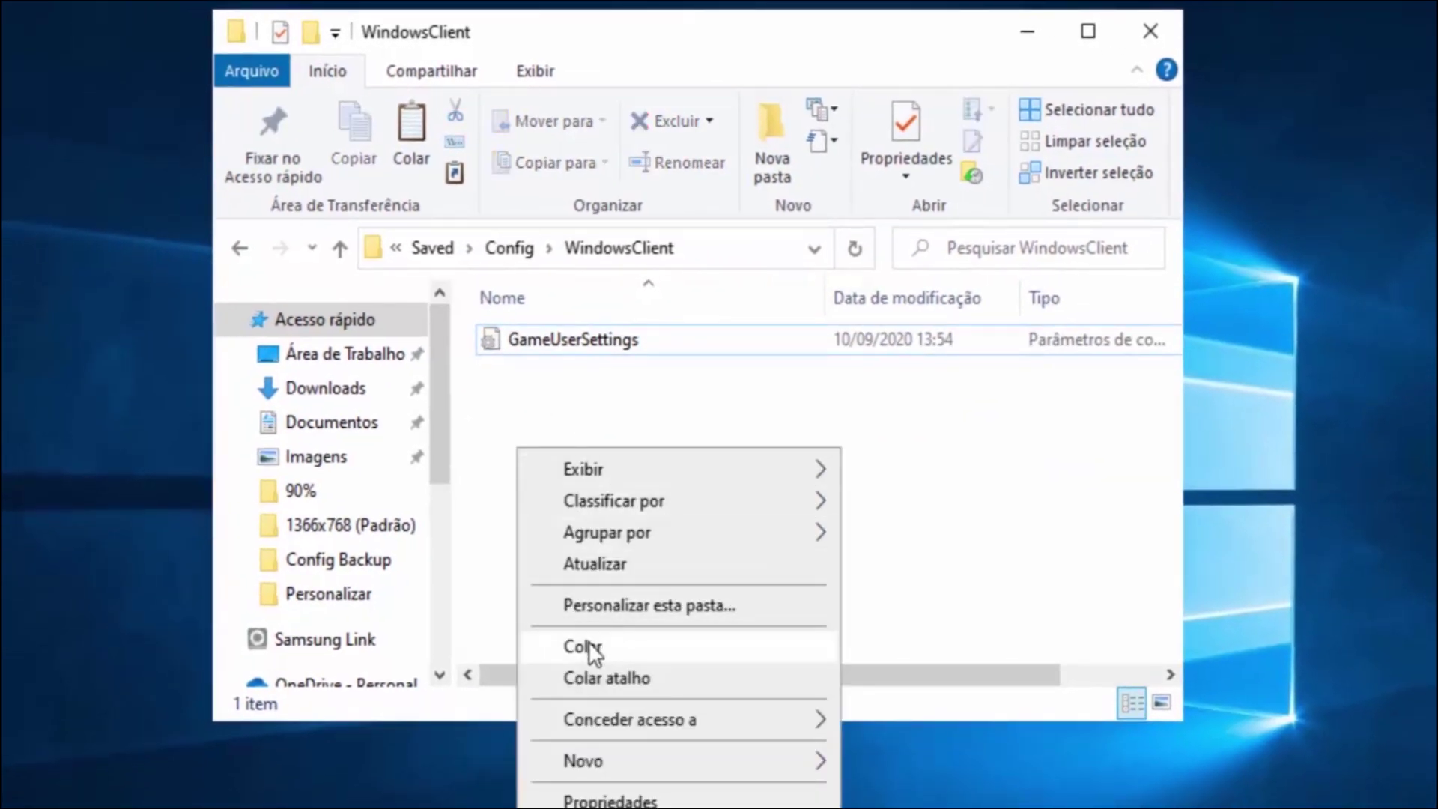
click(591, 647)
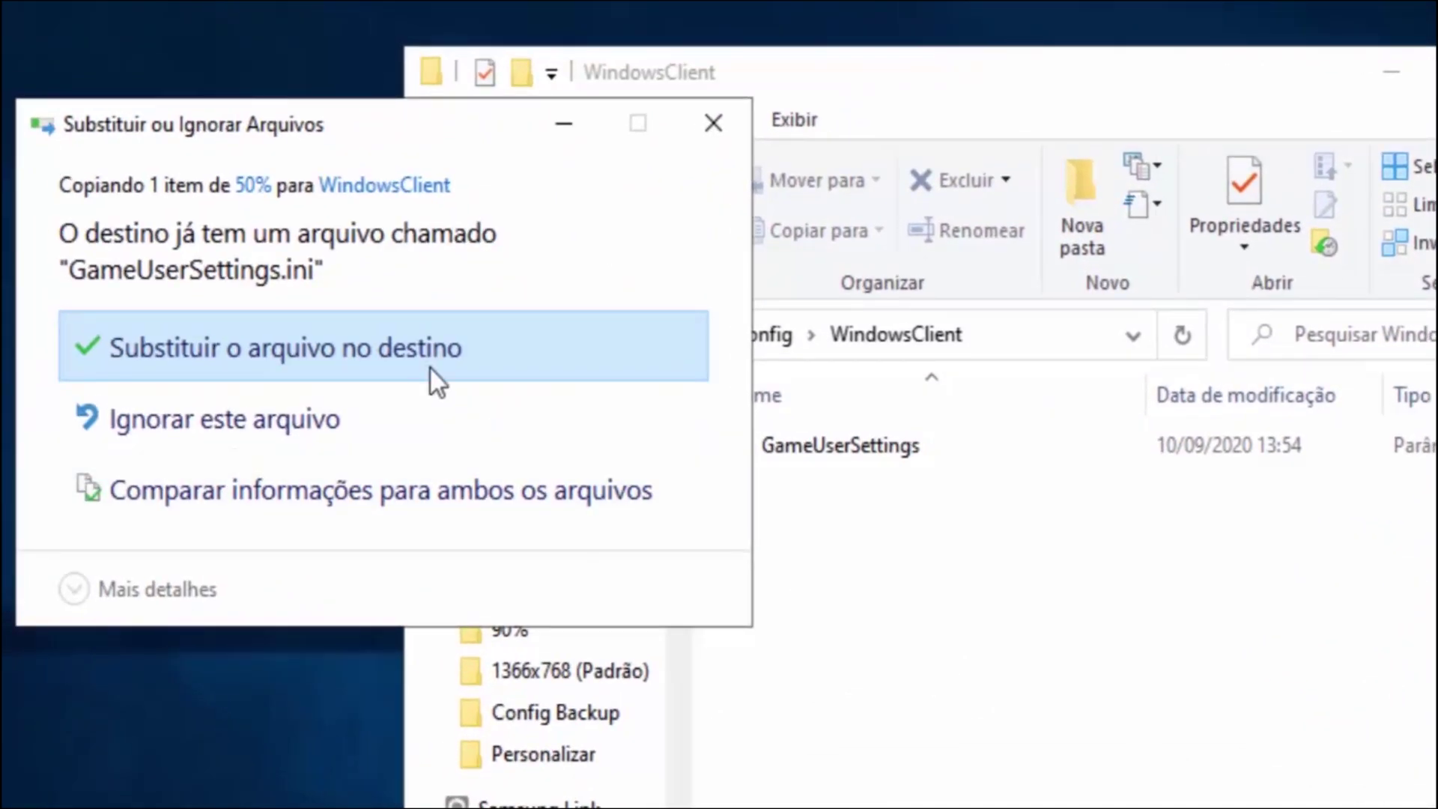
click(434, 362)
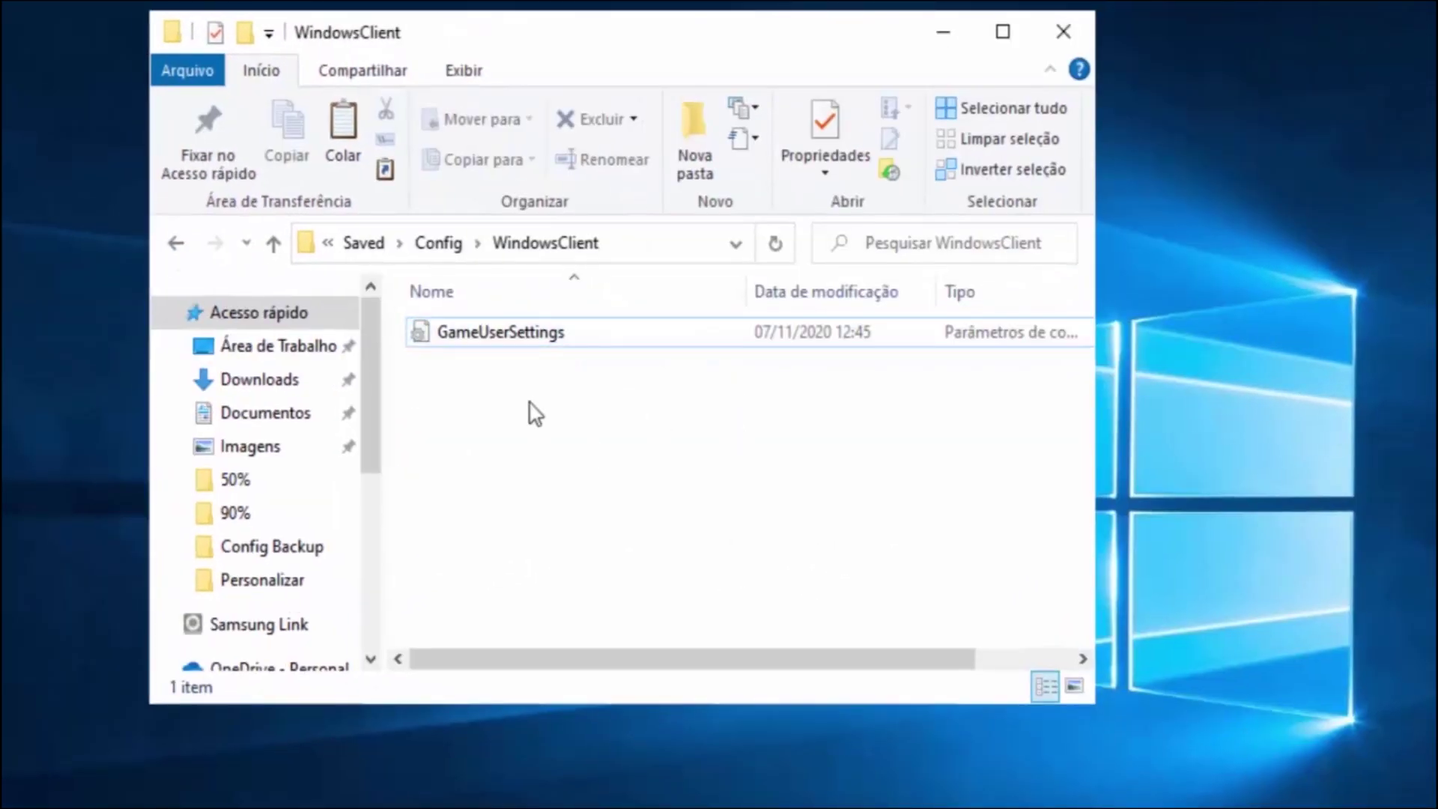
- Set the GameUserSettings file in WindowsClient to read-only (Somente leitura) in its properties and apply the change
right_click(488, 371)
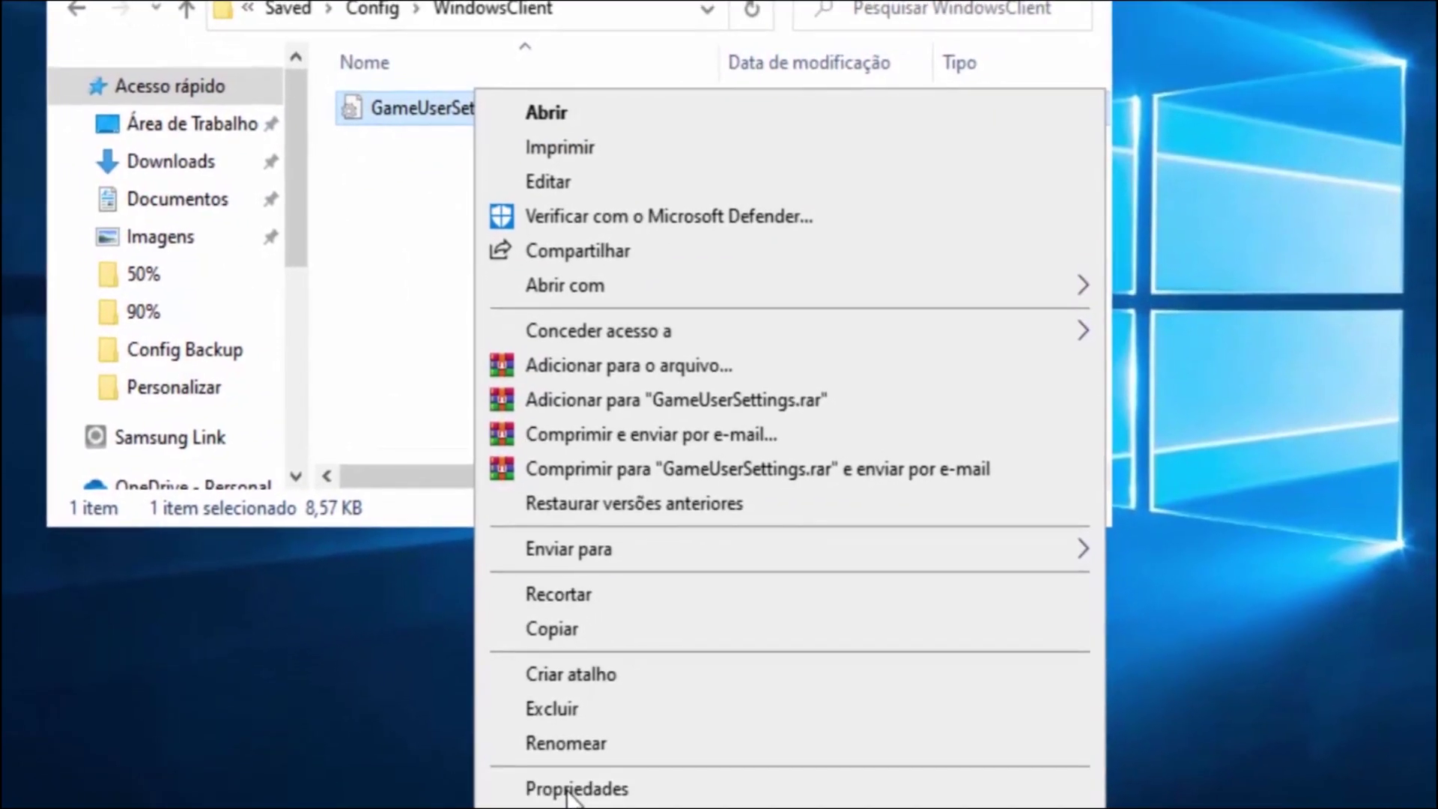
click(570, 789)
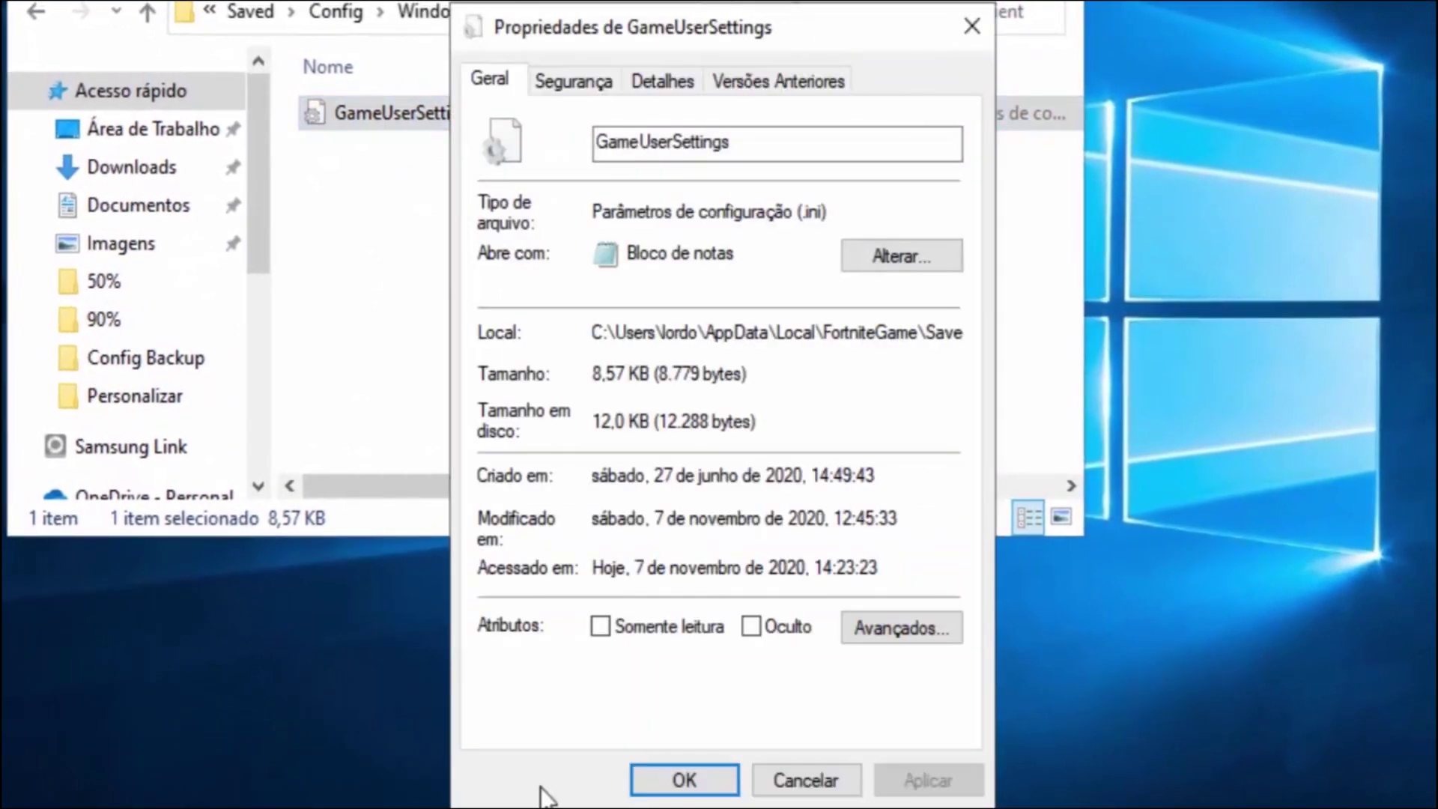
click(600, 626)
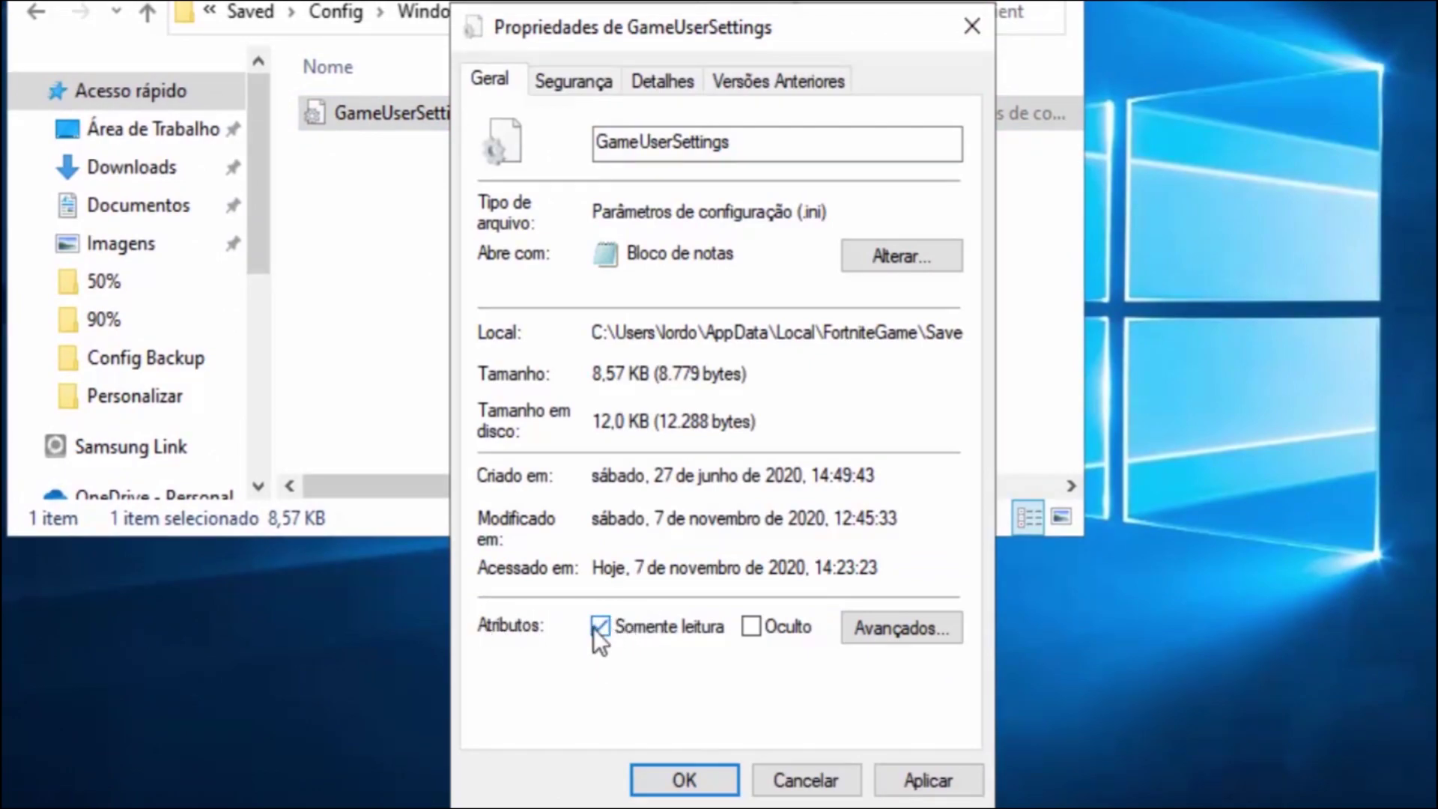
click(923, 784)
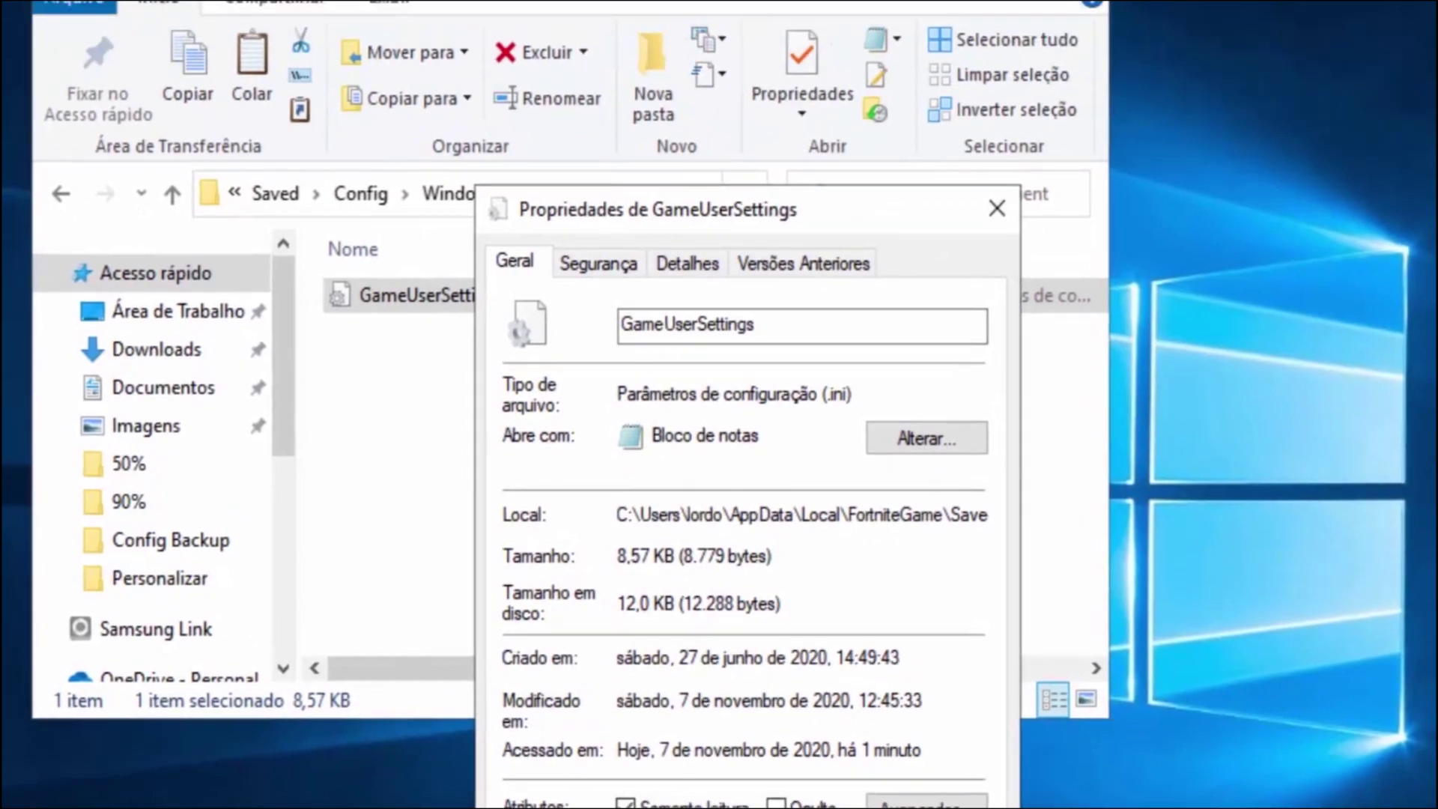
click(684, 779)
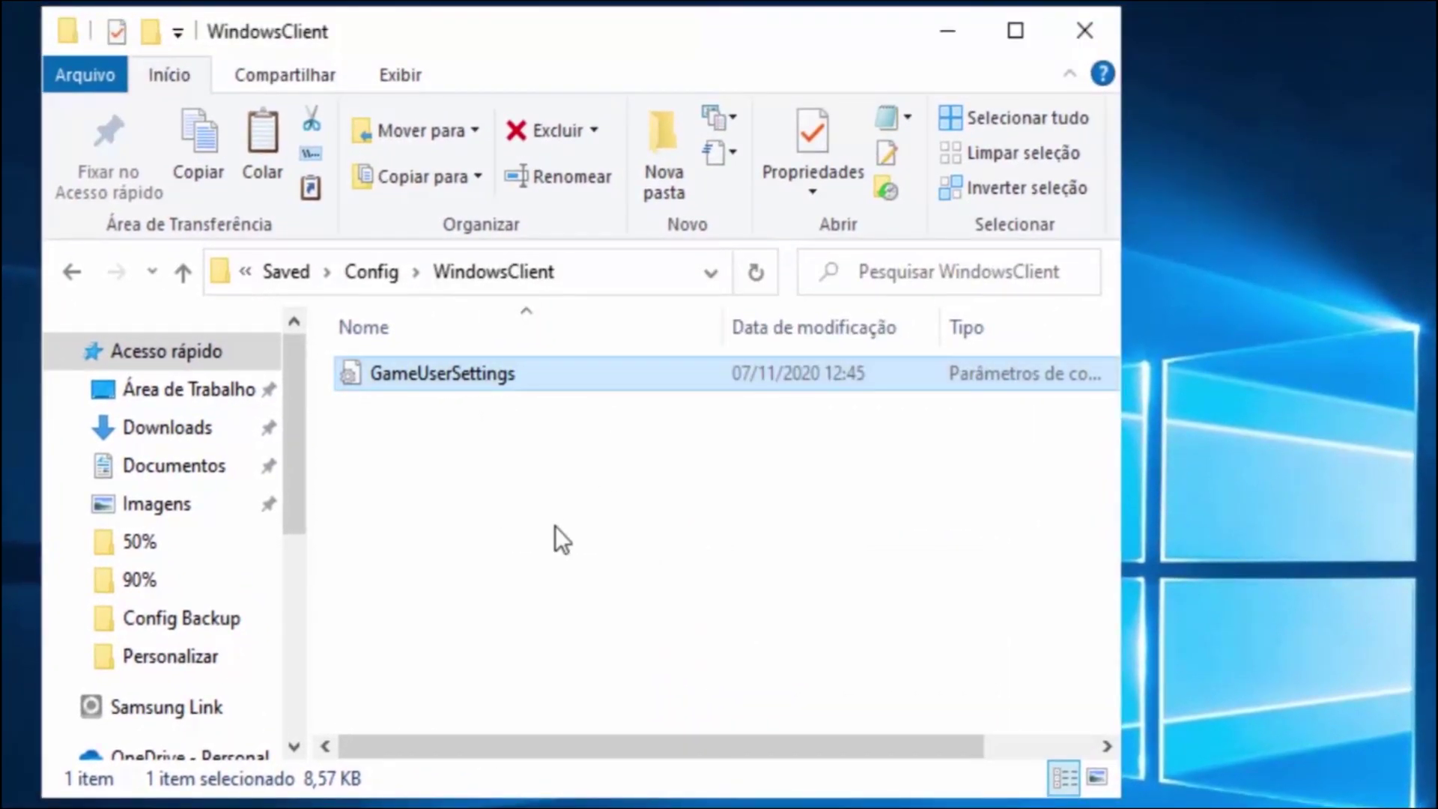
click(491, 402)
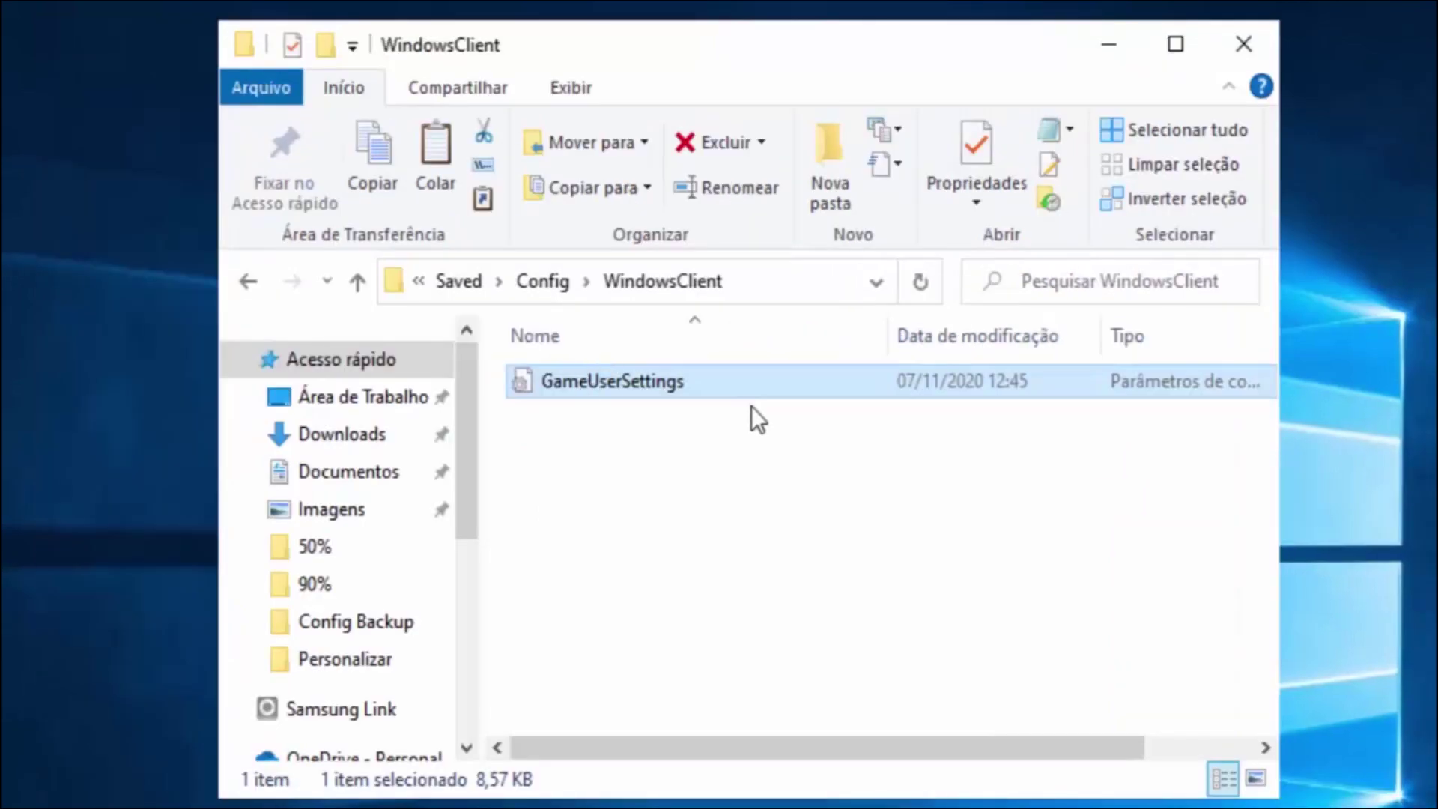
click(752, 408)
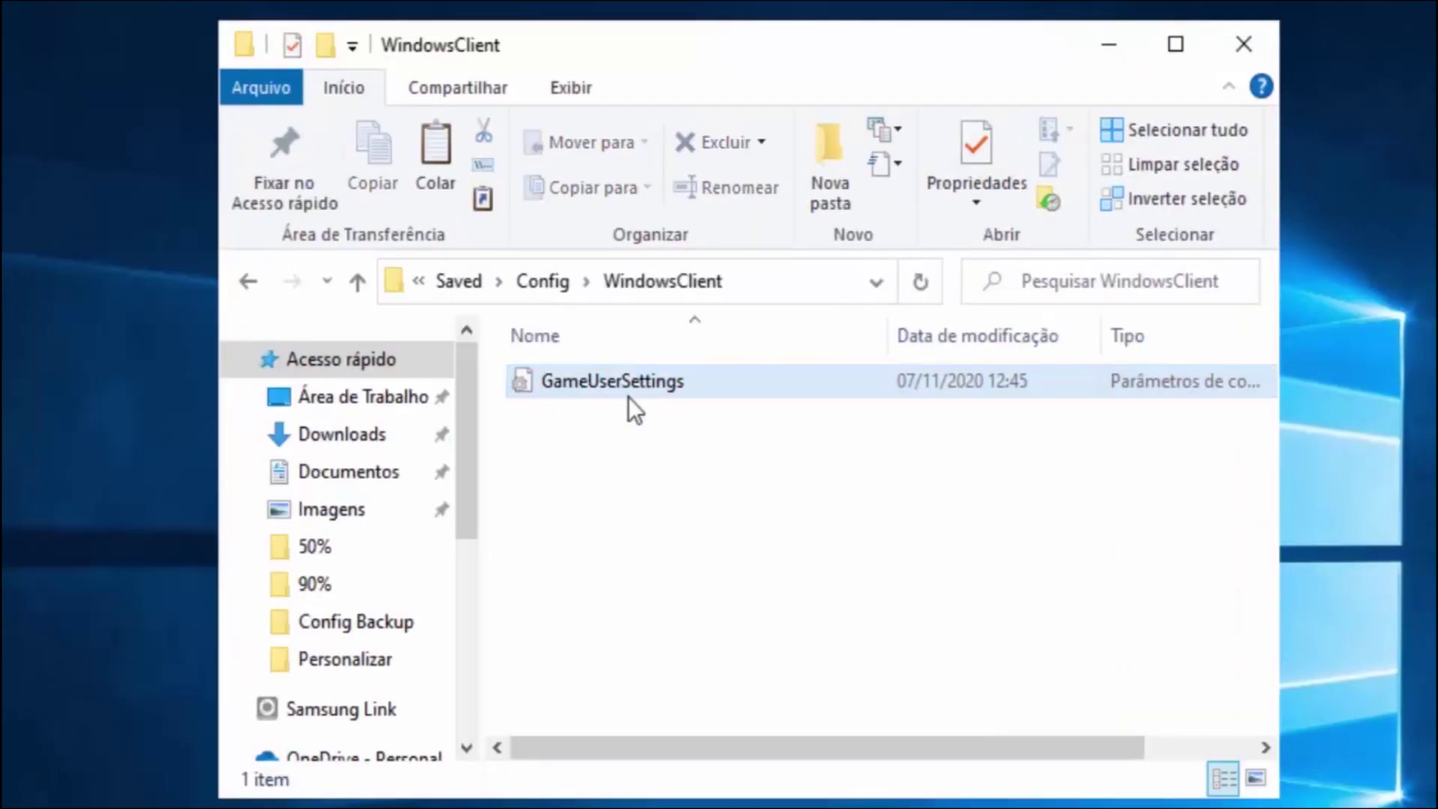
click(574, 378)
click(613, 451)
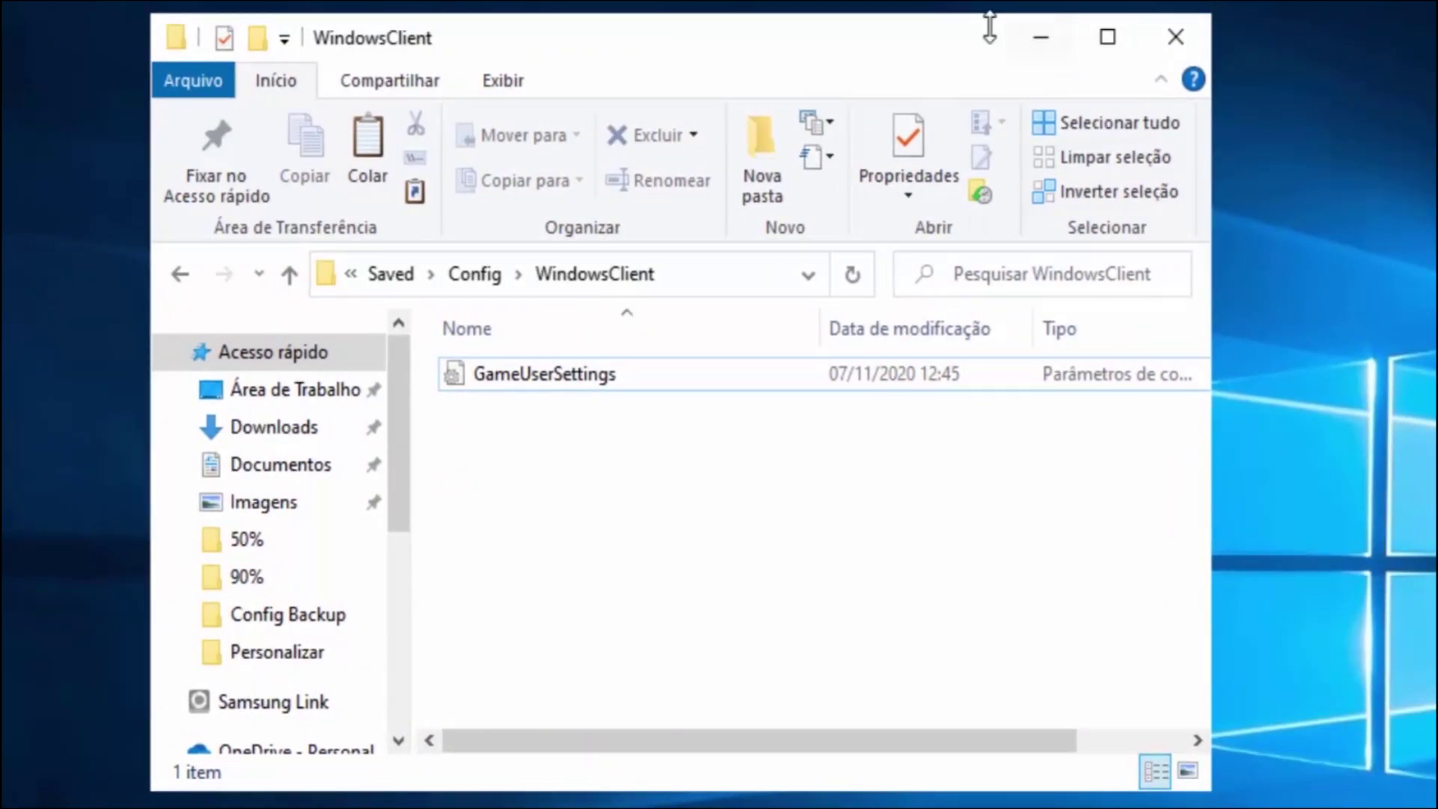
- Minimize the WindowsClient window and copy the GameUserSettings file from the Config Backup folder in Fortnite MAXFPS
click(1004, 24)
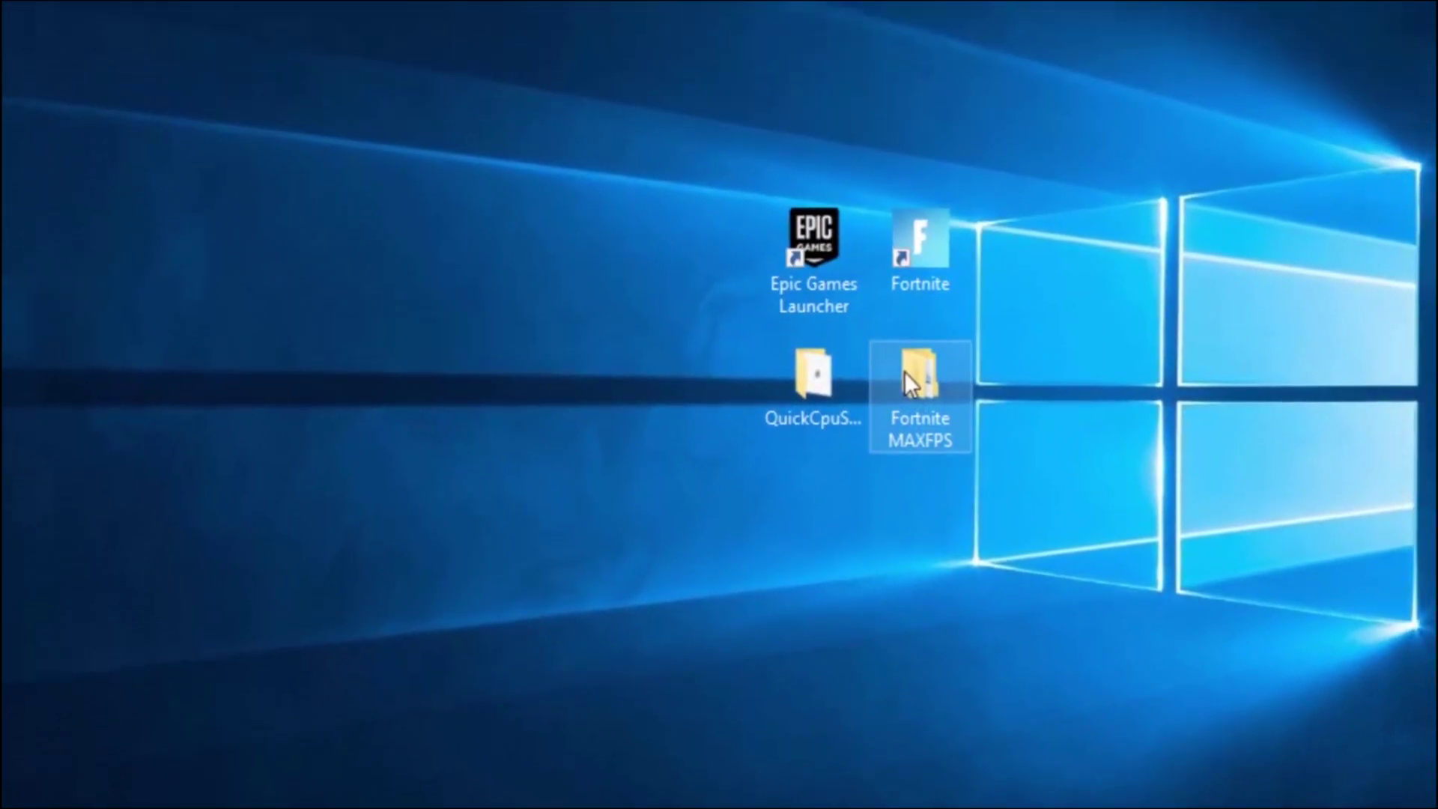
double_click(908, 382)
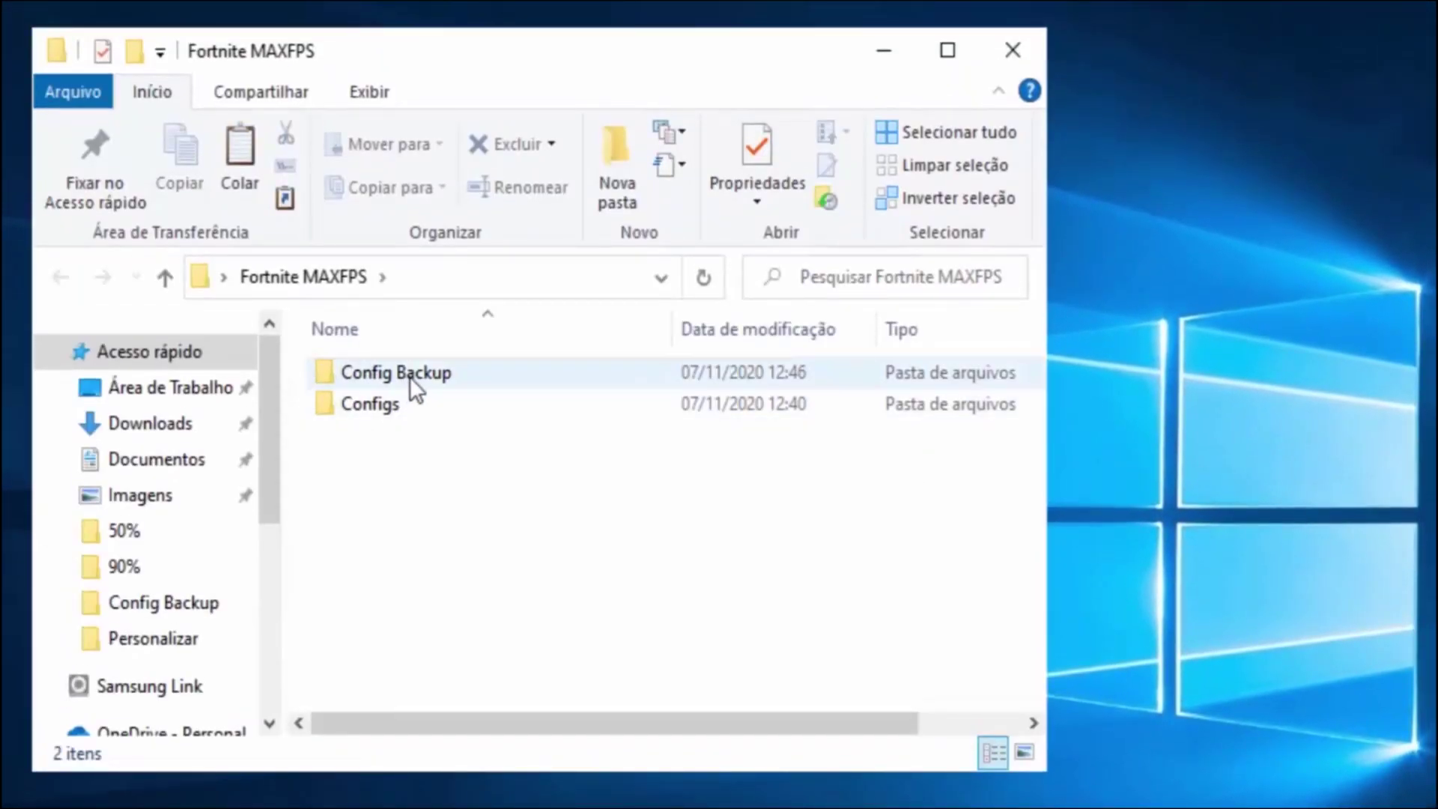
click(411, 378)
double_click(410, 376)
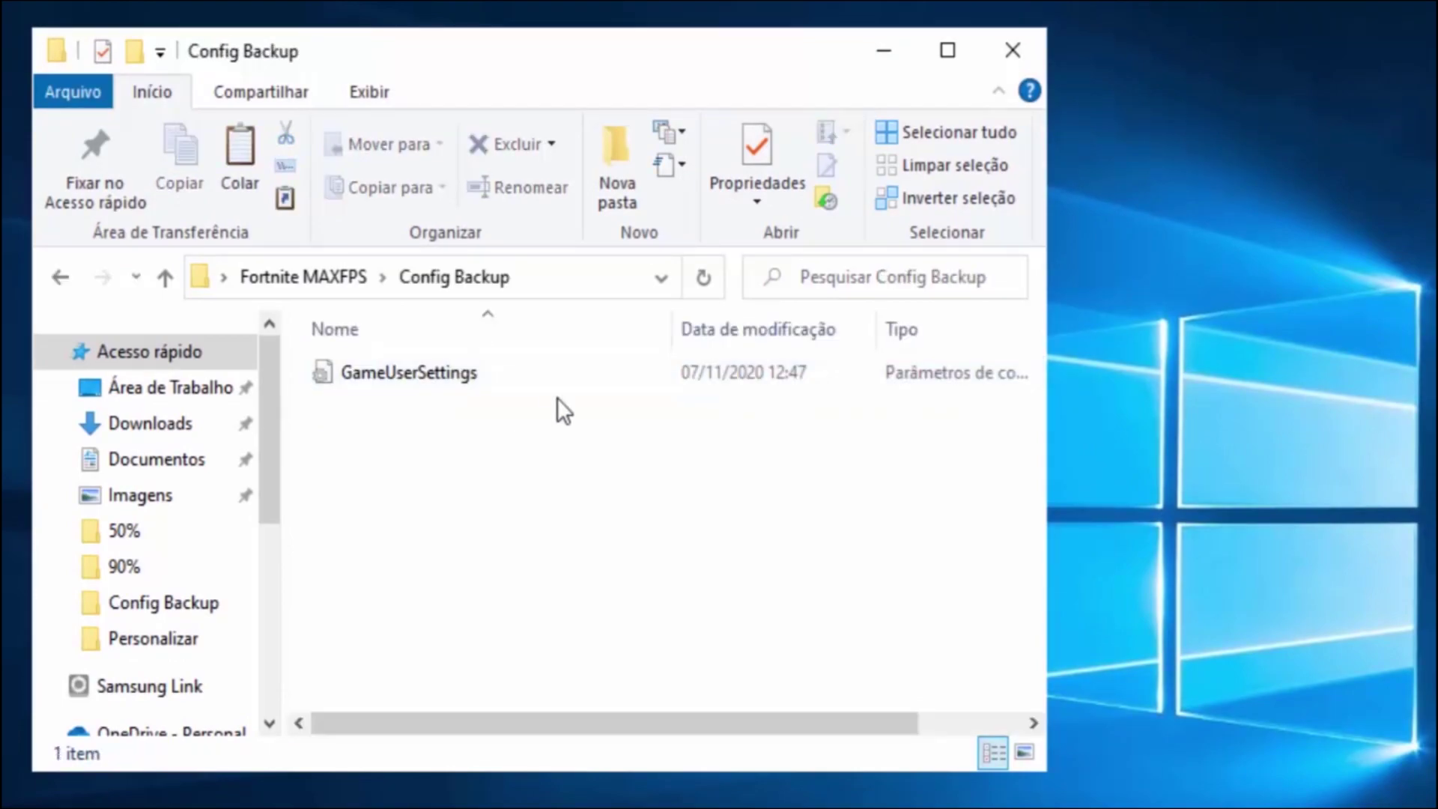
click(438, 366)
right_click(438, 366)
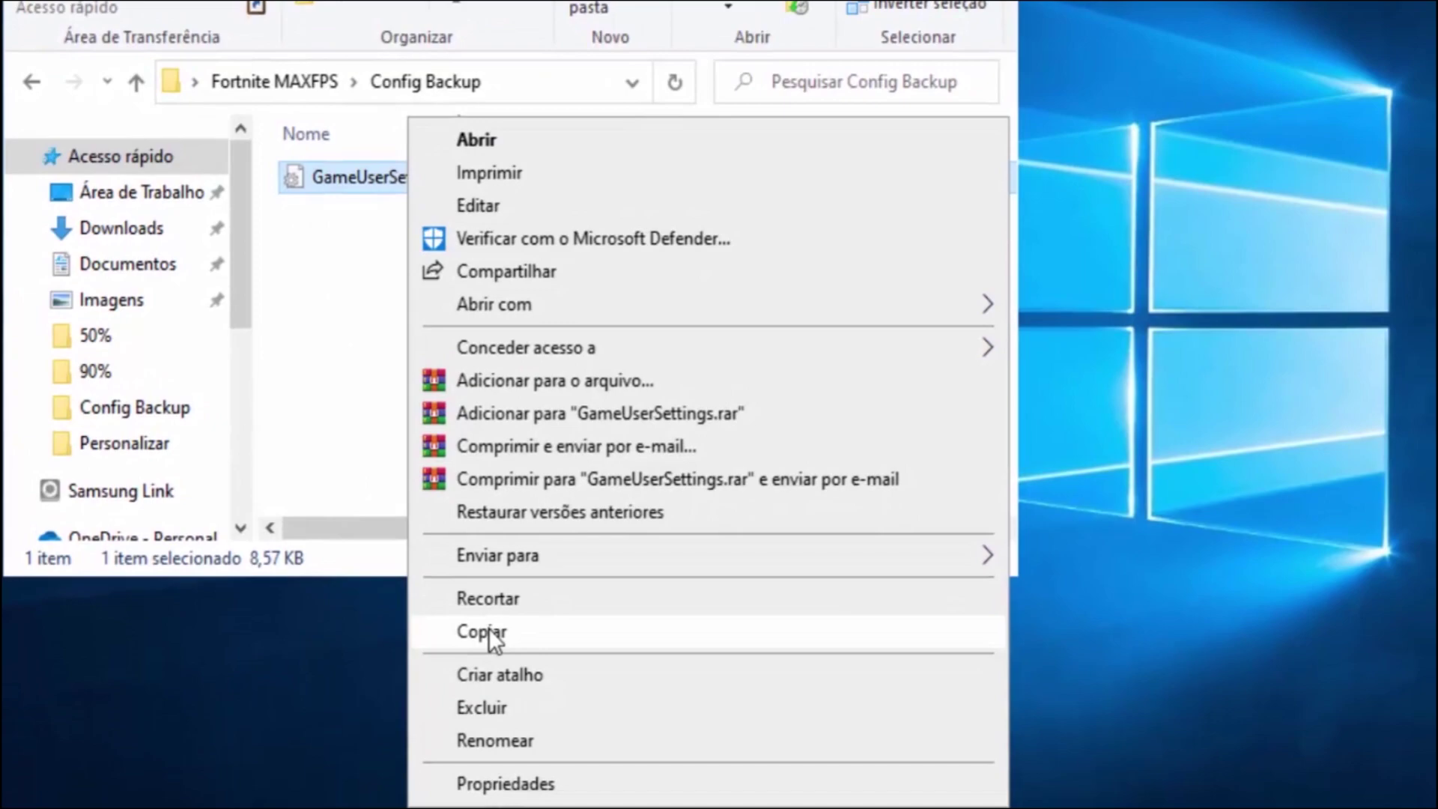
click(491, 636)
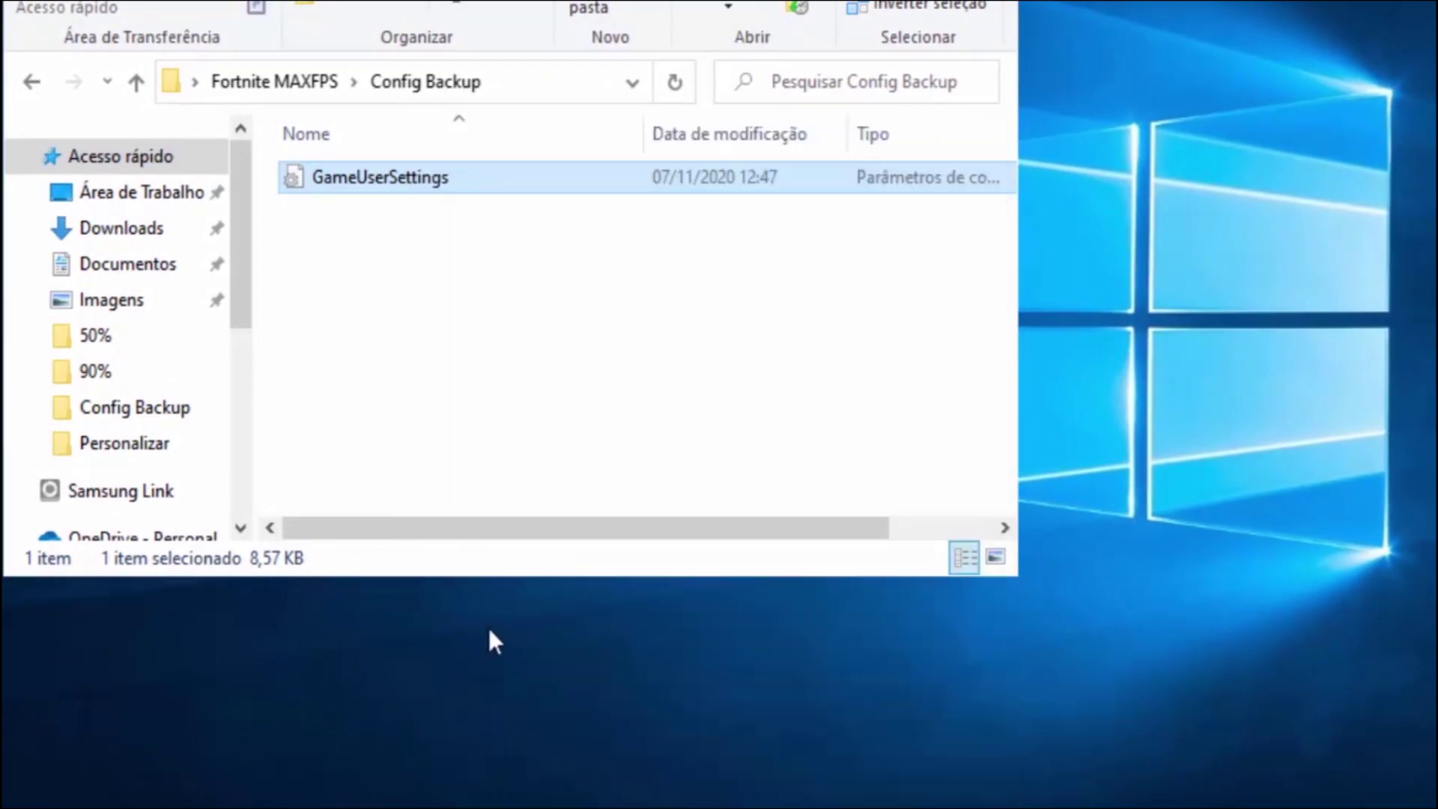
- Return to the WindowsClient folder, bring up the paste option and dismiss it, and put both folder windows away
mouse_move(398, 807)
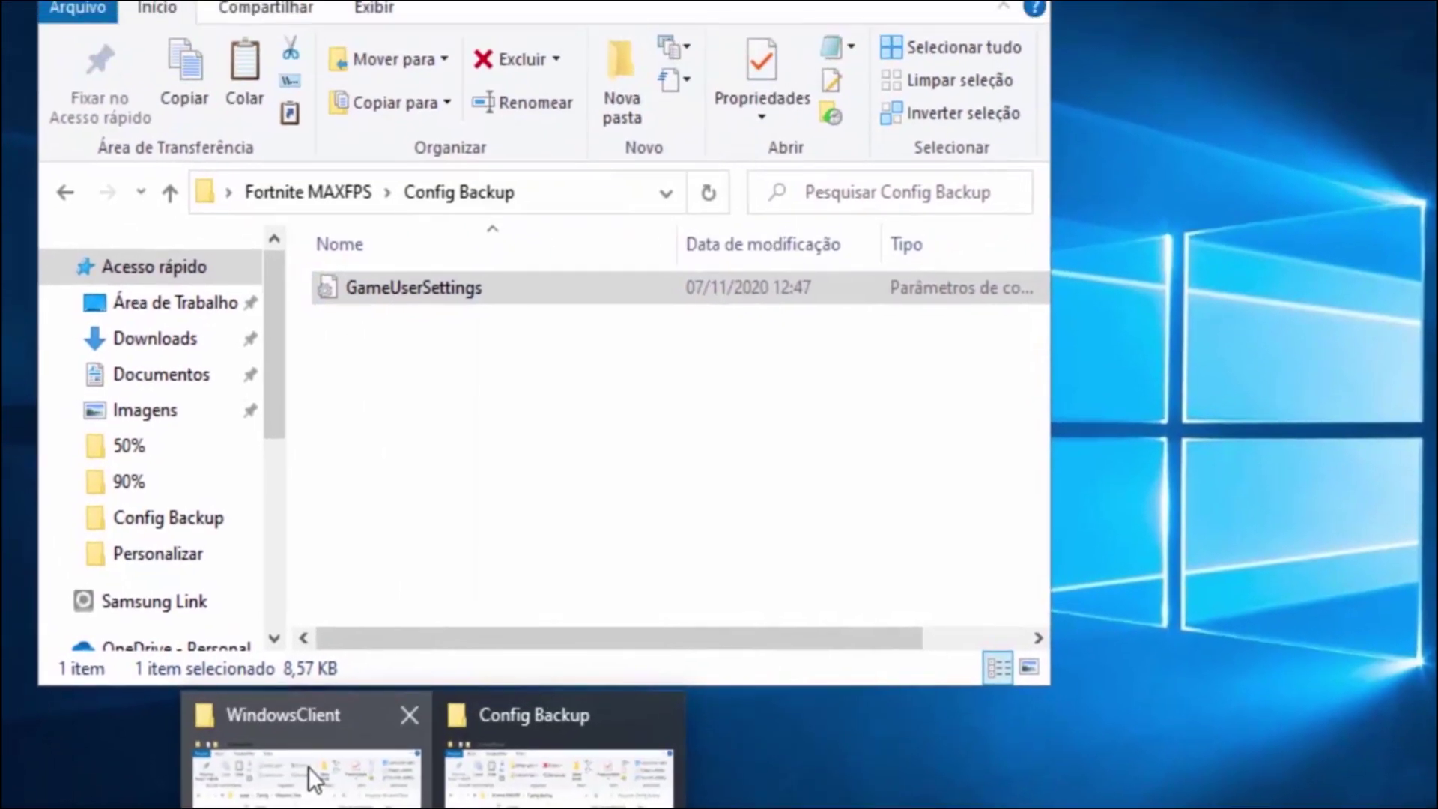
click(334, 660)
right_click(555, 442)
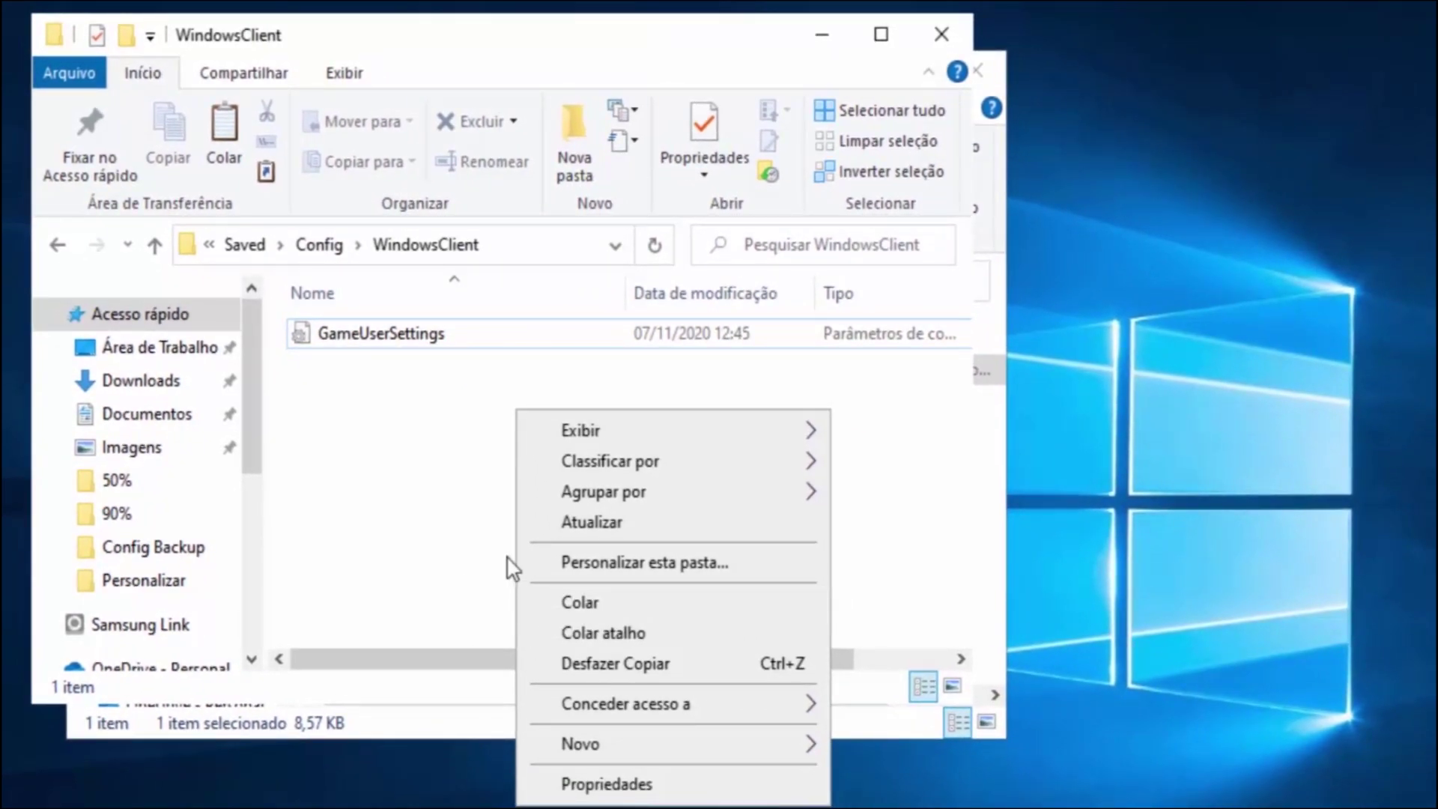
click(454, 551)
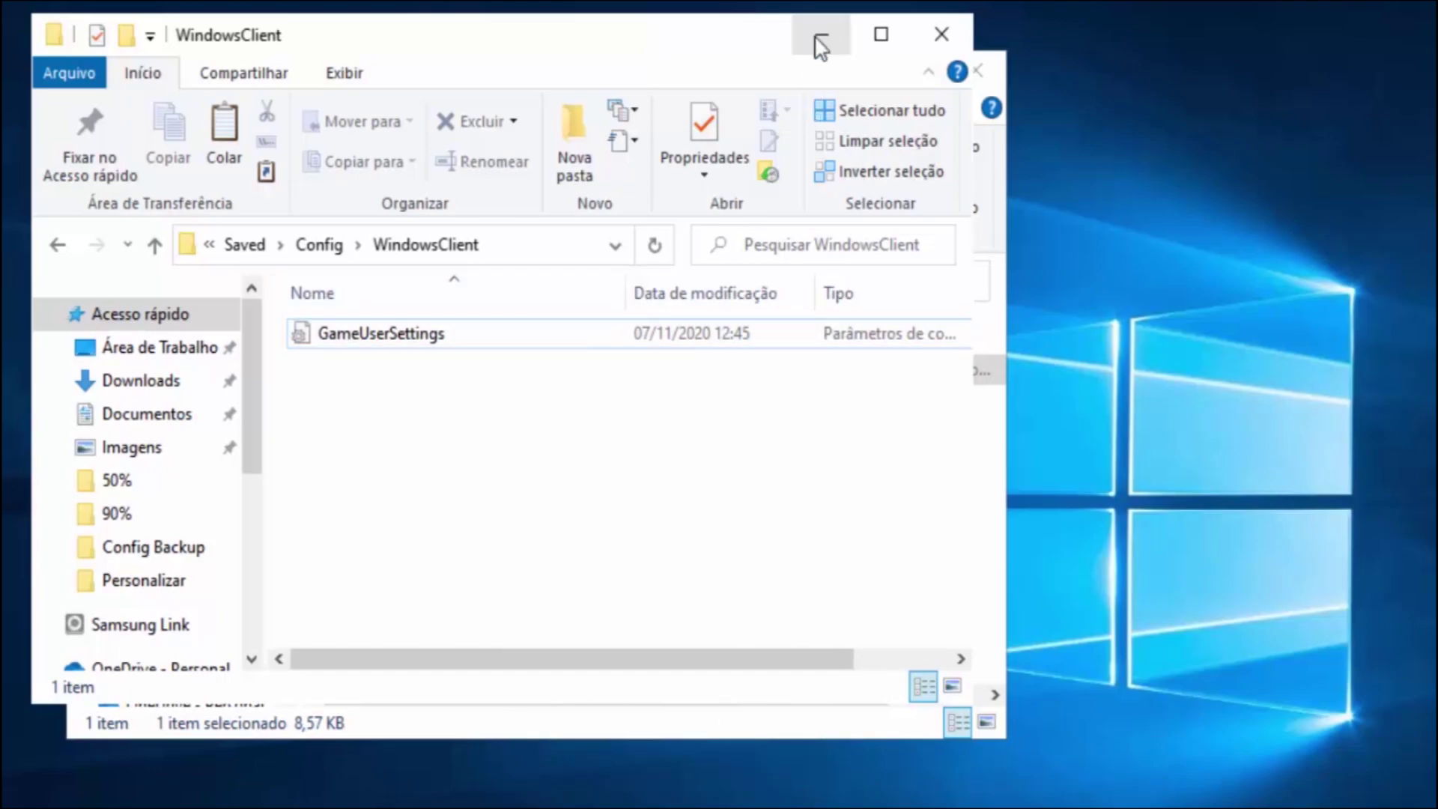
click(821, 34)
click(976, 73)
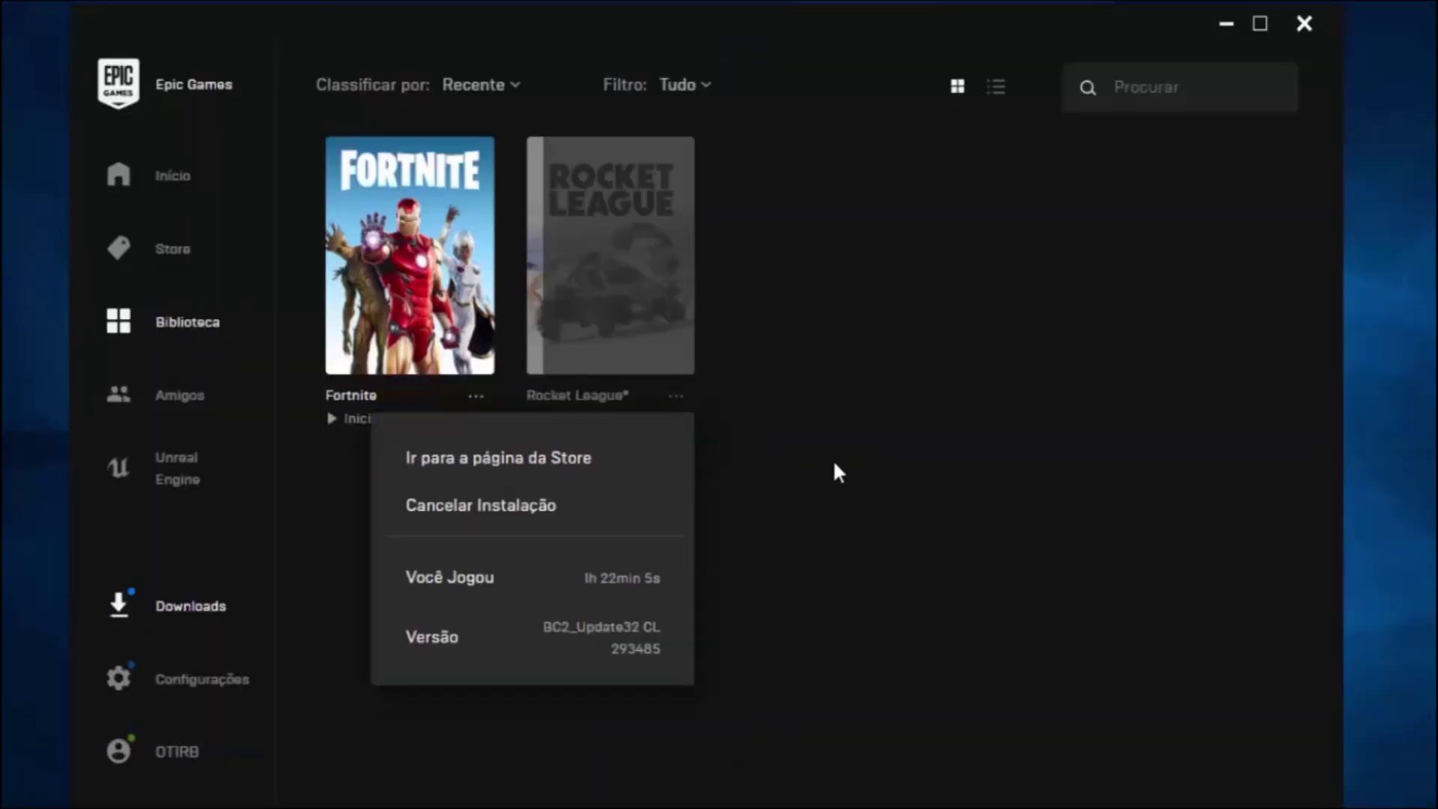
- Dismiss Fortnite's library options and expand the FORTNITE entry under Gerenciar Jogos in the launcher's Configurações
click(836, 471)
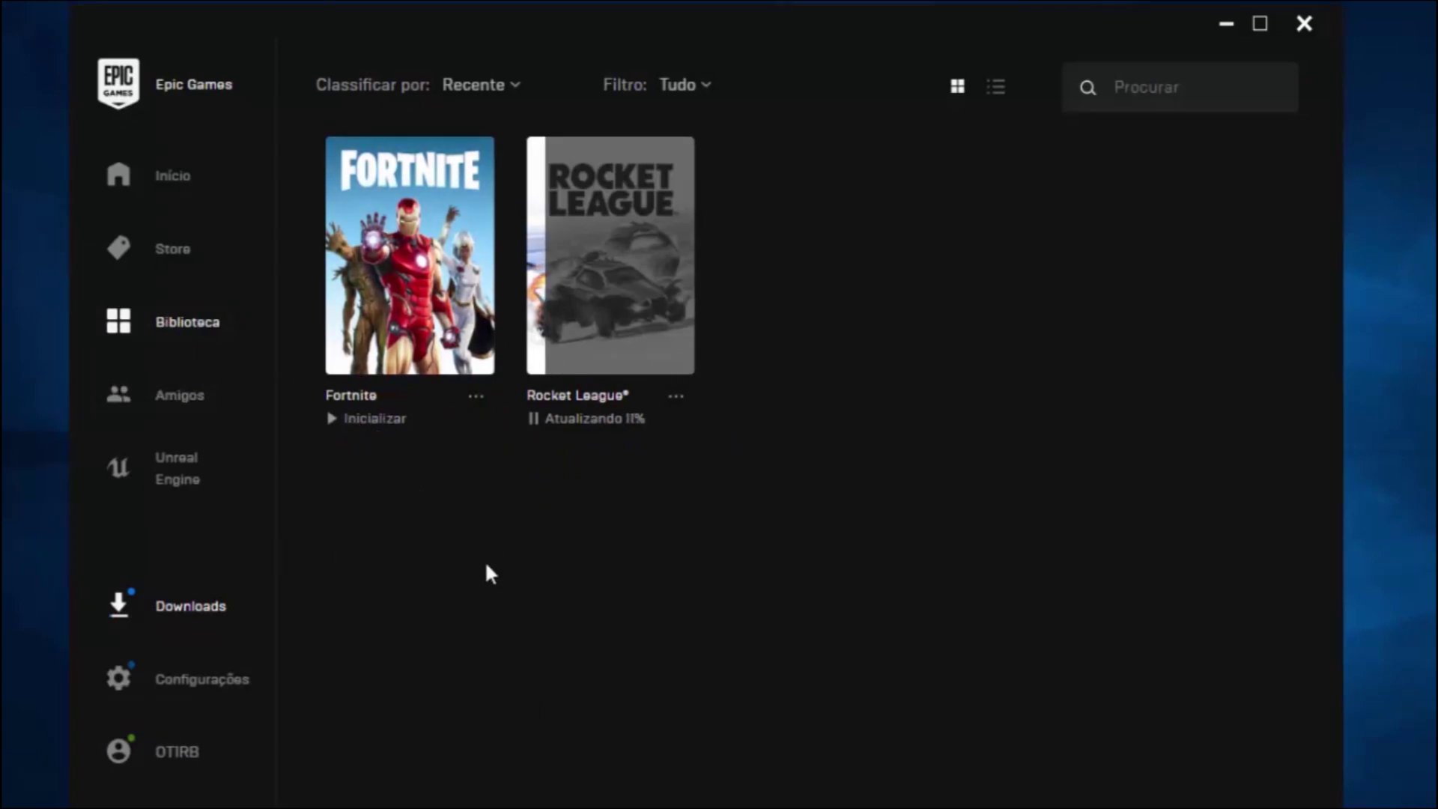
click(196, 677)
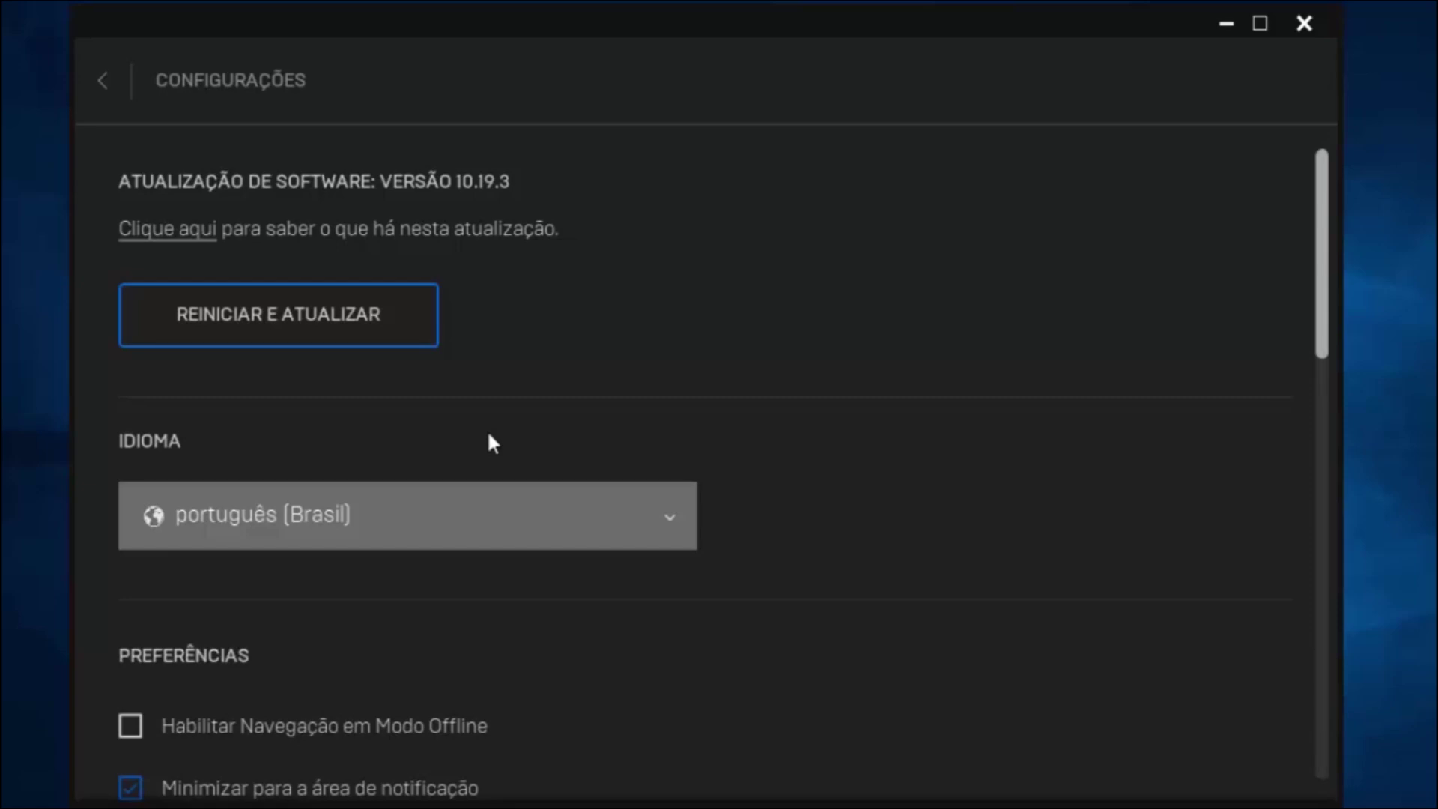
scroll(469, 513, down, 5)
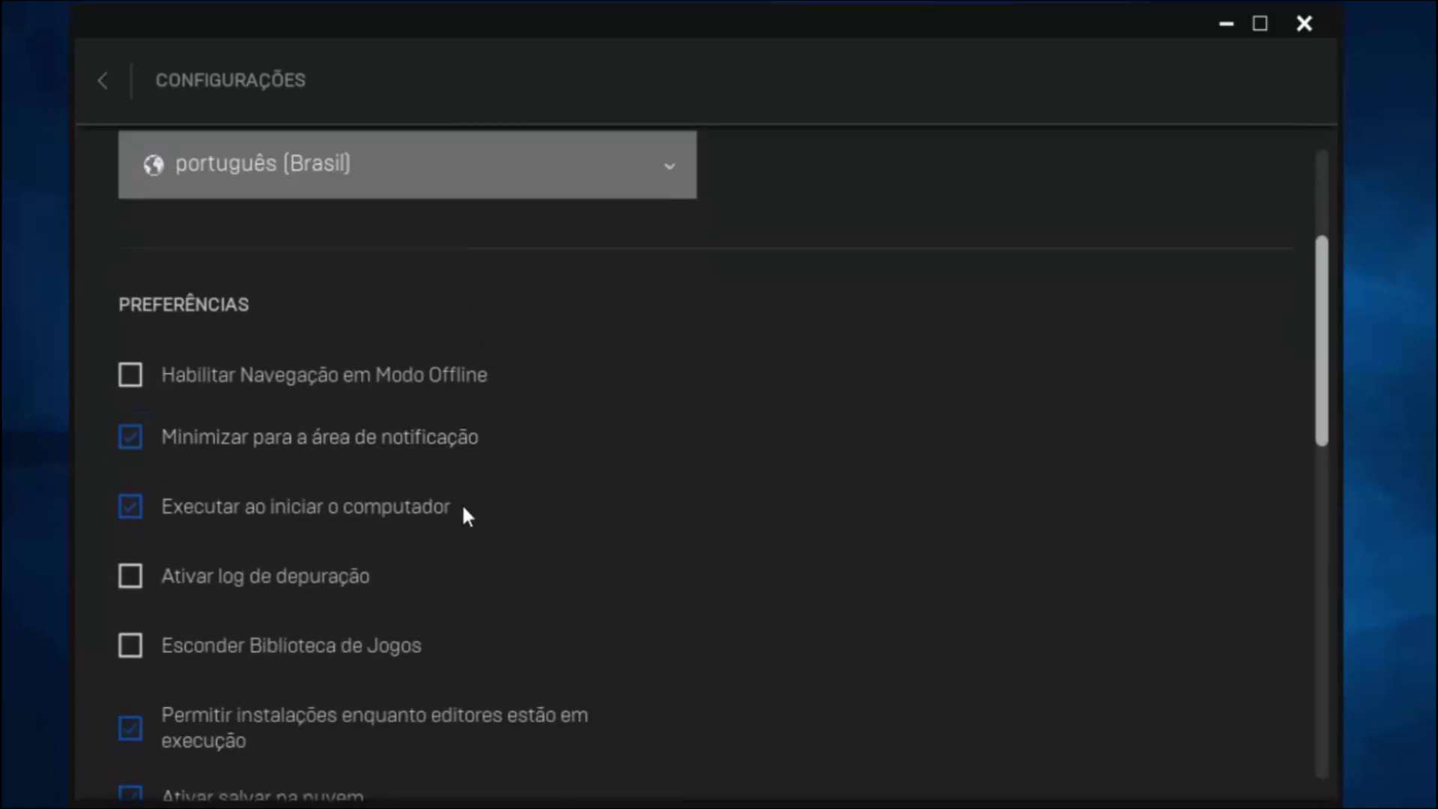
scroll(461, 508, down, 15)
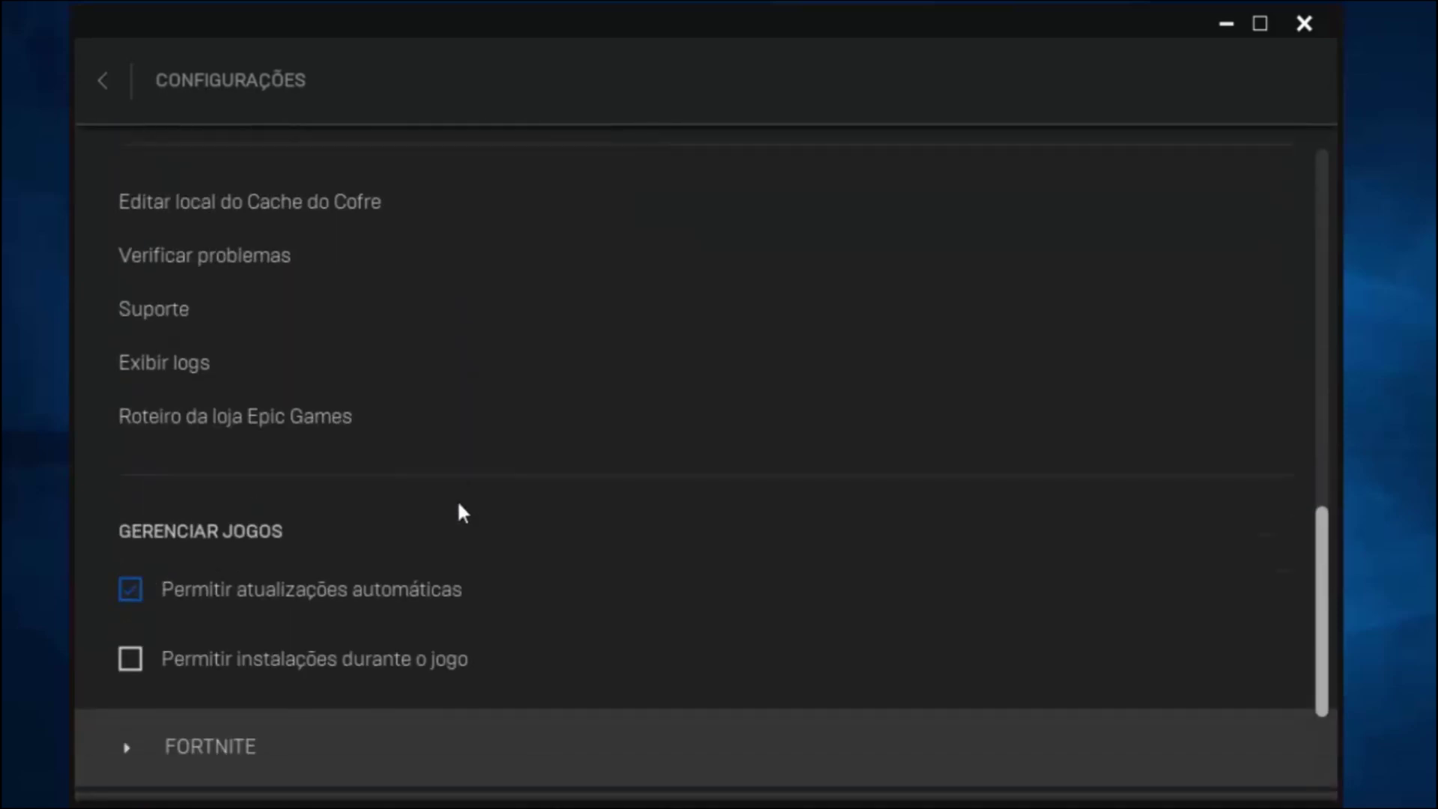
scroll(462, 512, down, 4)
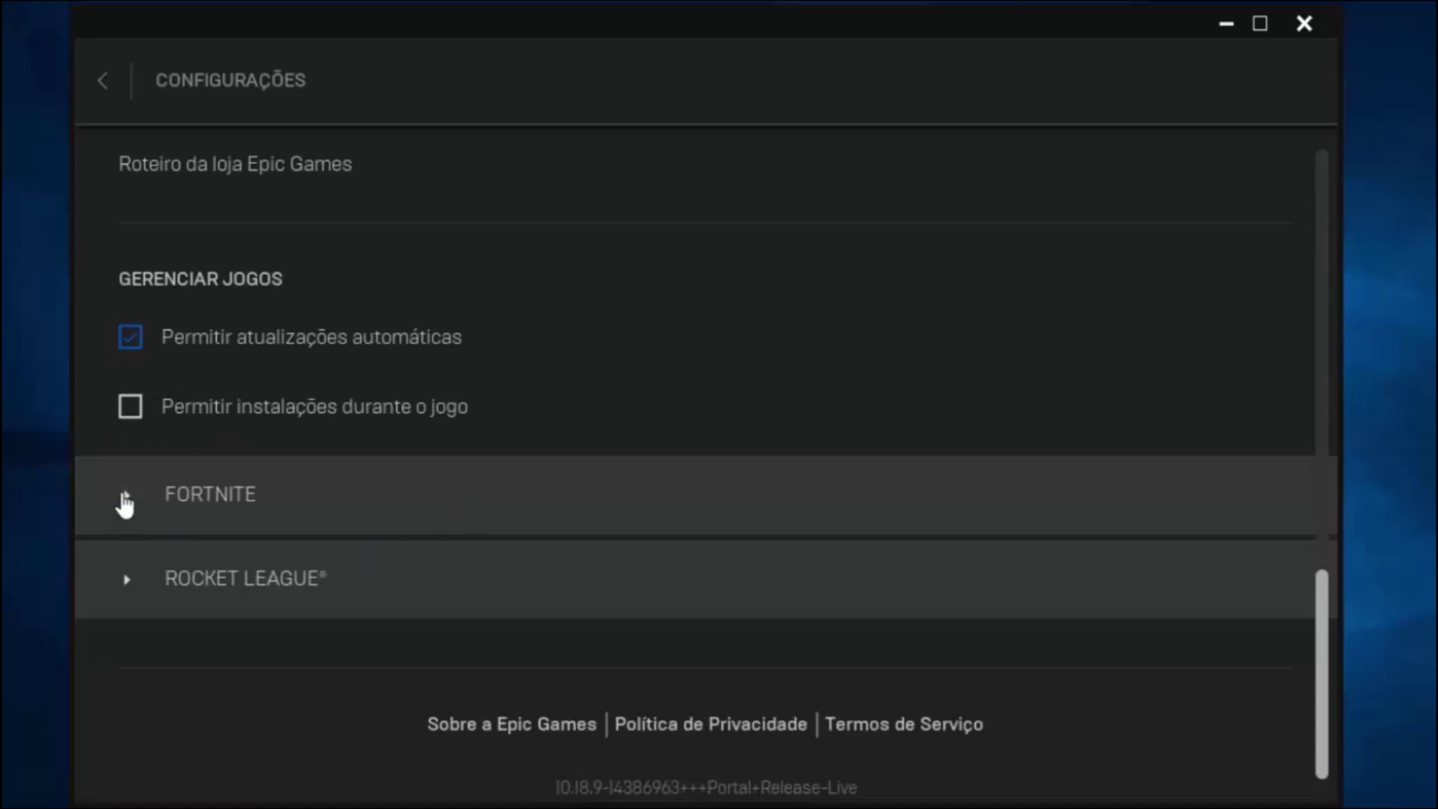
click(129, 513)
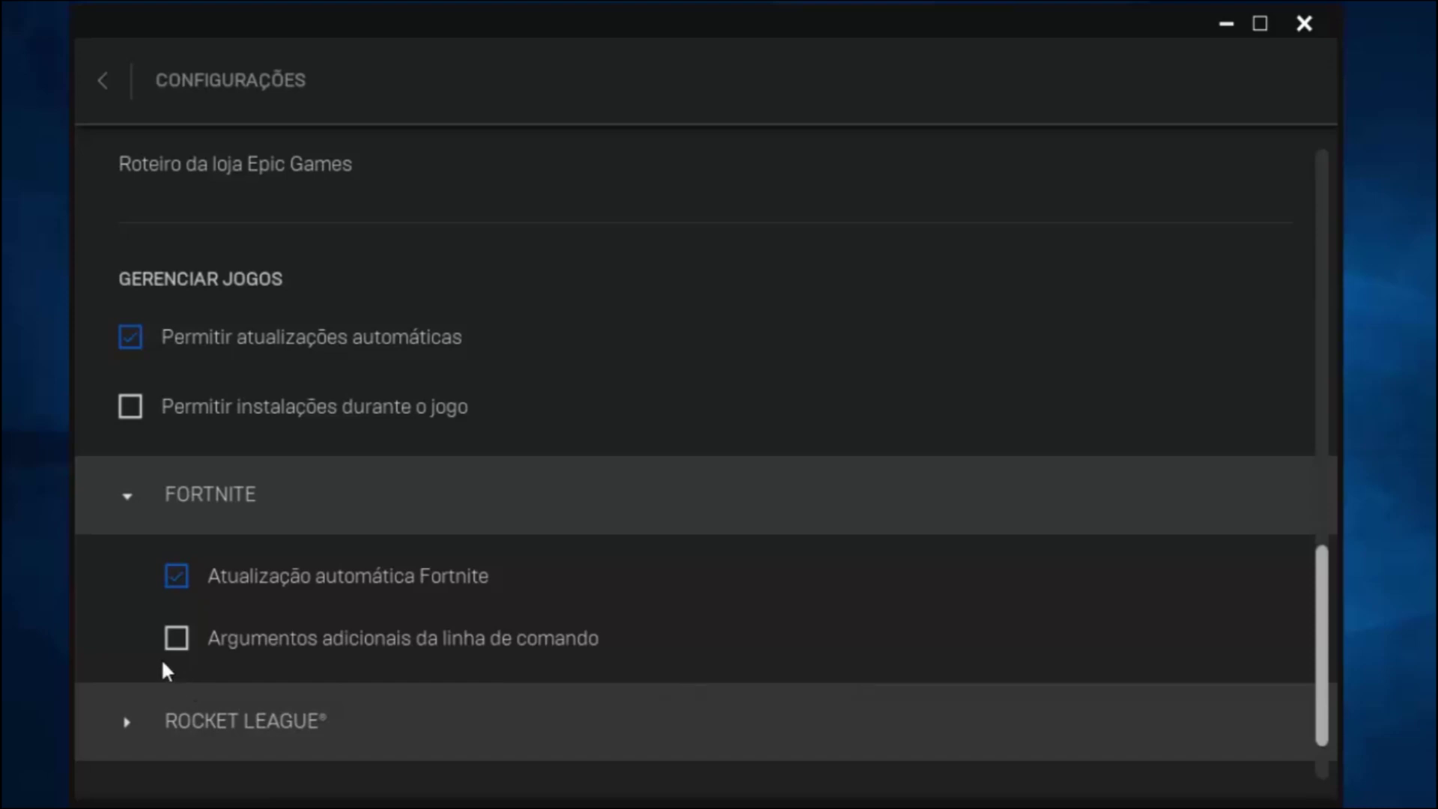
- Enable Fortnite's additional command-line arguments (Argumentos adicionais da linha de comando), set them to -high, and collapse the entry
click(177, 643)
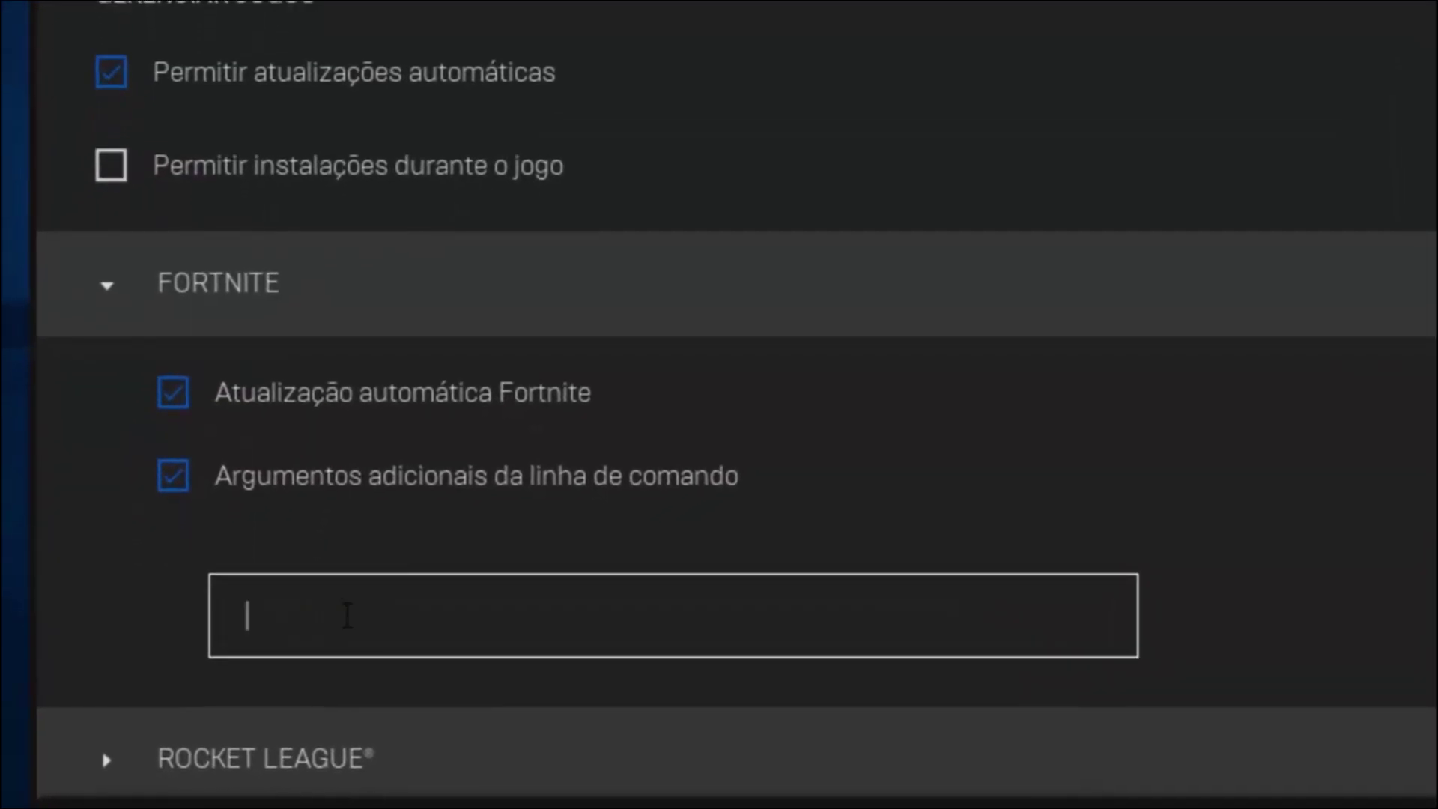
click(348, 616)
text(-high)
drag(309, 612, 244, 614)
click(344, 620)
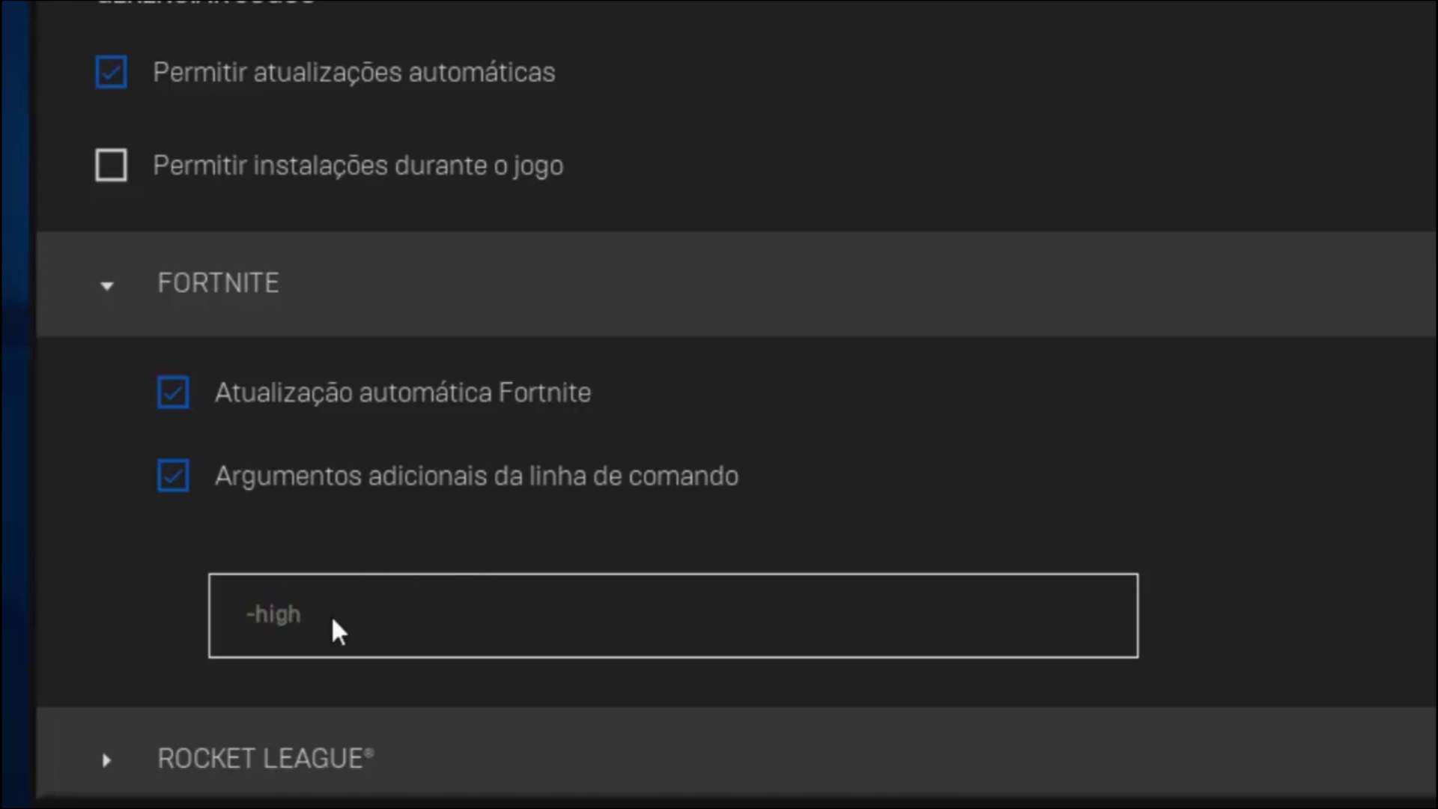
click(107, 284)
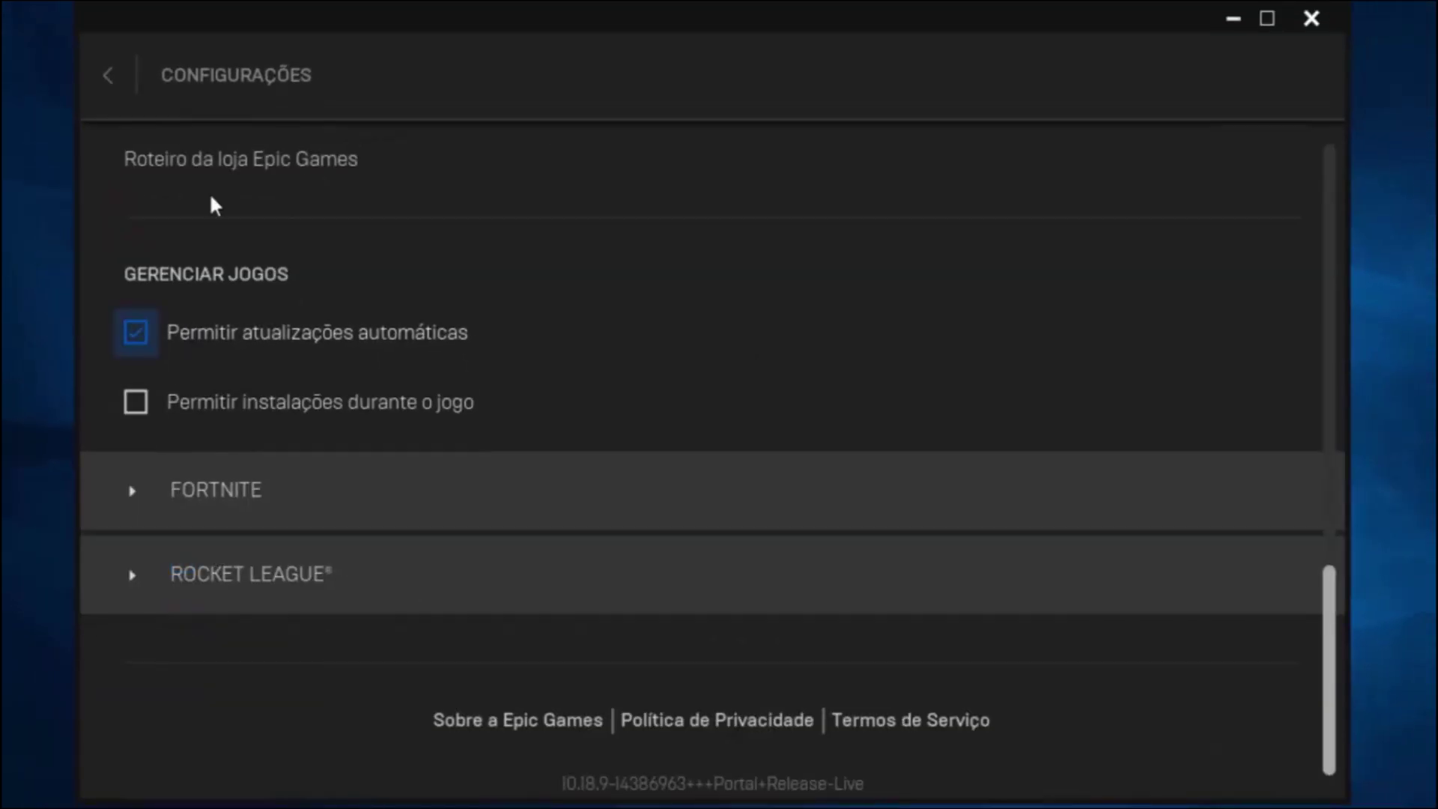
- Return to the library, launch Fortnite and bring up the game's video settings
click(109, 75)
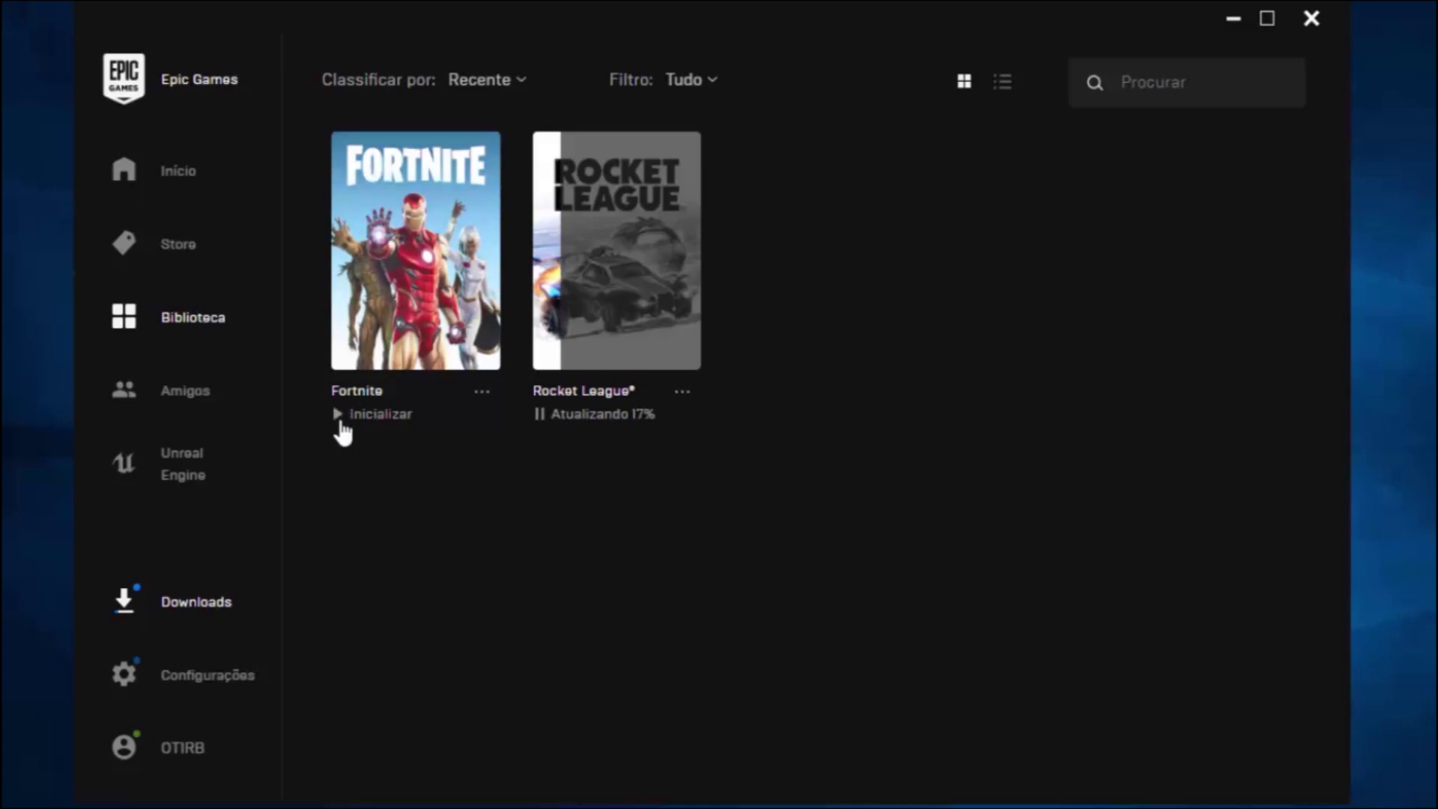
click(341, 419)
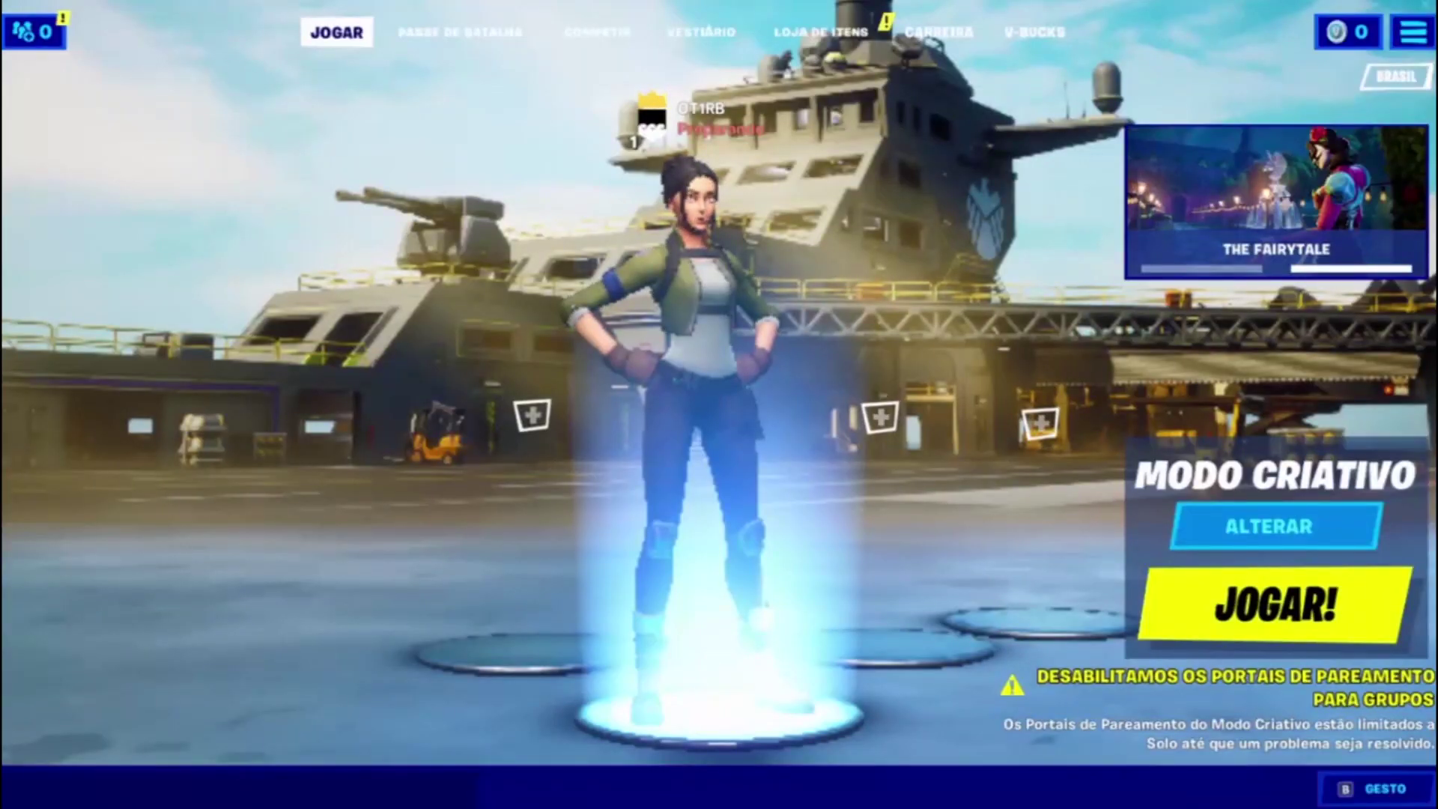
key(Escape)
key(Return)
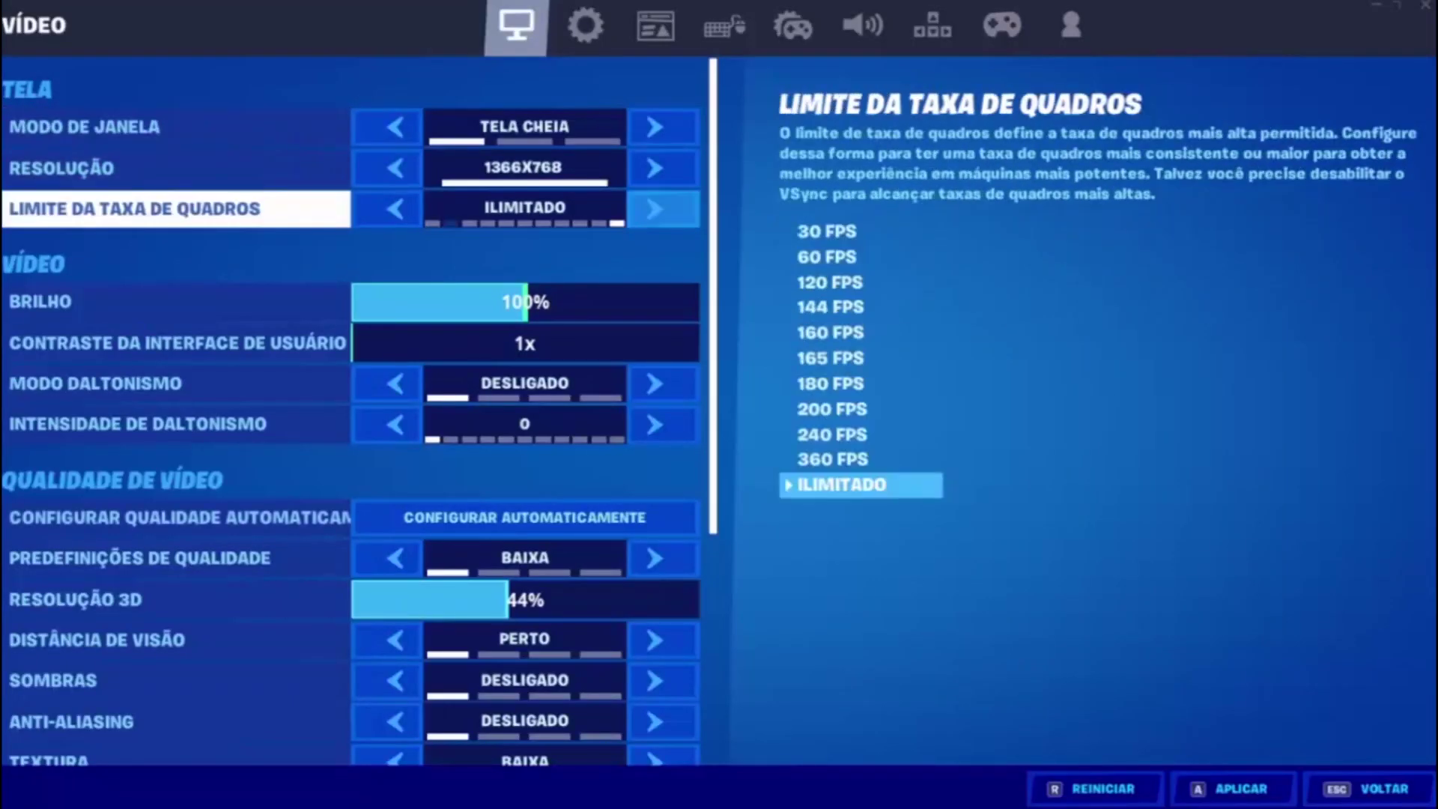
- Review Fortnite's window mode, resolution, frame rate limit and colour-blind settings in the video options
key(Up)
key(Up)
key(Up)
key(Up)
key(Up)
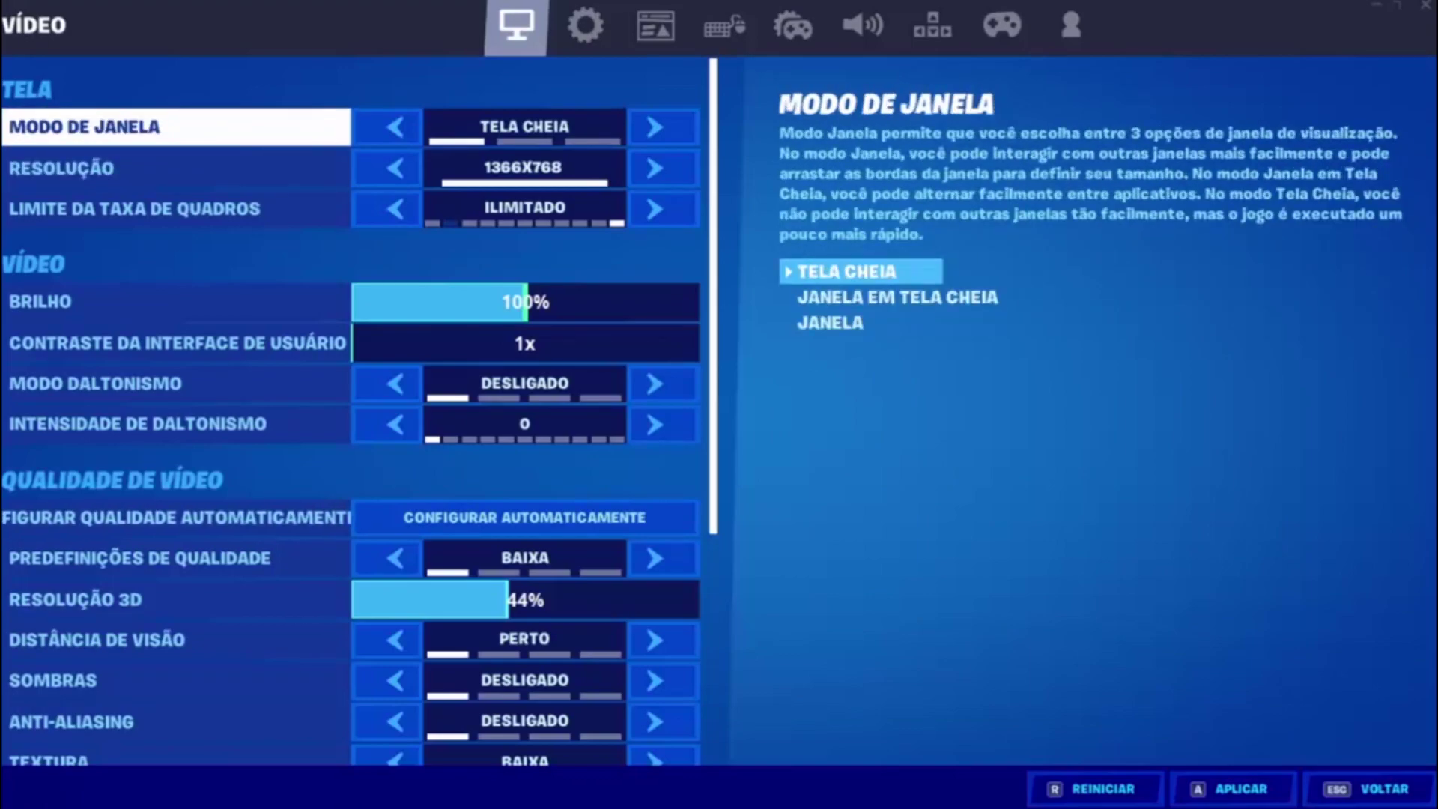
click(175, 168)
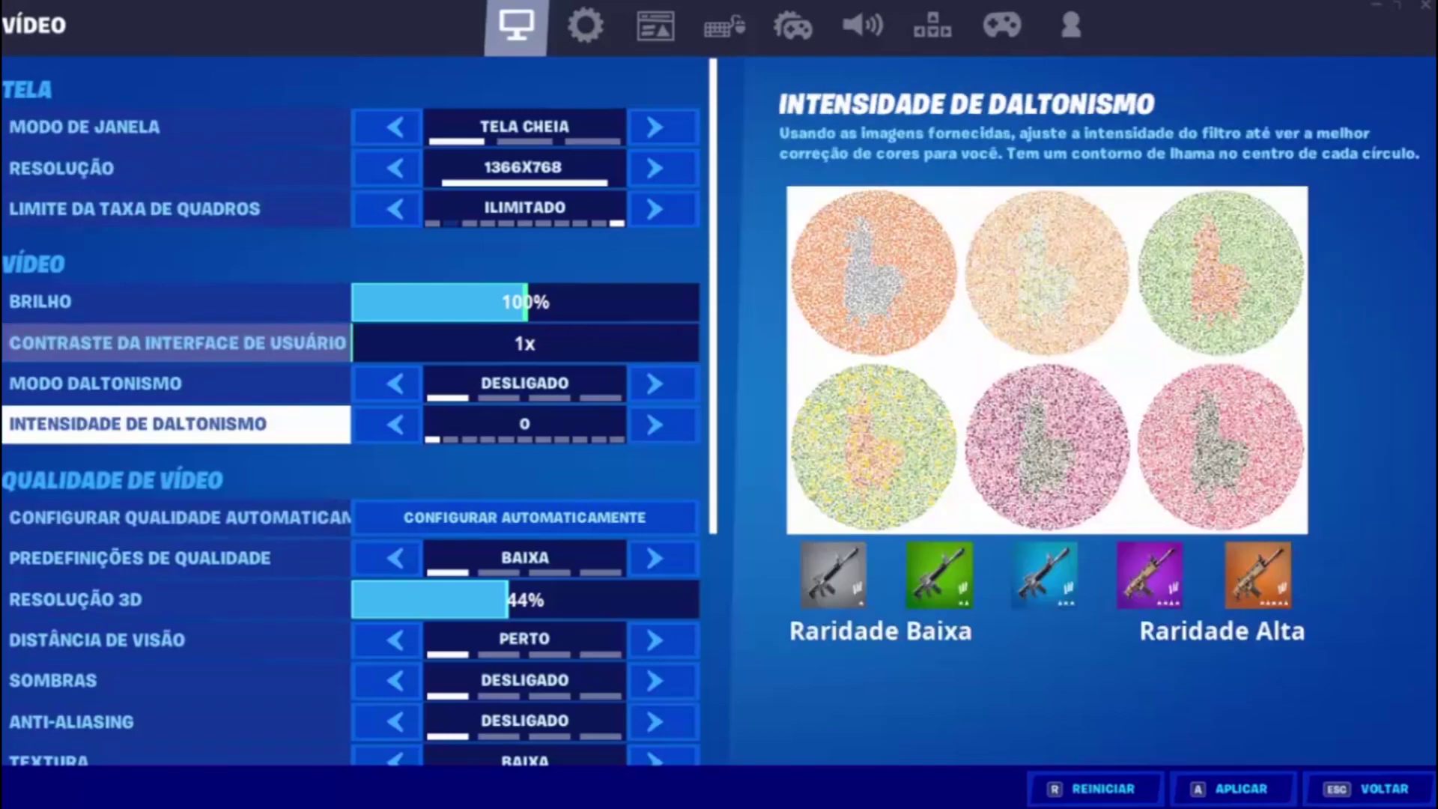
scroll(360, 411, down, 1)
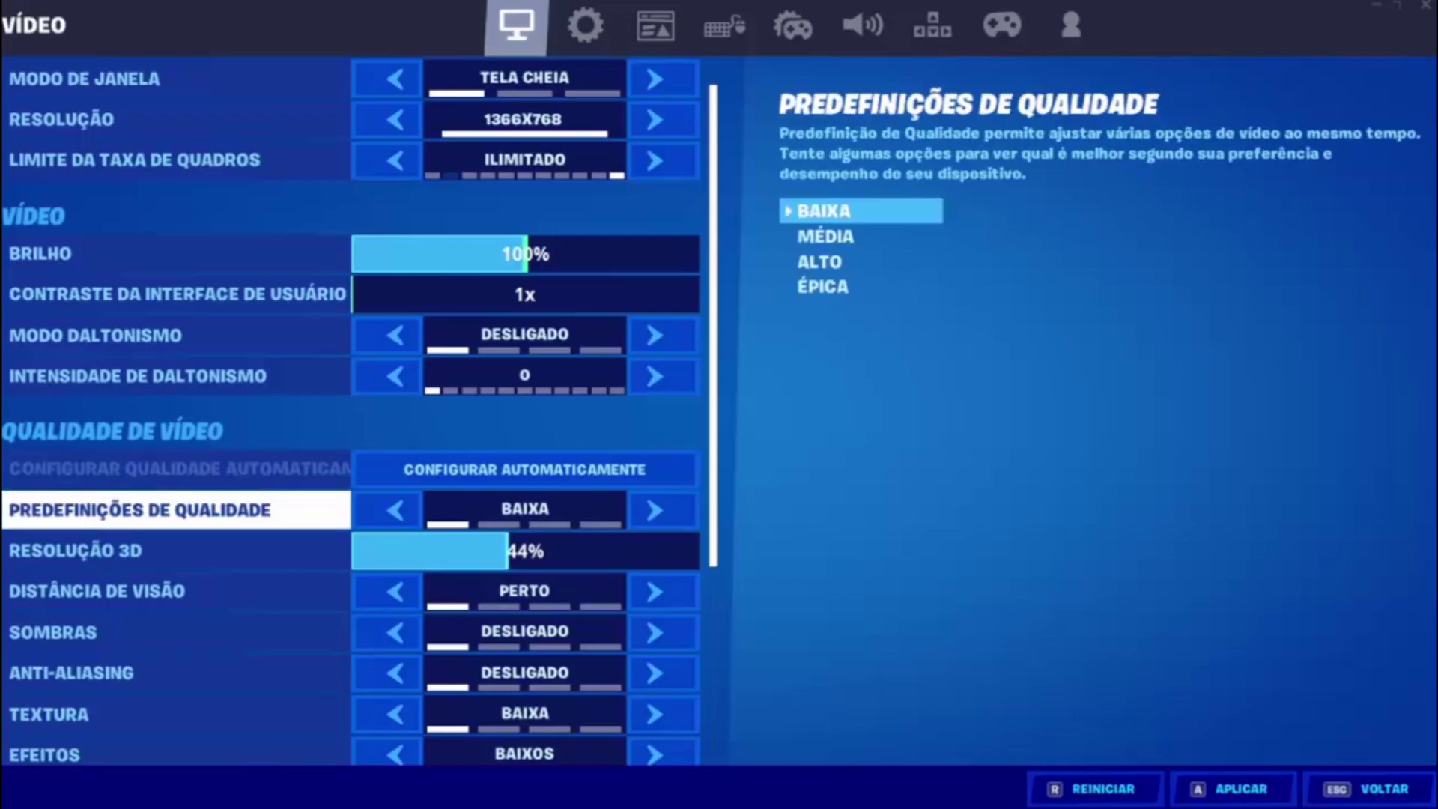
- Cycle the quality preset (Predefinições de Qualidade) down from Épica through Média and leave it at Baixa
click(395, 510)
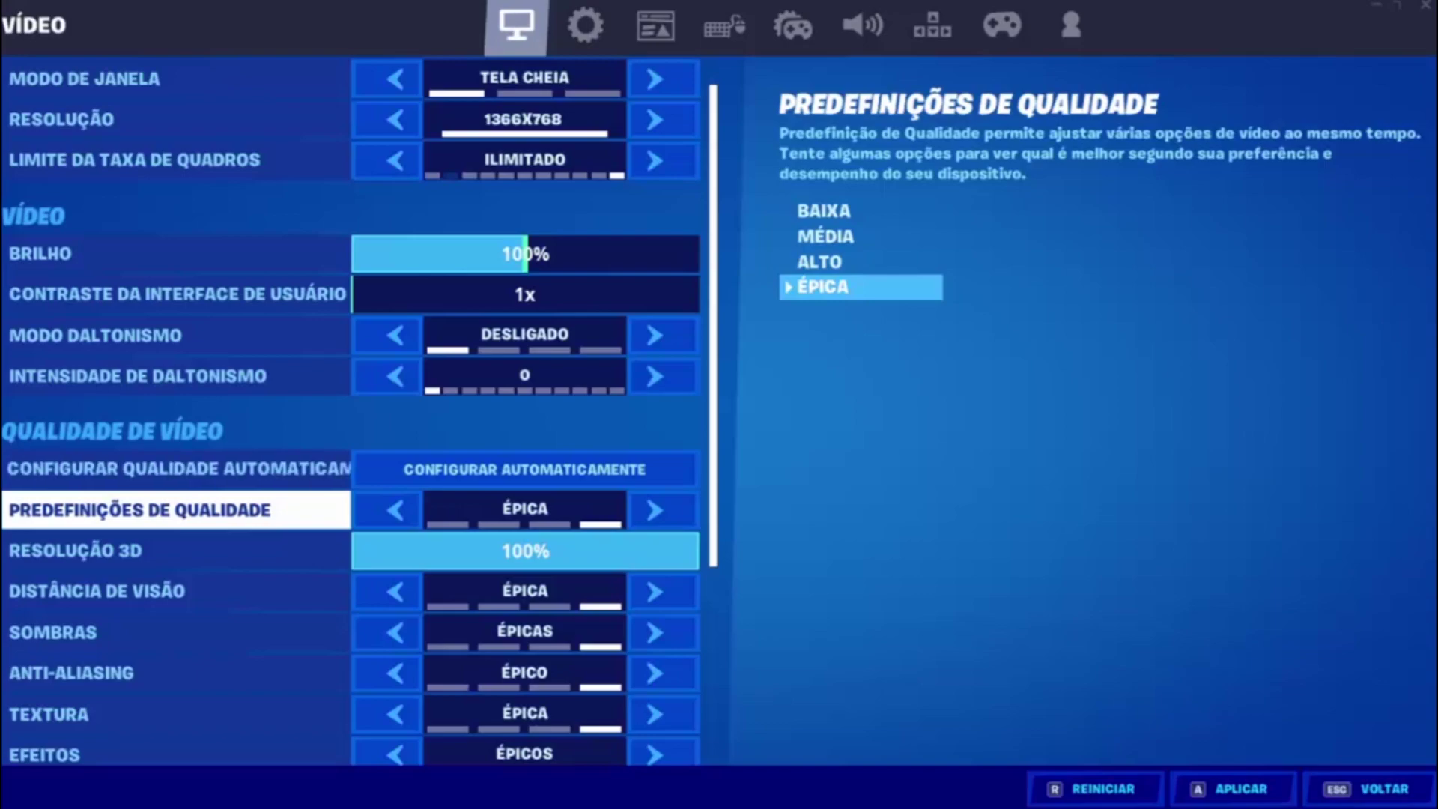
click(395, 510)
click(395, 510)
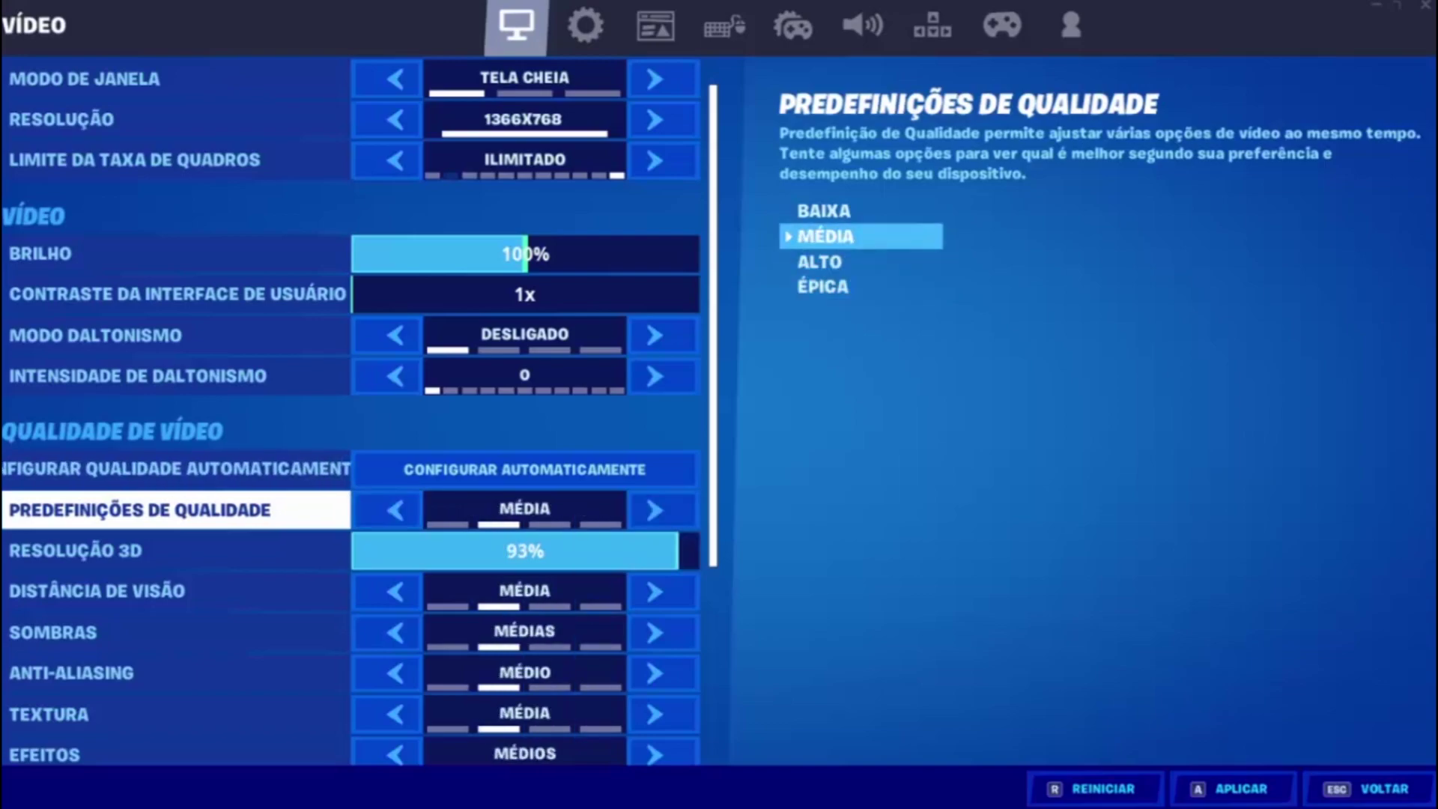
click(396, 510)
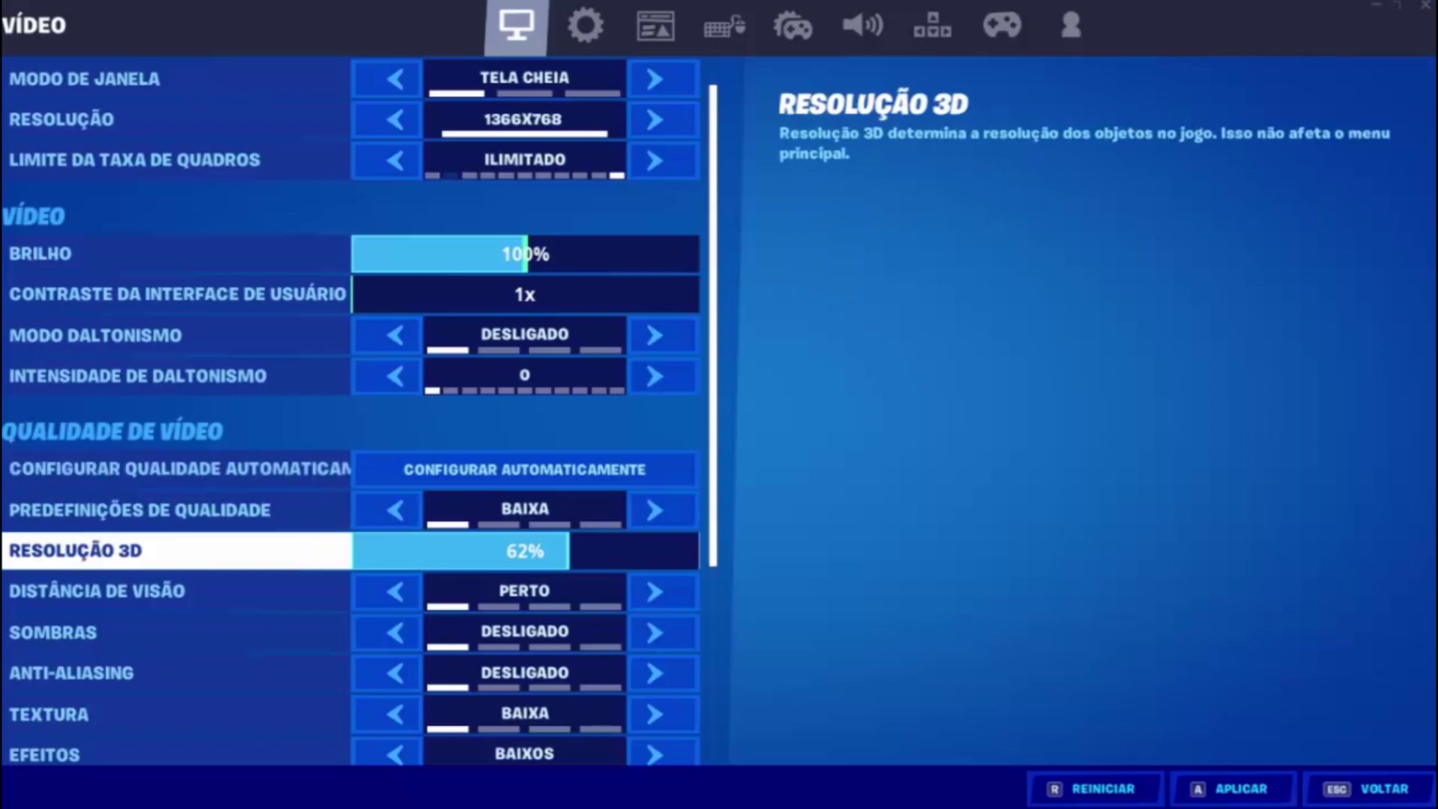
- Lower the 3D resolution (Resolução 3D) to 45%, apply the change and leave the video settings
key(Left)
key(Left)
key(Left)
key(Left)
key(Left)
key(Left)
key(Left)
key(Left)
key(Left)
key(Left)
key(Left)
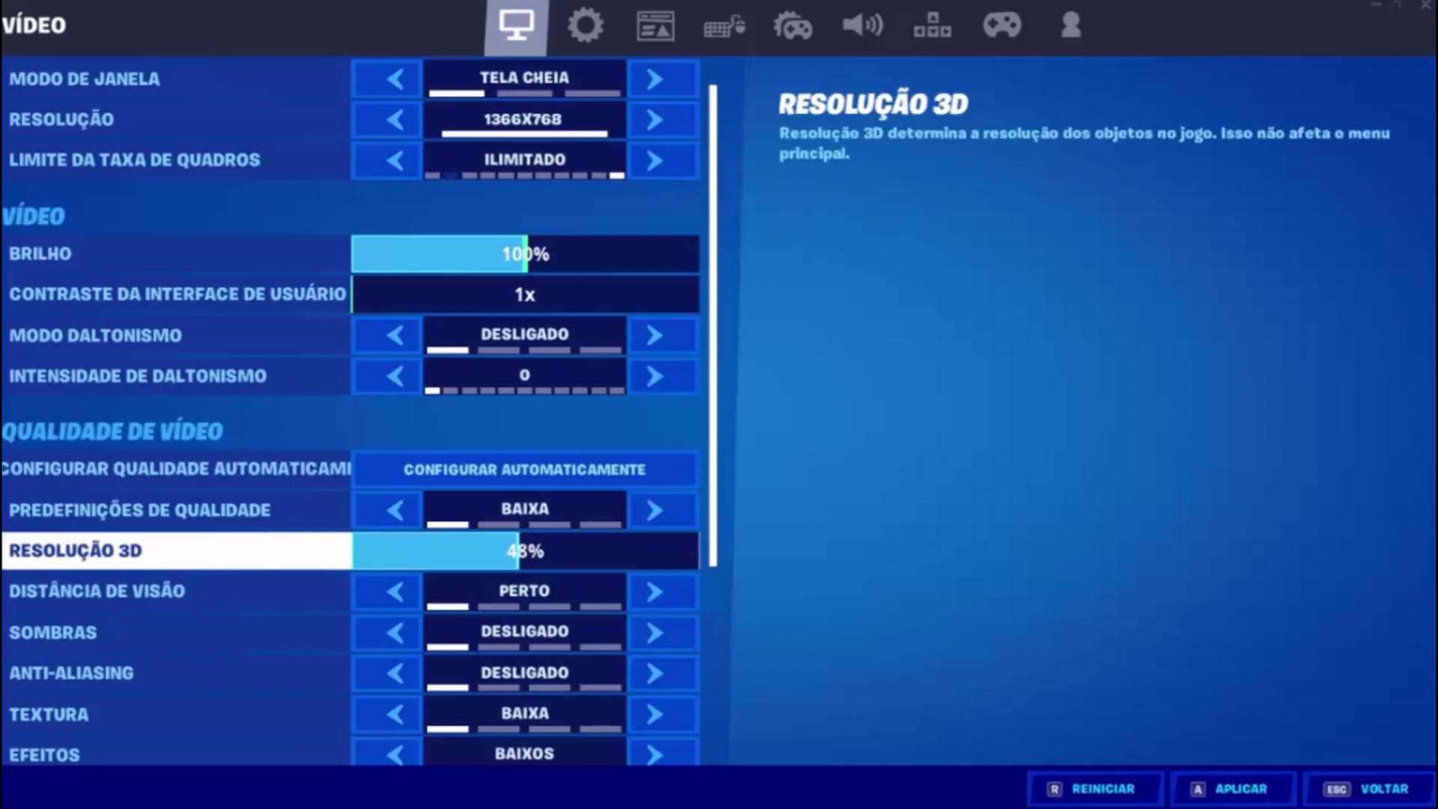
key(Left)
key(Left)
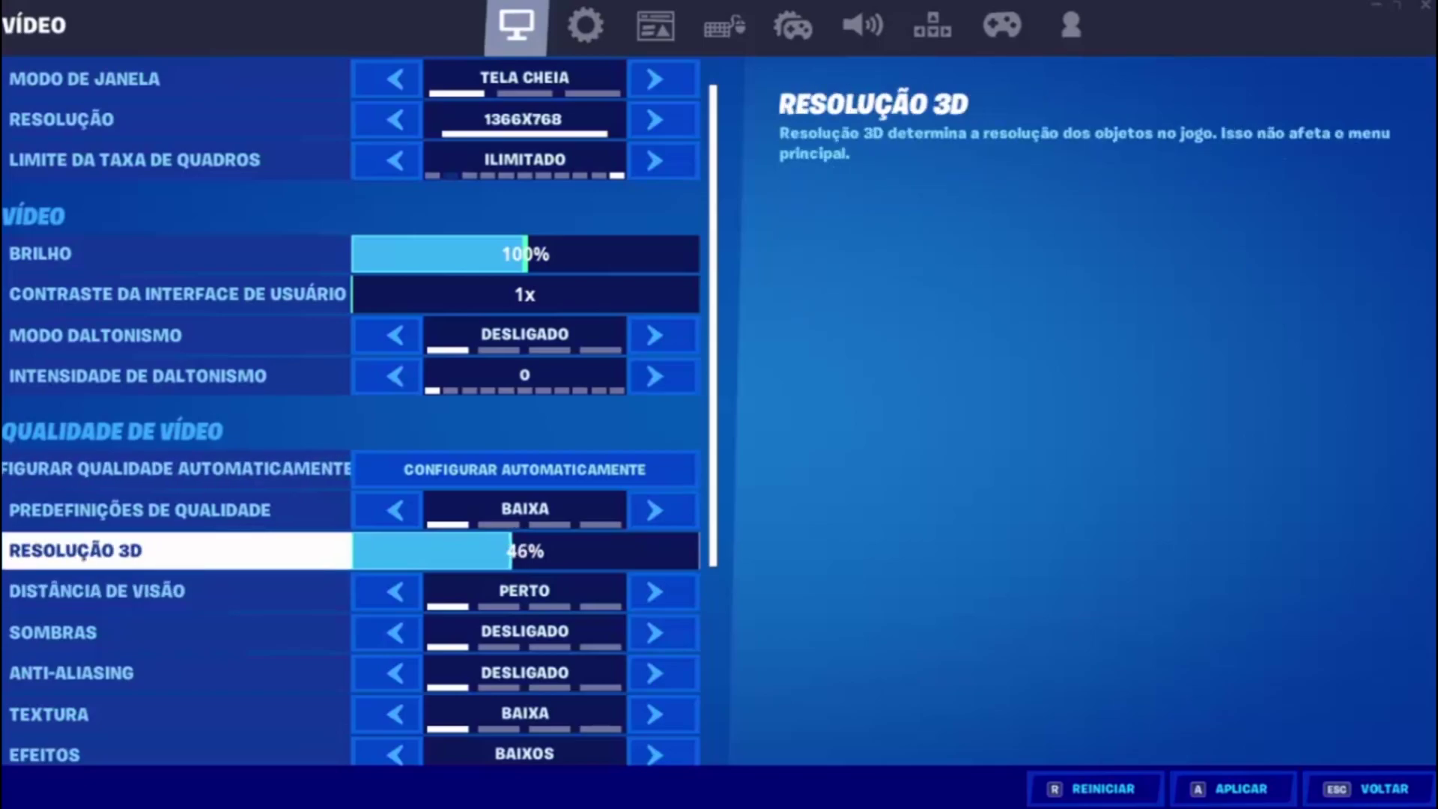
key(Up)
key(Down)
key(Down)
key(Up)
key(Up)
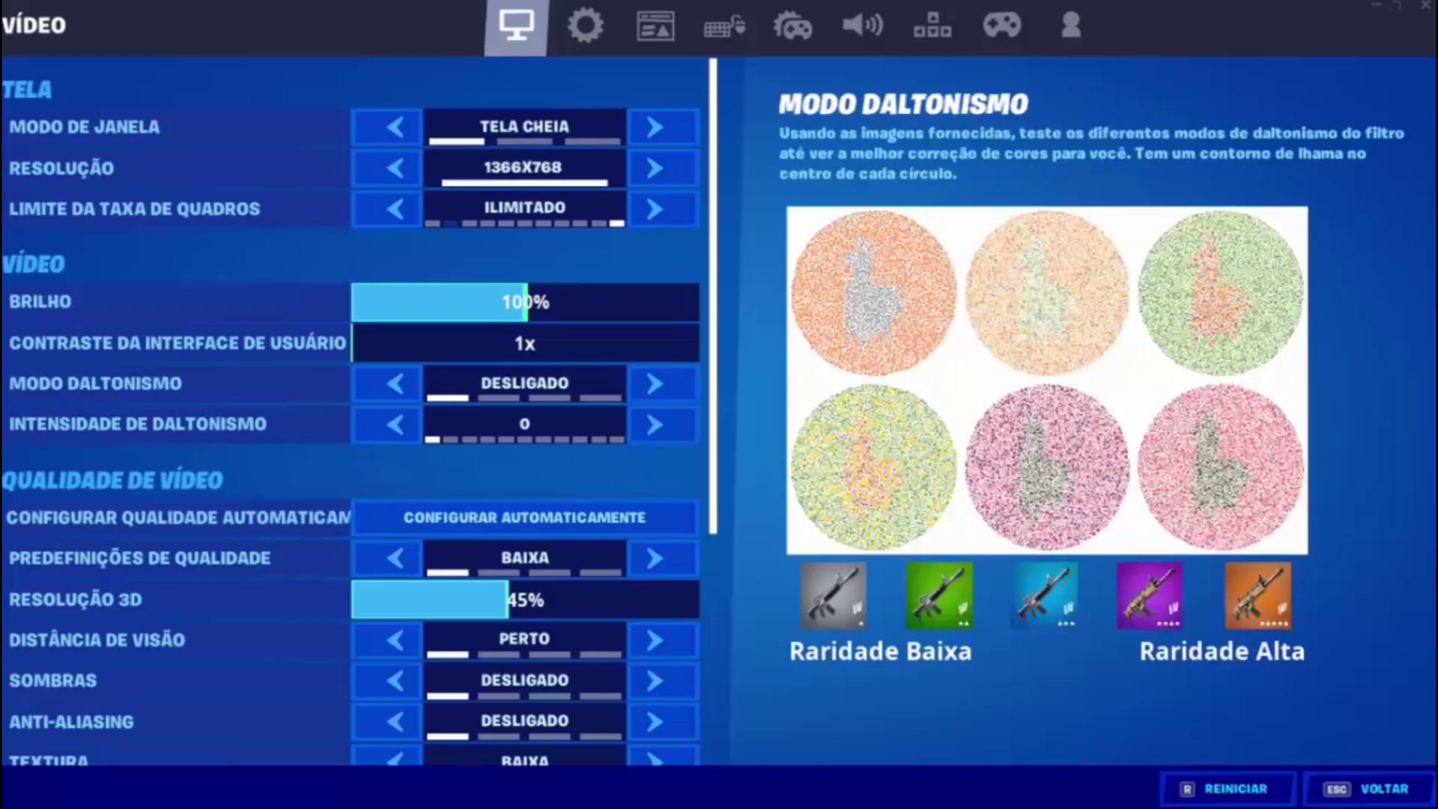
key(Escape)
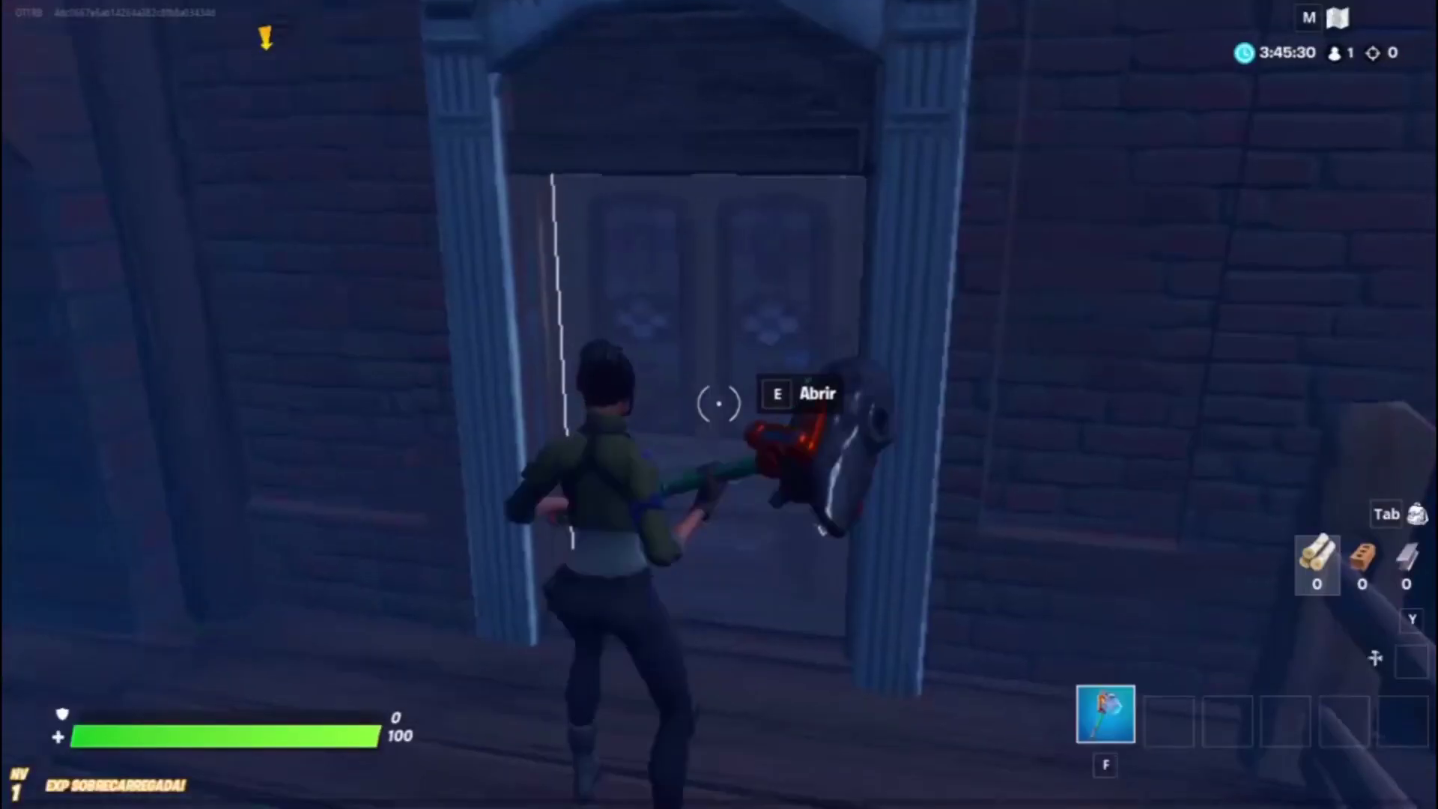
key(e)
key(w)
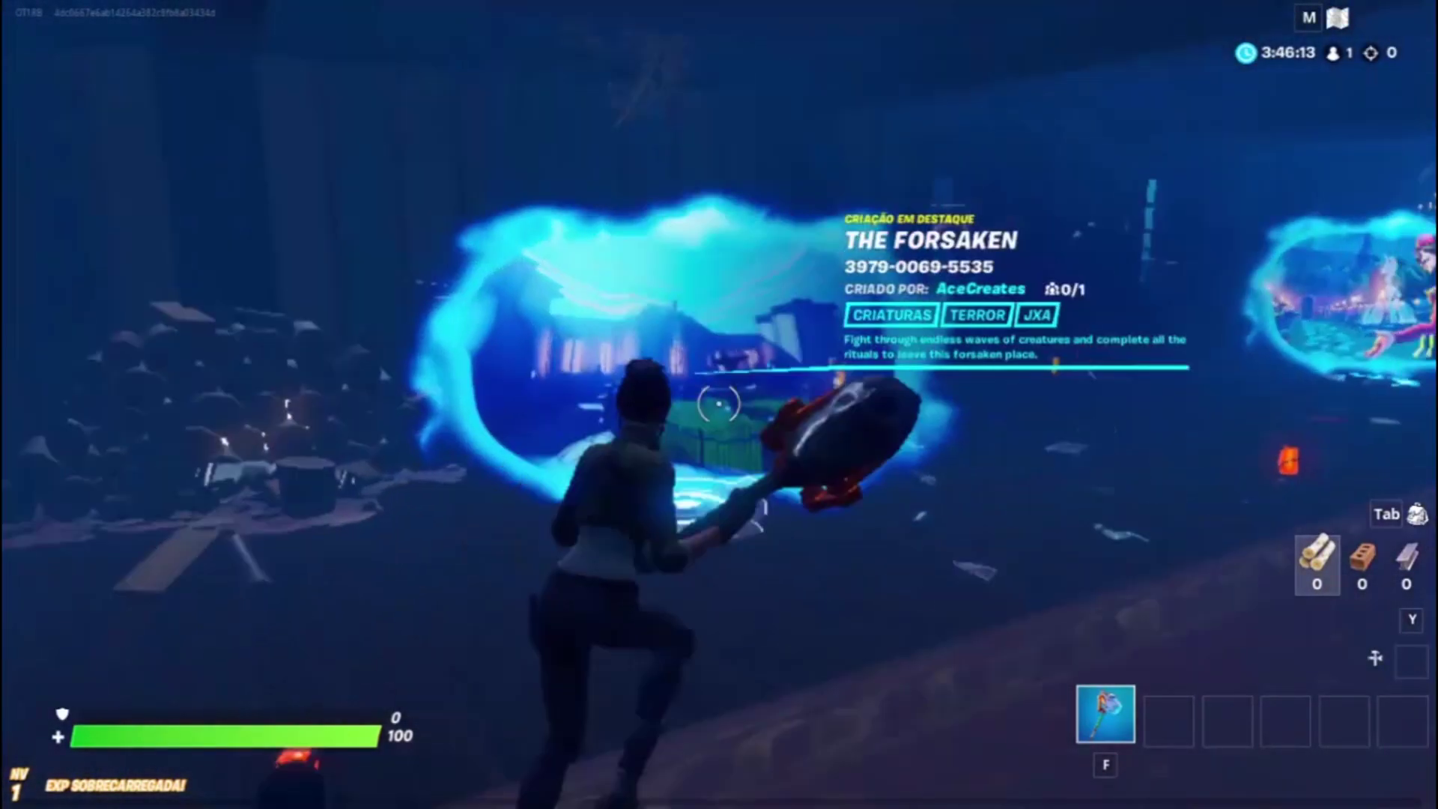
key(w)
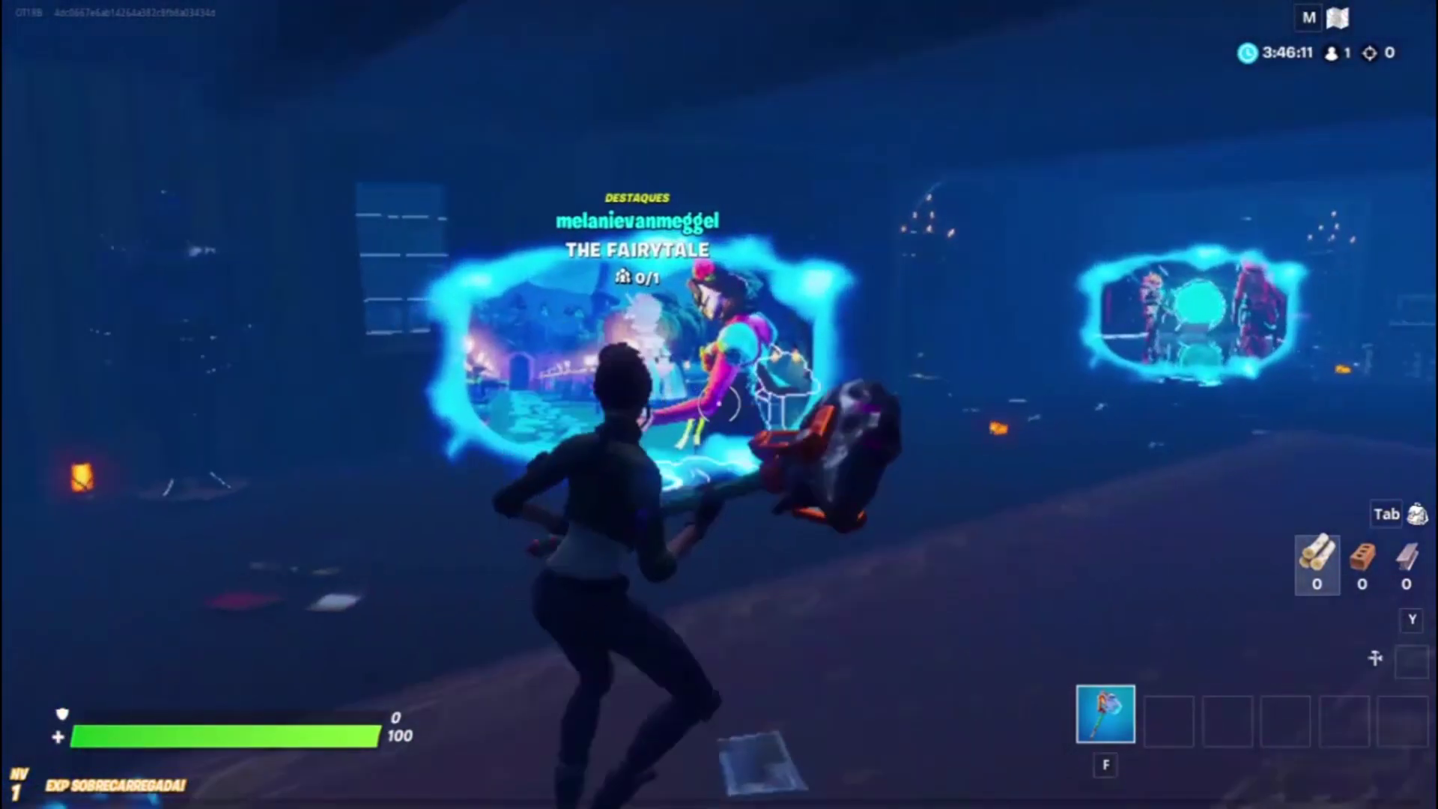
key(w)
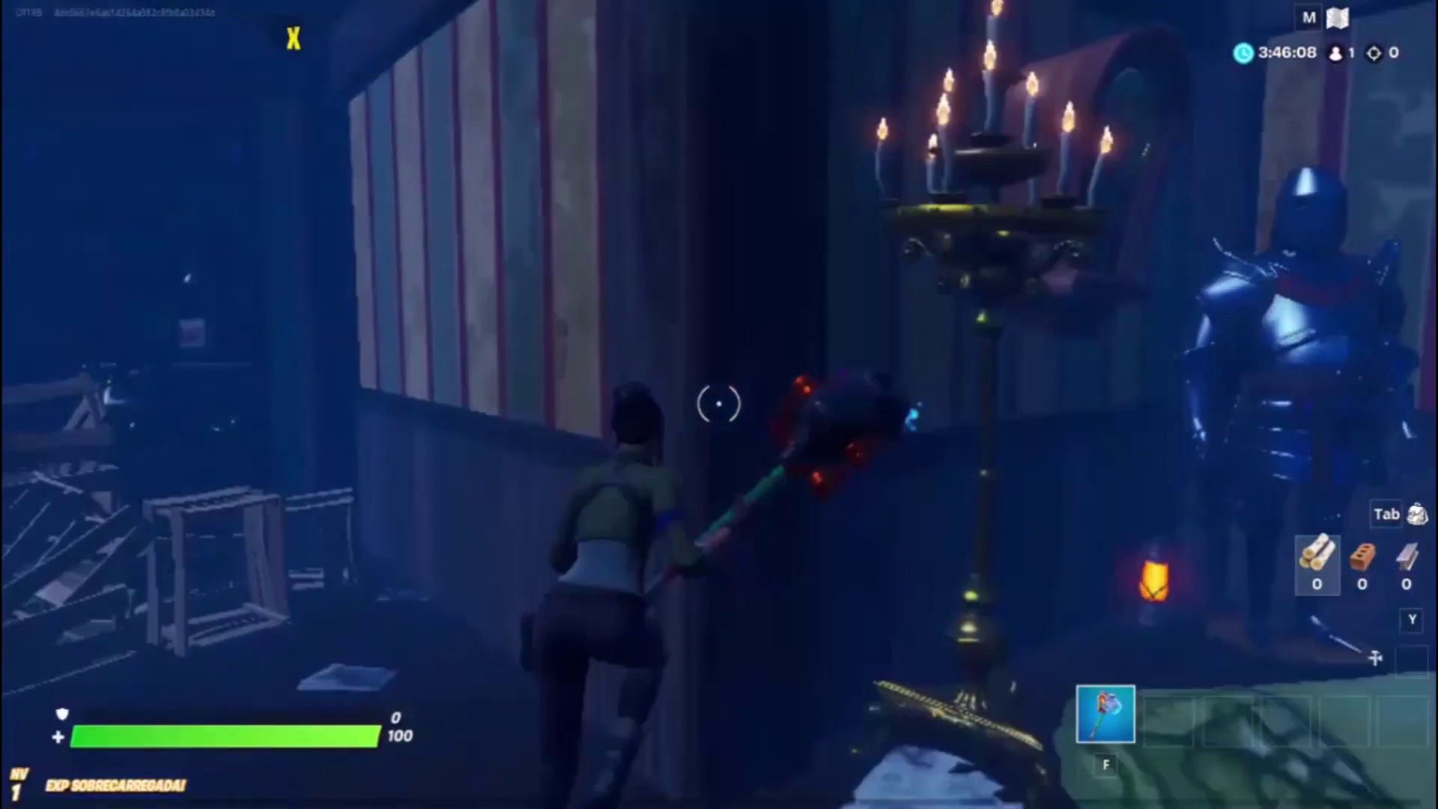
key(w)
key(e)
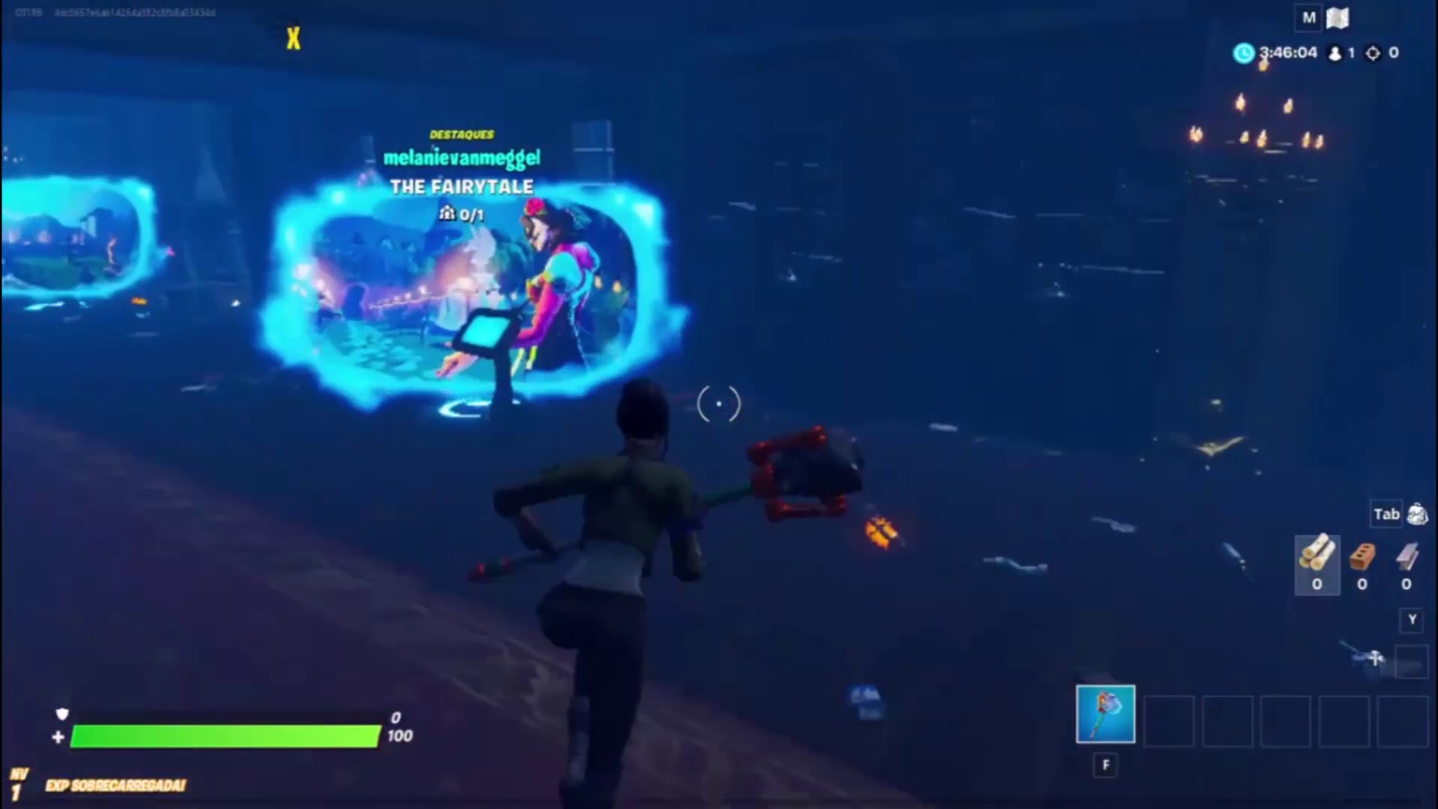
key(w)
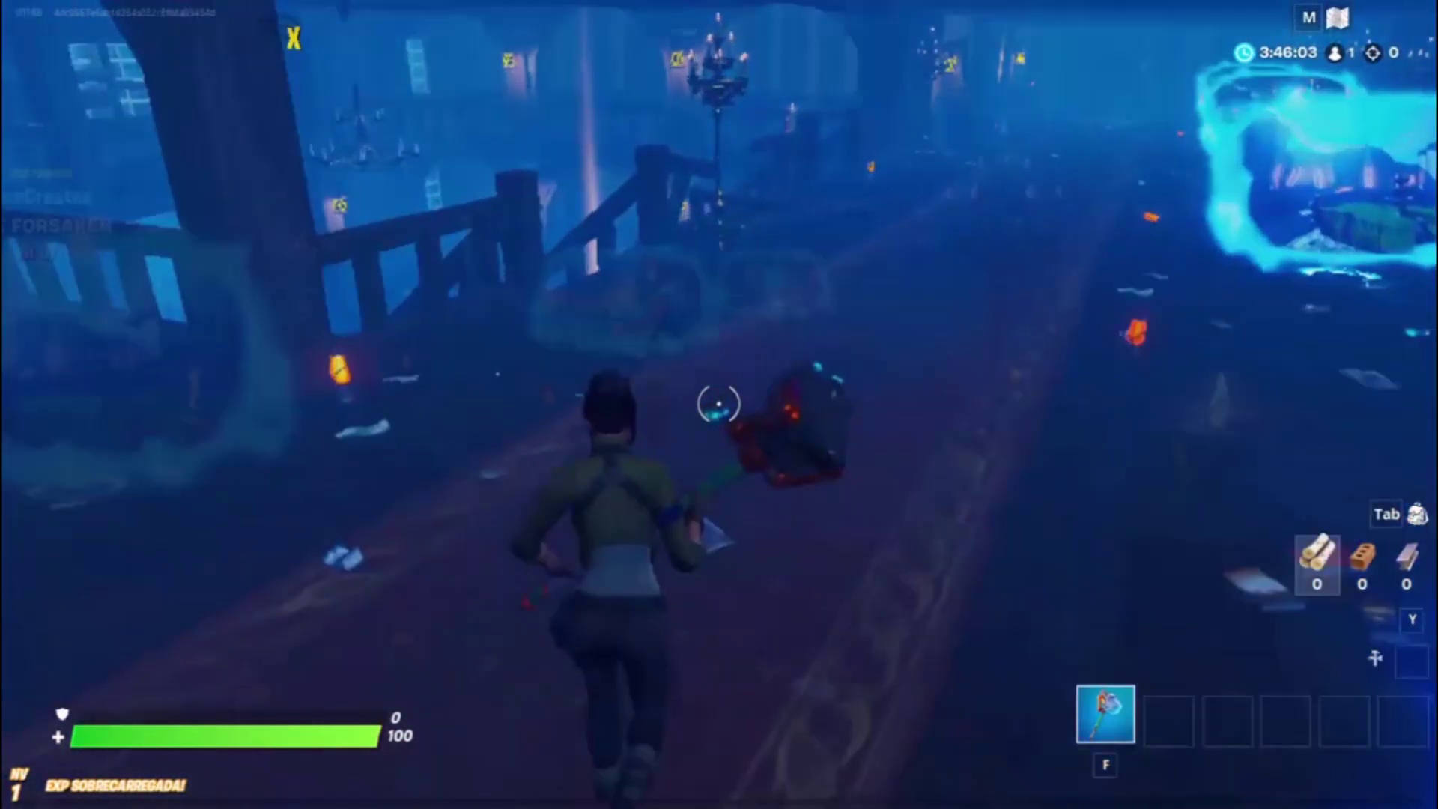